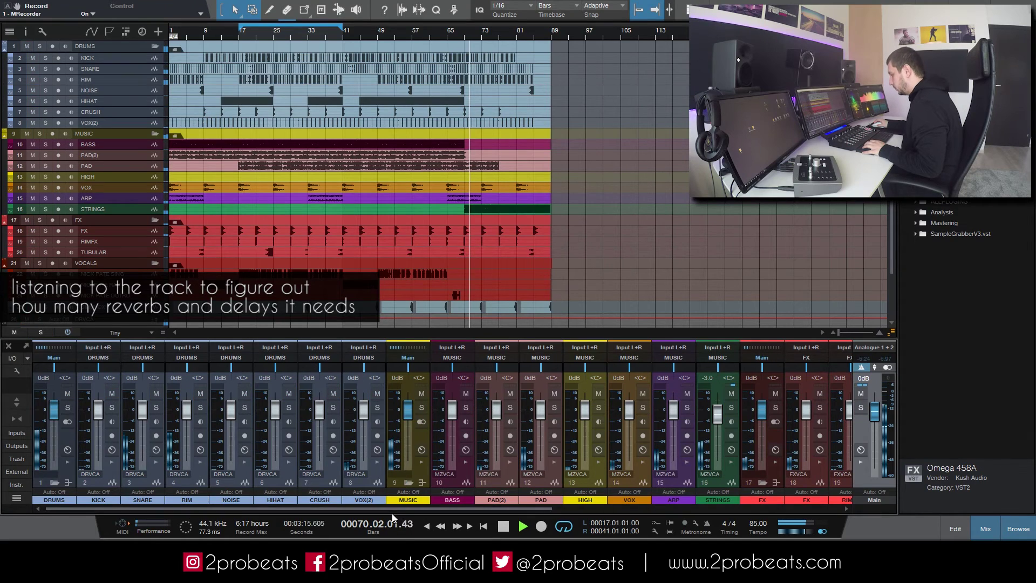
Listen to the track from bar 17 while going through the channels in the mixer
drag(397, 506, 614, 506)
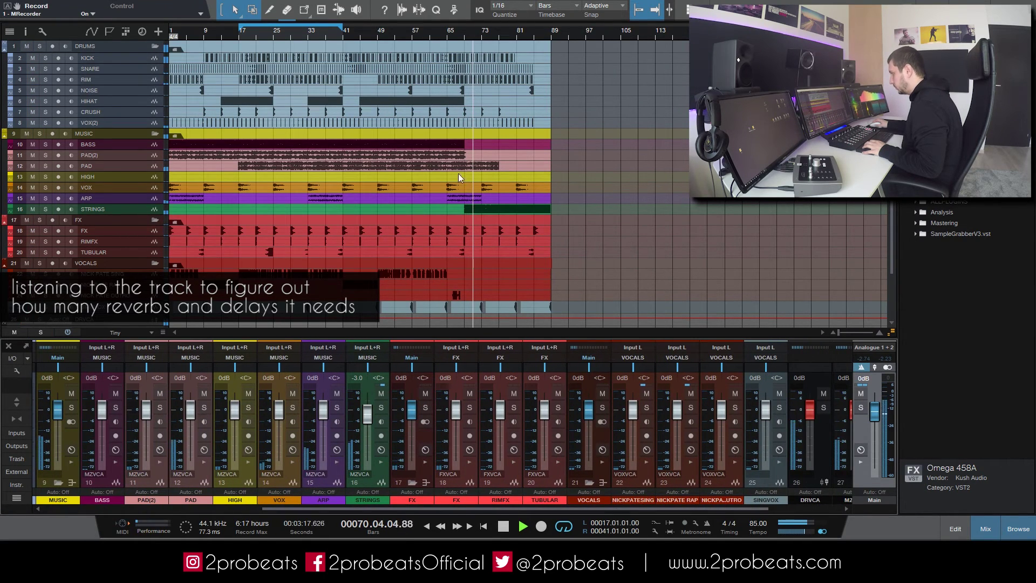
click(239, 35)
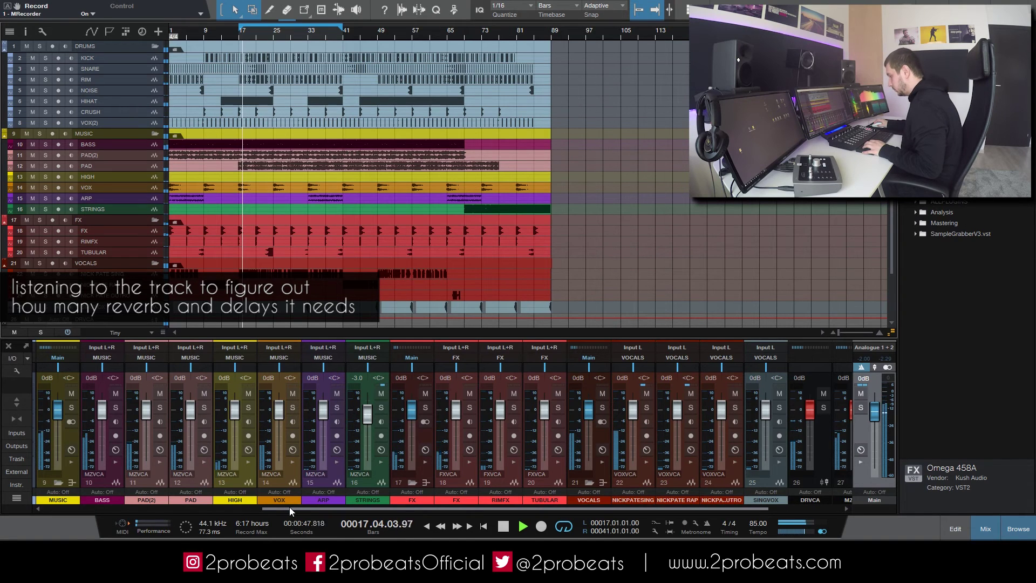
drag(289, 507, 44, 504)
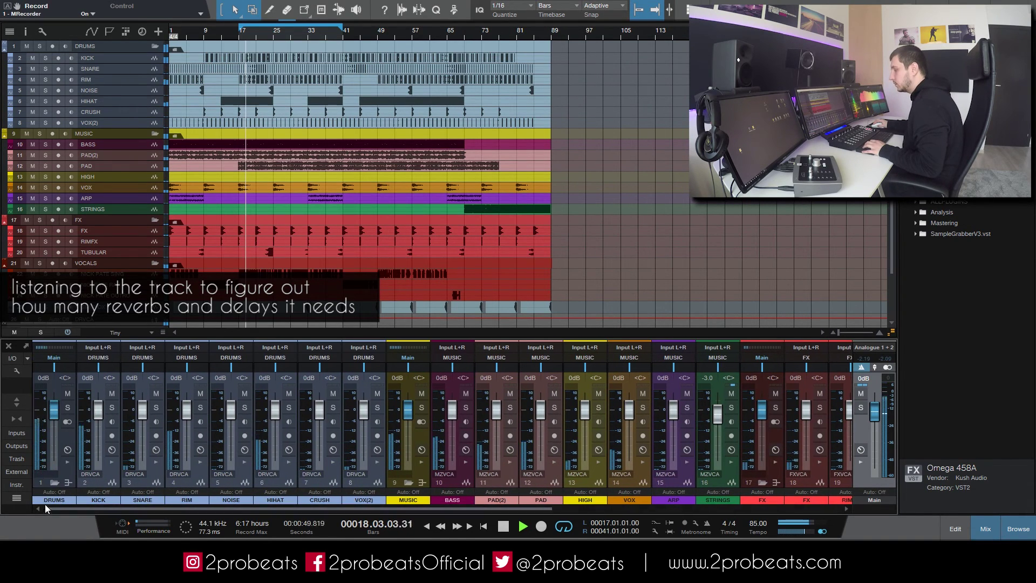
Collapse the DRUMS, MUSIC, FX and VOCALS folders and stop playback
click(55, 483)
click(97, 483)
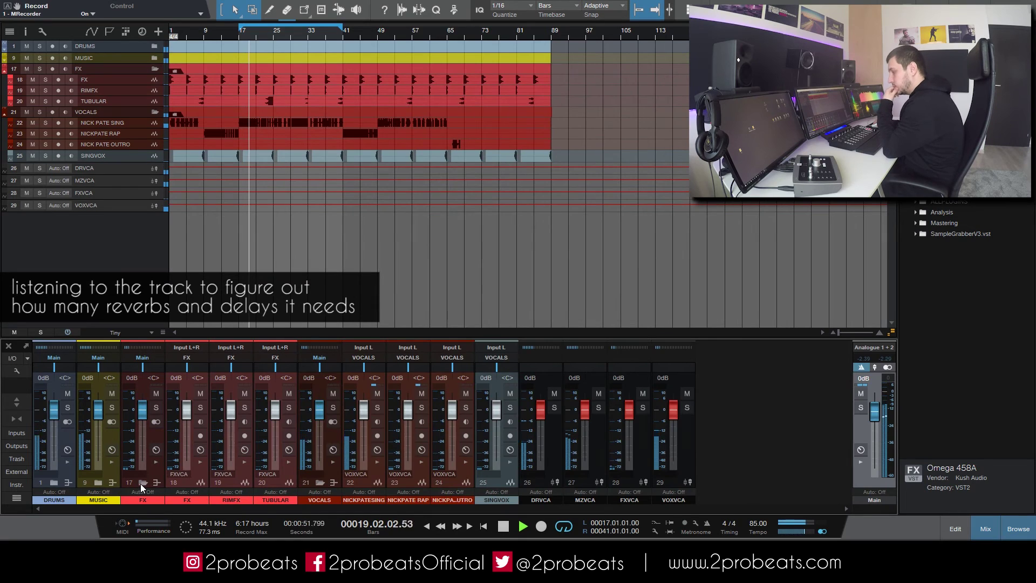
click(142, 483)
click(186, 484)
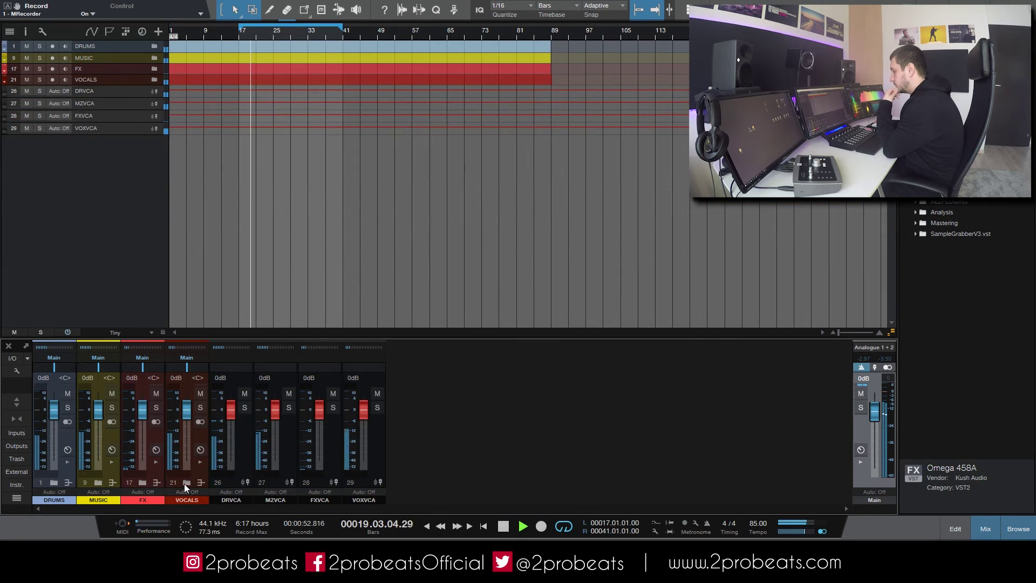
key(space)
Add eight bus channels to the mixer and leave the last one in its narrow view
right_click(482, 401)
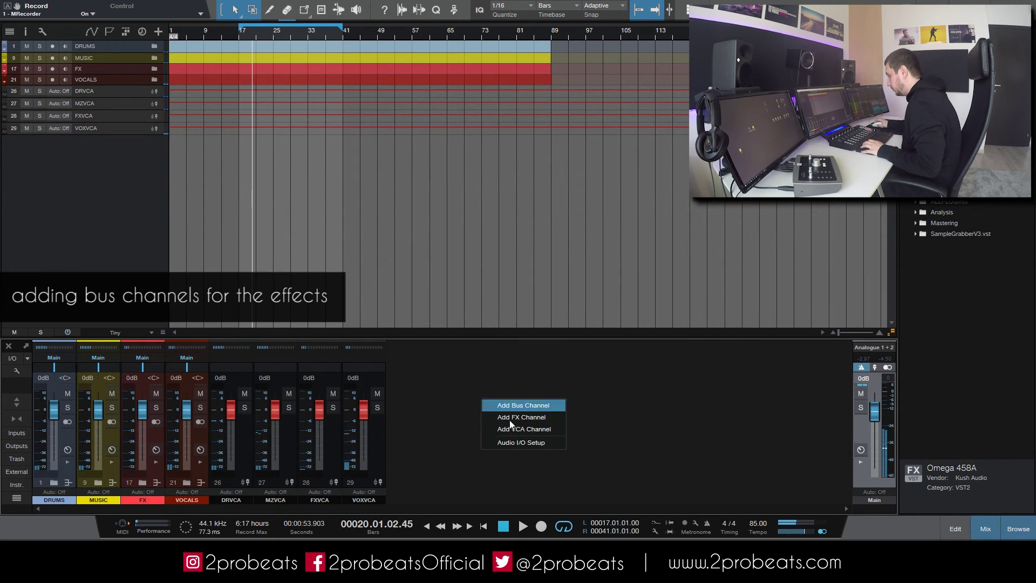
click(542, 402)
right_click(299, 435)
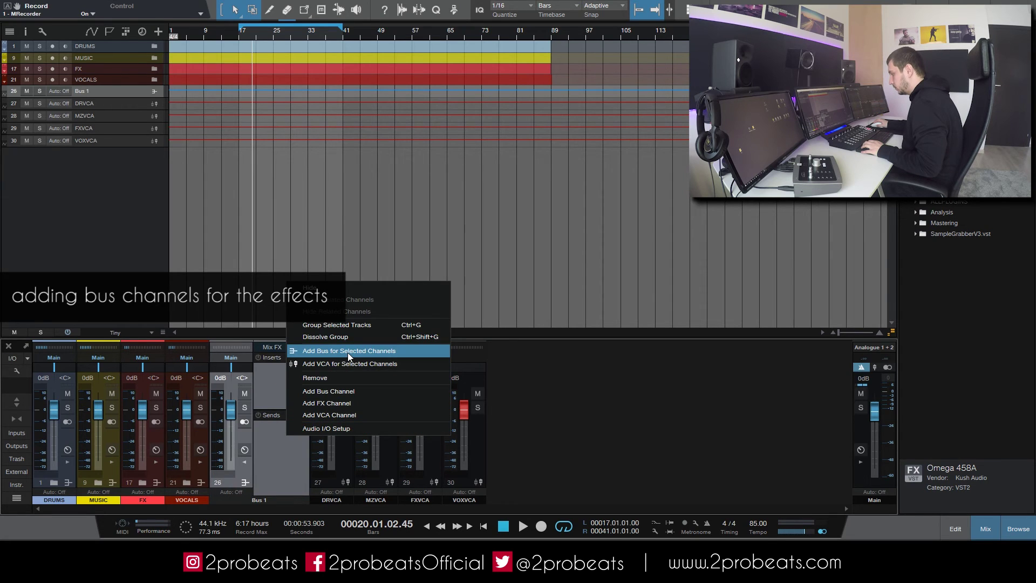
click(341, 392)
right_click(328, 448)
click(370, 405)
right_click(357, 452)
click(387, 410)
right_click(412, 453)
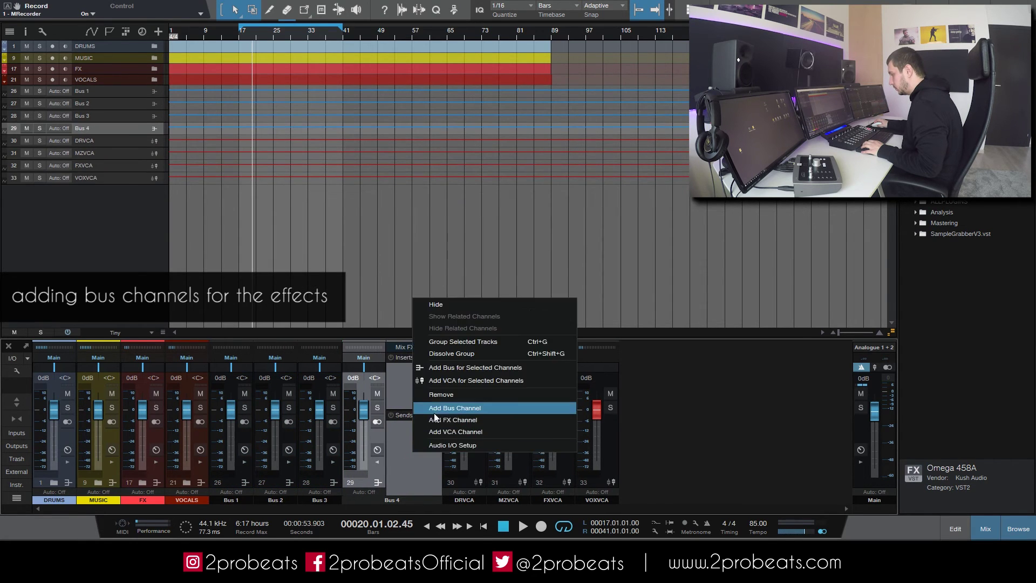
click(435, 410)
right_click(446, 452)
click(470, 408)
right_click(494, 461)
click(510, 414)
right_click(528, 464)
click(553, 420)
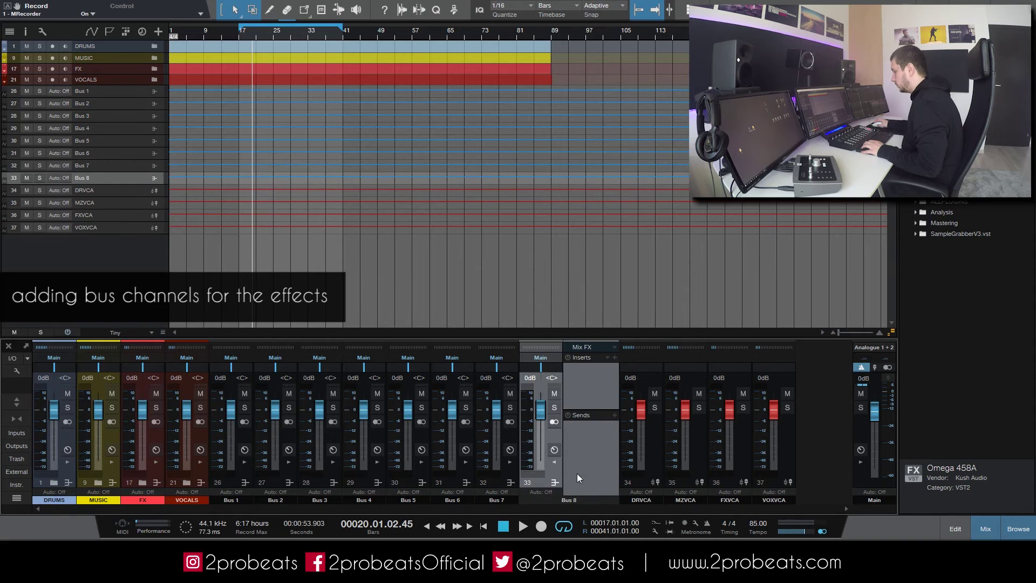
click(555, 463)
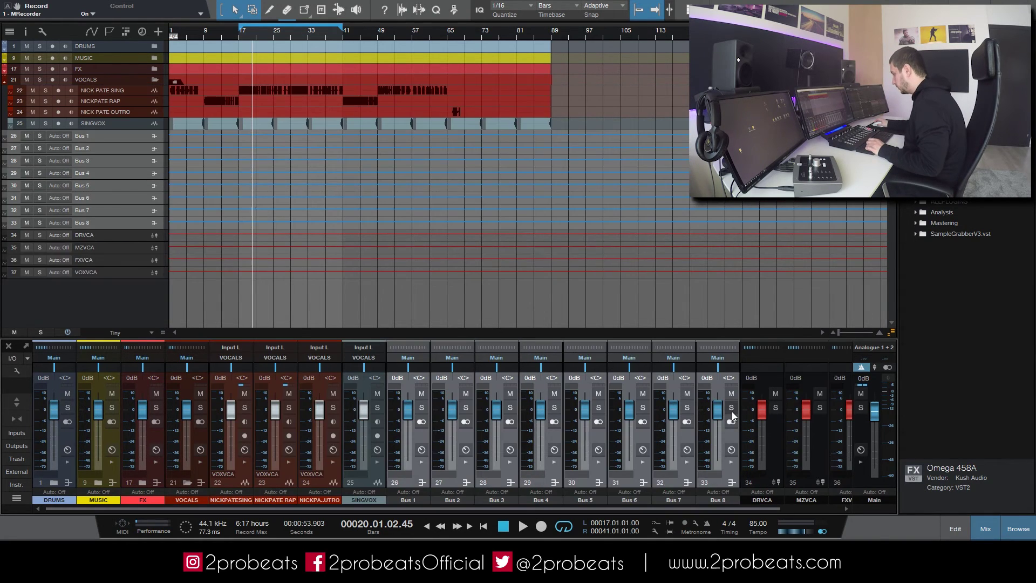
Set all eight bus channels to solo safe
shift+click(732, 409)
shift+click(689, 409)
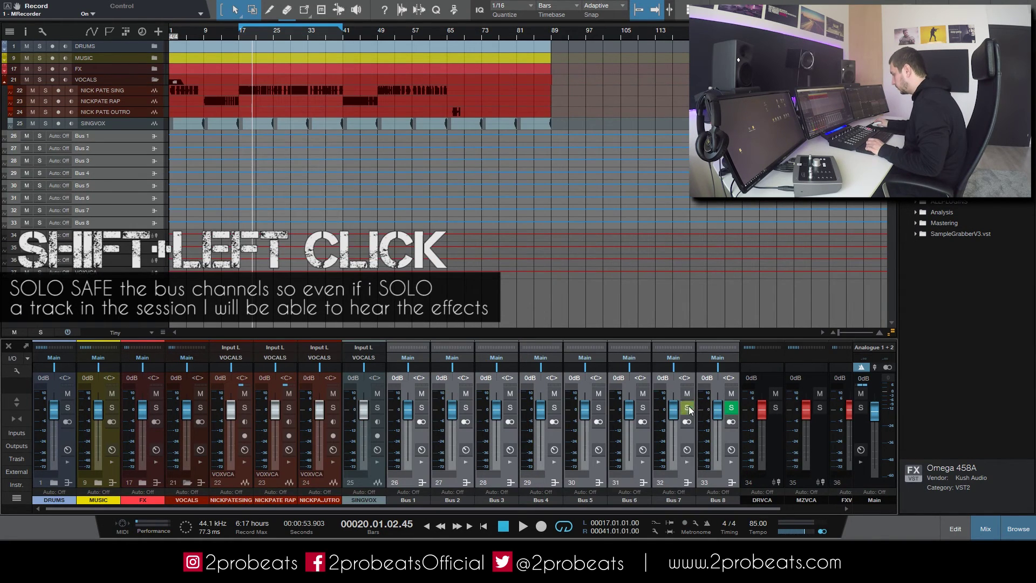
shift+click(643, 410)
shift+click(600, 410)
shift+click(509, 409)
shift+click(466, 409)
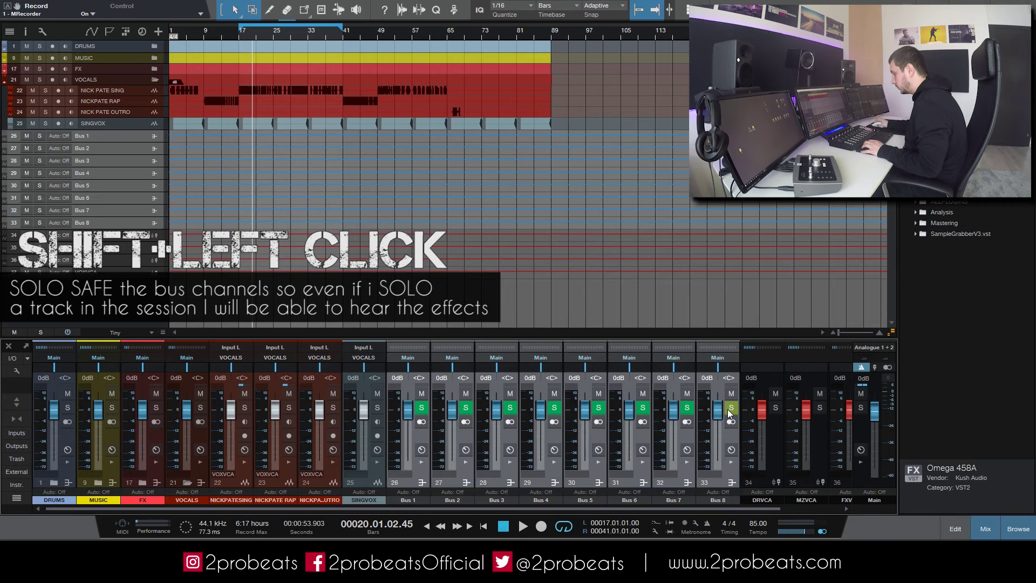
Check the solo-safe buses by soloing and unsoloing the outro vocal track and the DRUMS folder
click(340, 417)
click(335, 407)
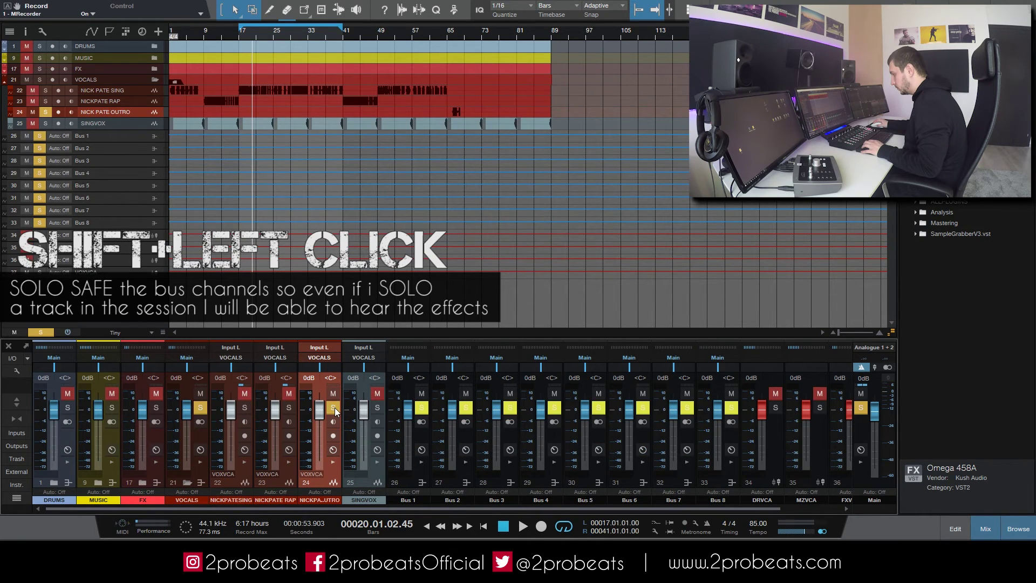
click(334, 408)
click(65, 408)
click(66, 408)
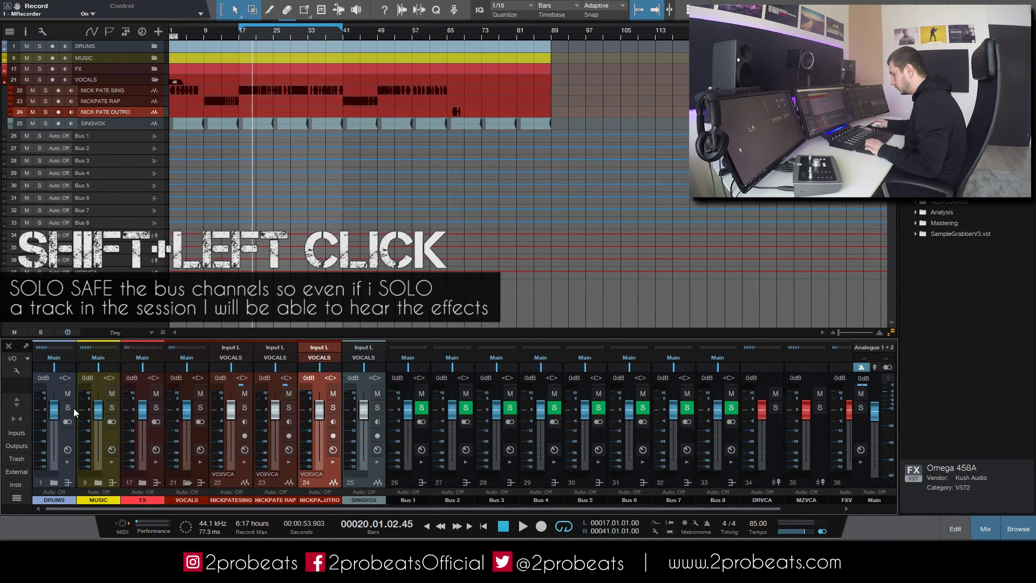
click(67, 407)
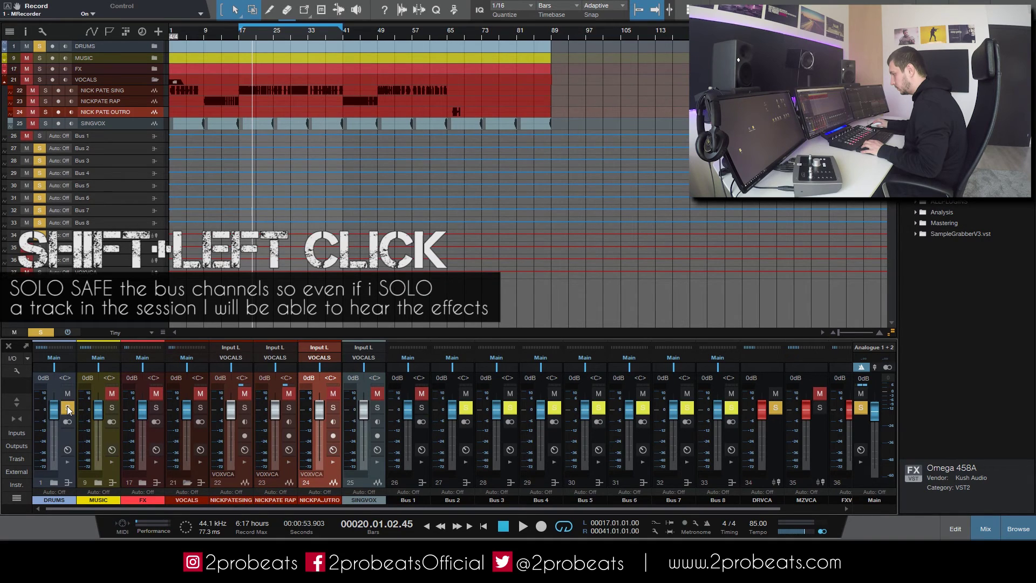
click(71, 406)
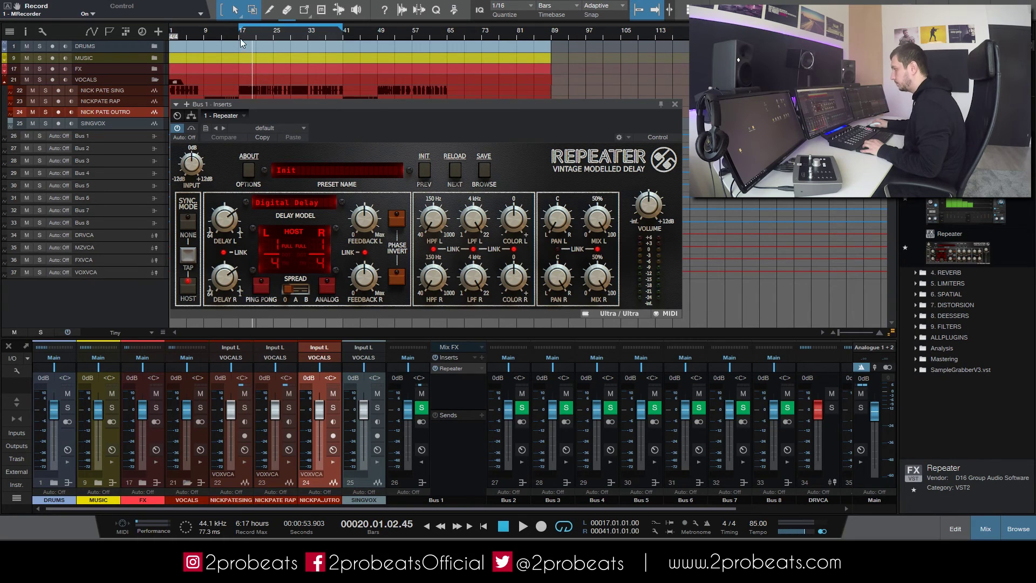
Start playback from bar 17 and add a send from the singing vocal track to Bus 1
click(241, 39)
key(space)
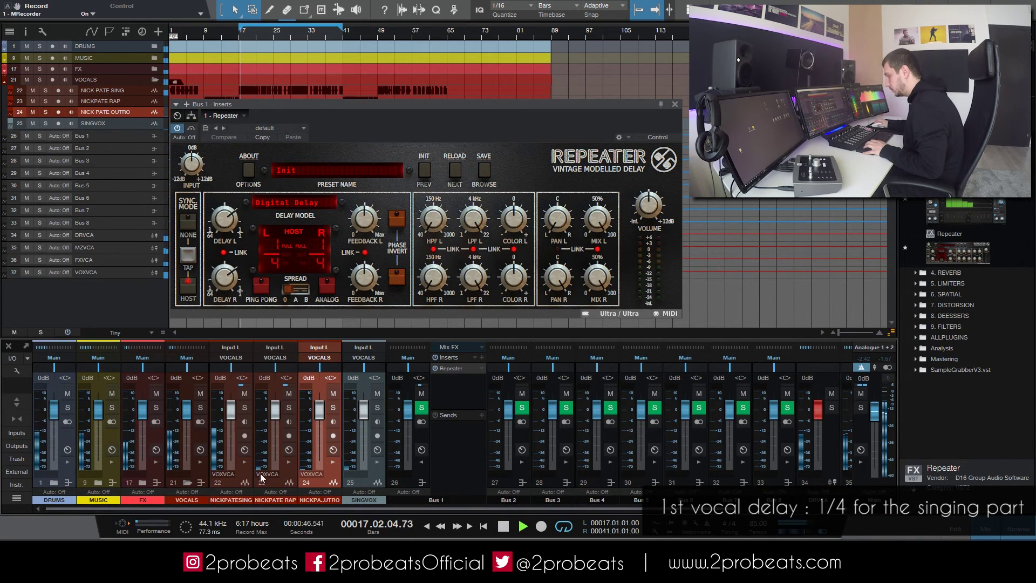
click(245, 461)
click(305, 410)
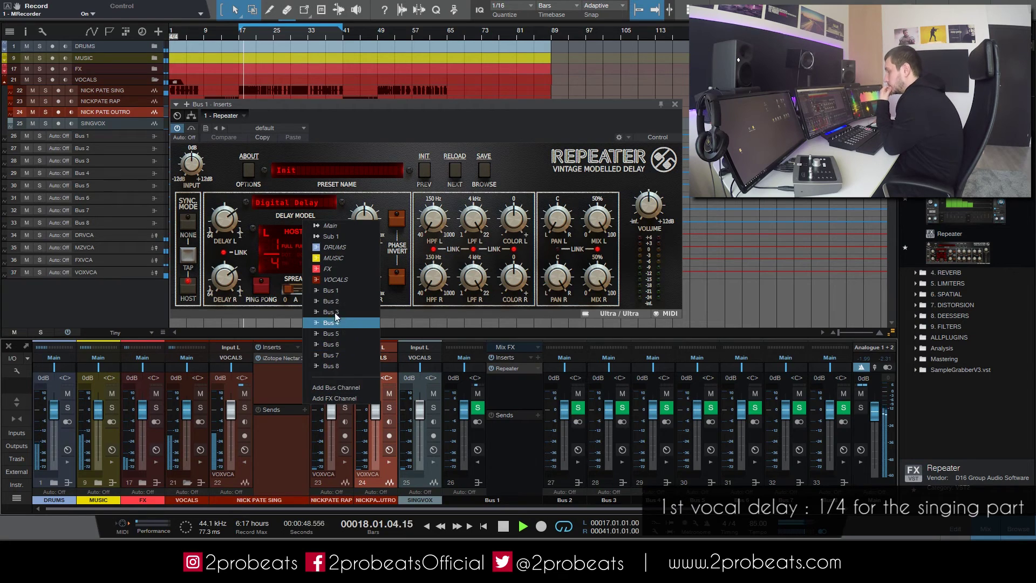
click(329, 290)
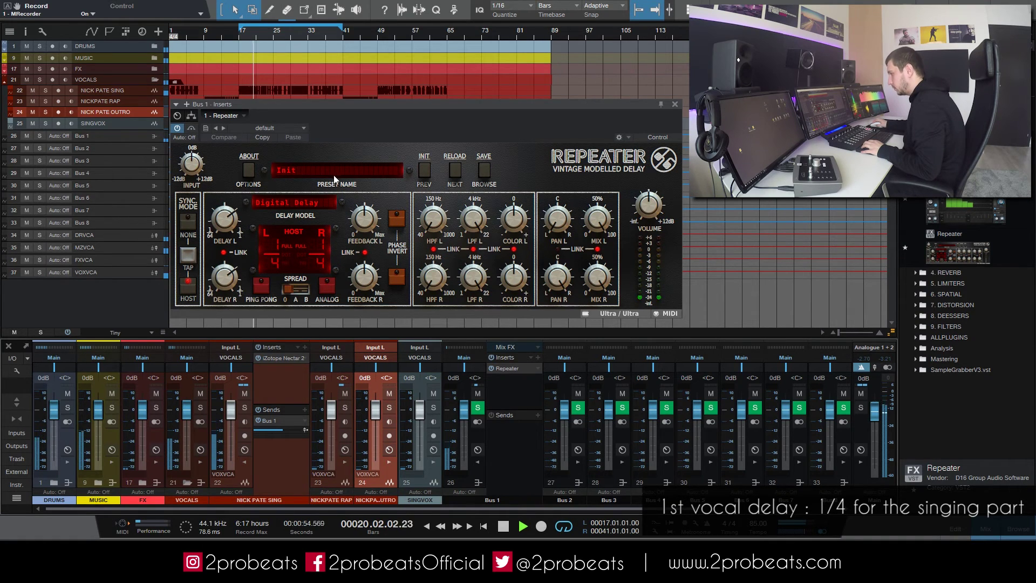
Set the delay model of the Repeater on Bus 1 to Mirky Delay
click(312, 200)
click(351, 199)
click(576, 275)
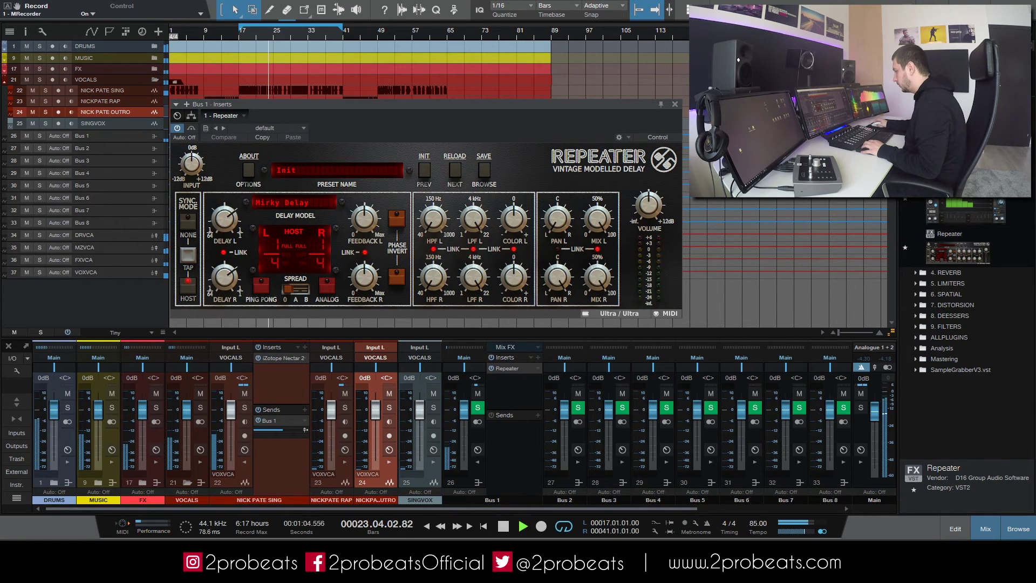
Rename Bus 1 as 1/4
double_click(490, 501)
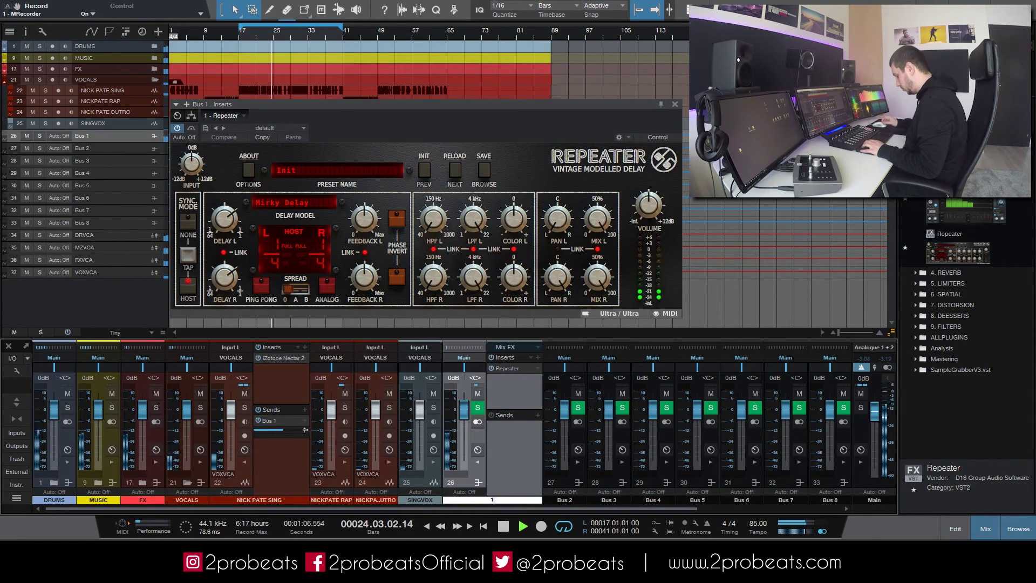
text(1/4)
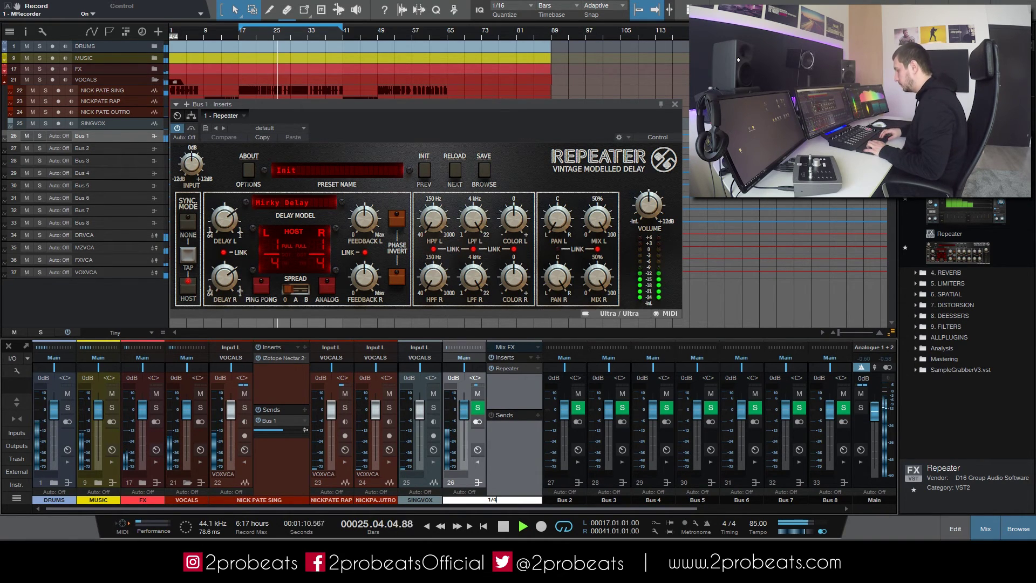
key(Return)
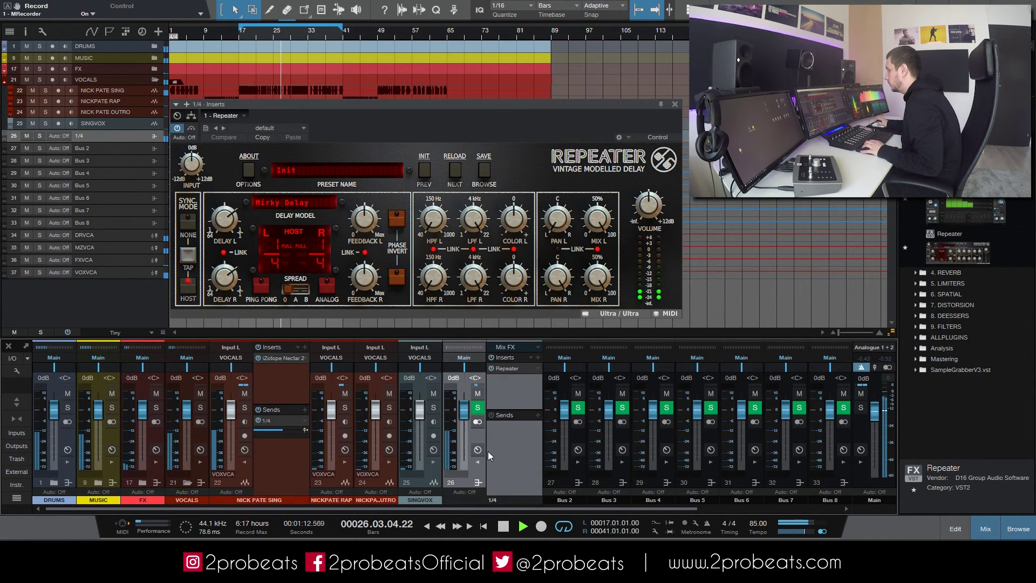
Set the Repeater's left high-pass filter to 246 Hz and the singing vocal's send level to the 1/4 bus to -12.4
drag(441, 224, 455, 137)
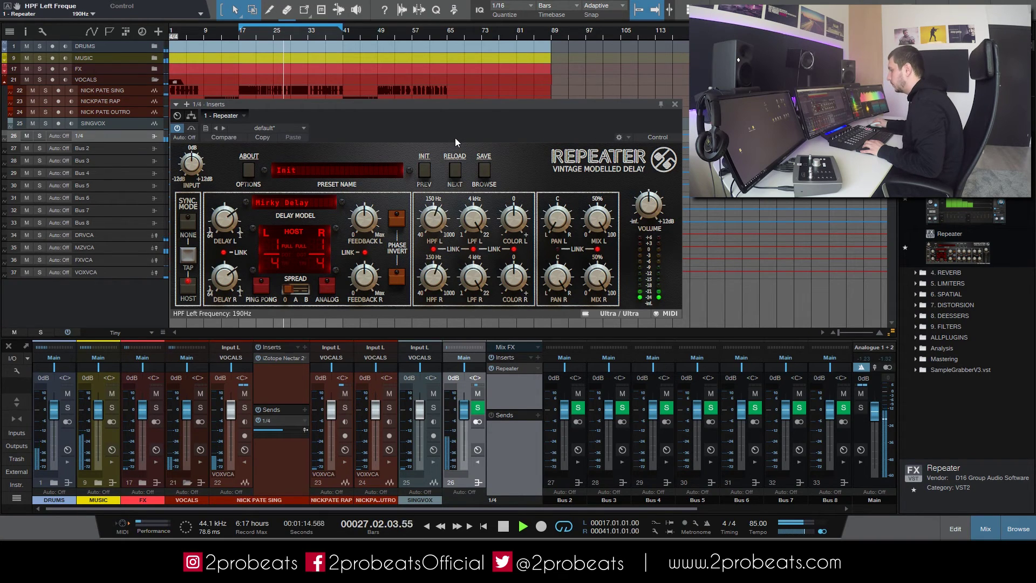
drag(433, 223, 438, 225)
click(674, 105)
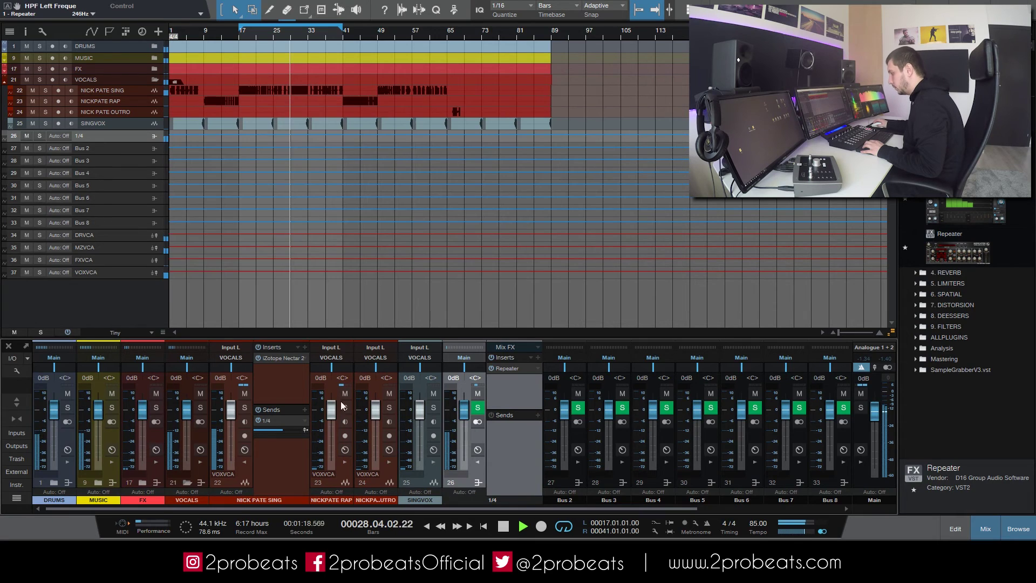
mouse_move(277, 436)
mouse_down()
mouse_move(277, 455)
mouse_move(277, 445)
mouse_up()
key(space)
Insert the Repeater delay on Bus 2
click(578, 463)
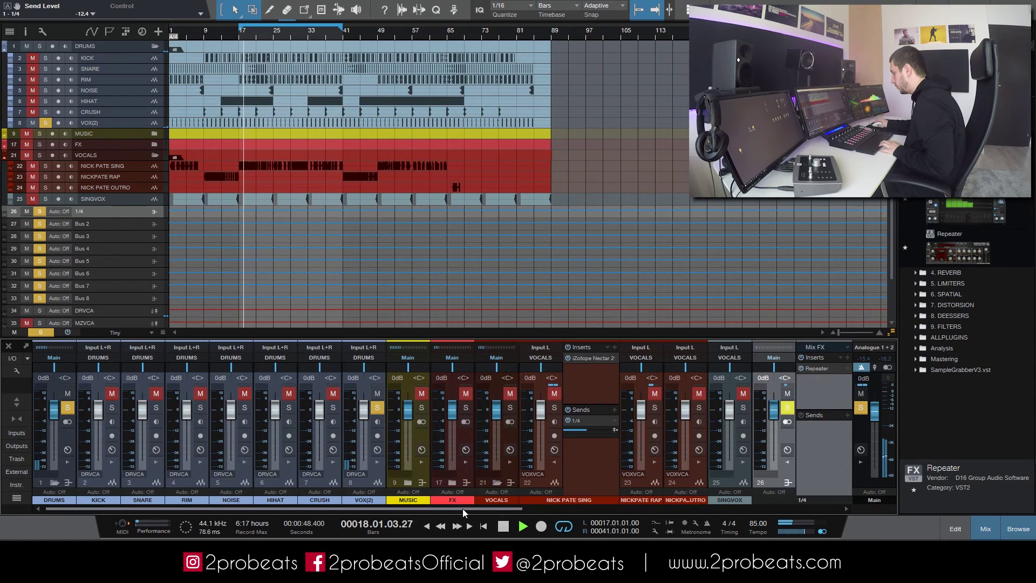
drag(457, 508, 600, 504)
drag(961, 233, 678, 385)
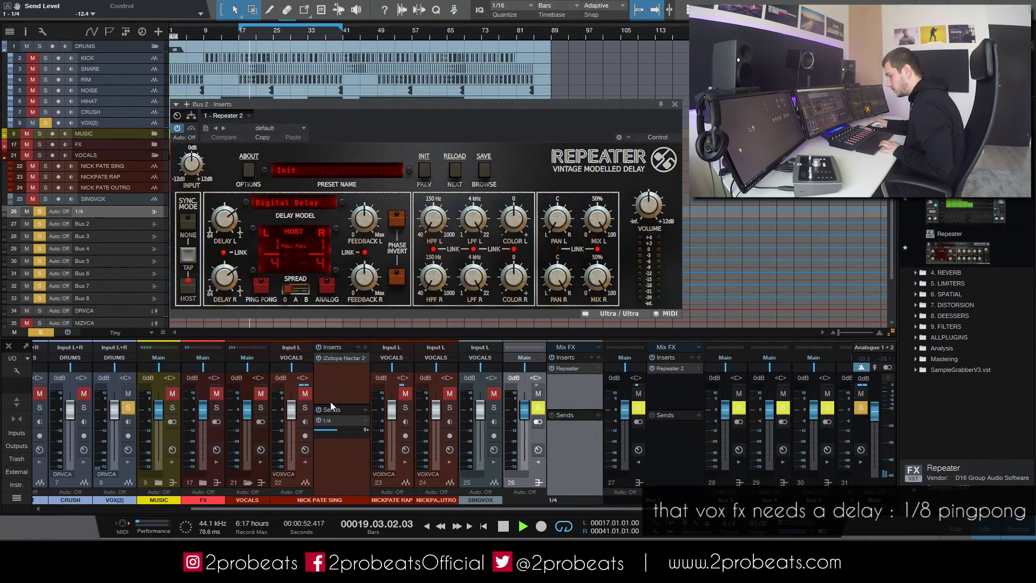
Add a send from the VOX(2) track to Bus 2
click(128, 462)
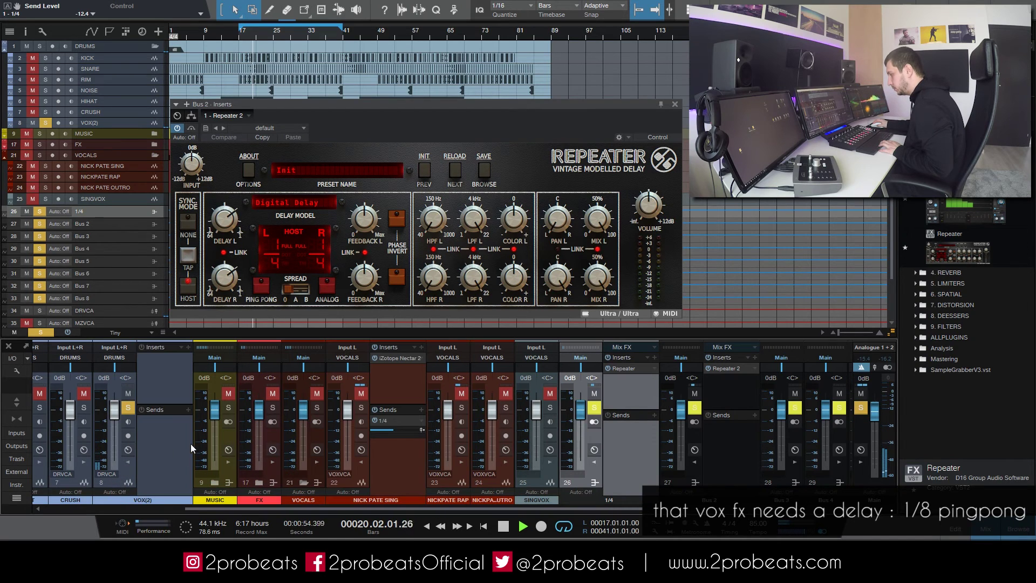
click(187, 410)
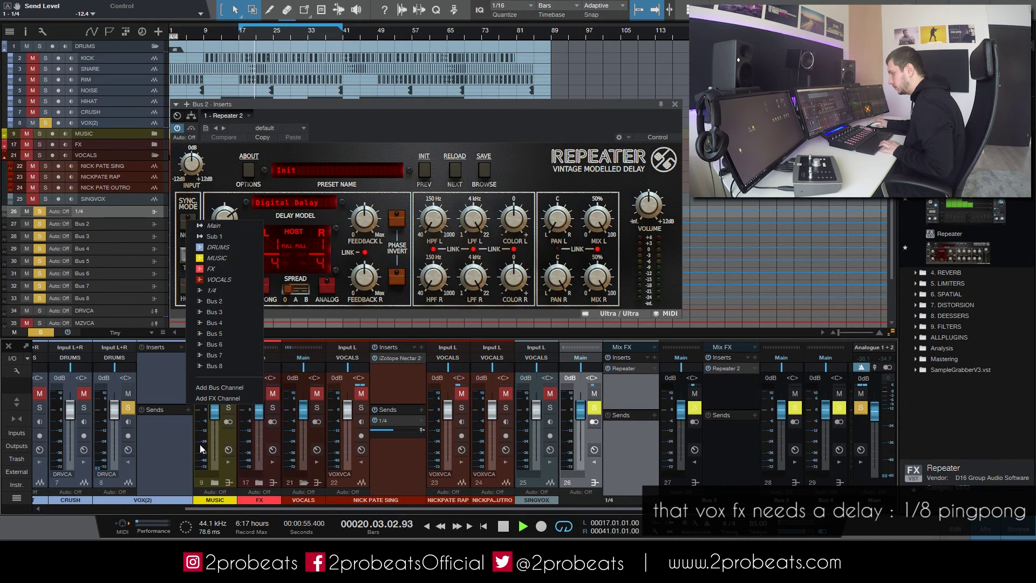
click(226, 304)
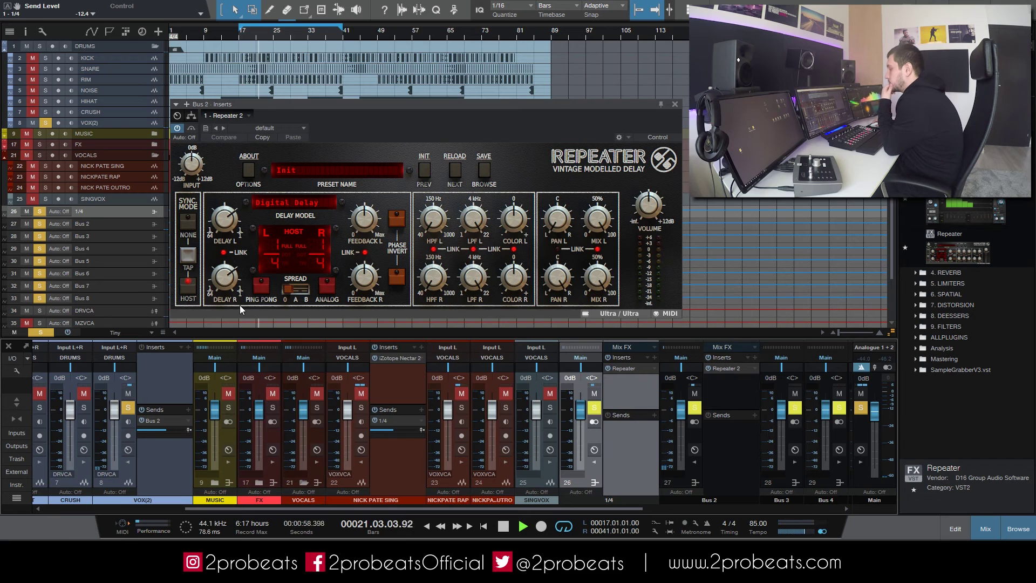
Set the Bus 2 Repeater's linked left and right delay times to 1/8 and turn on Ping Pong mode
drag(220, 234, 221, 250)
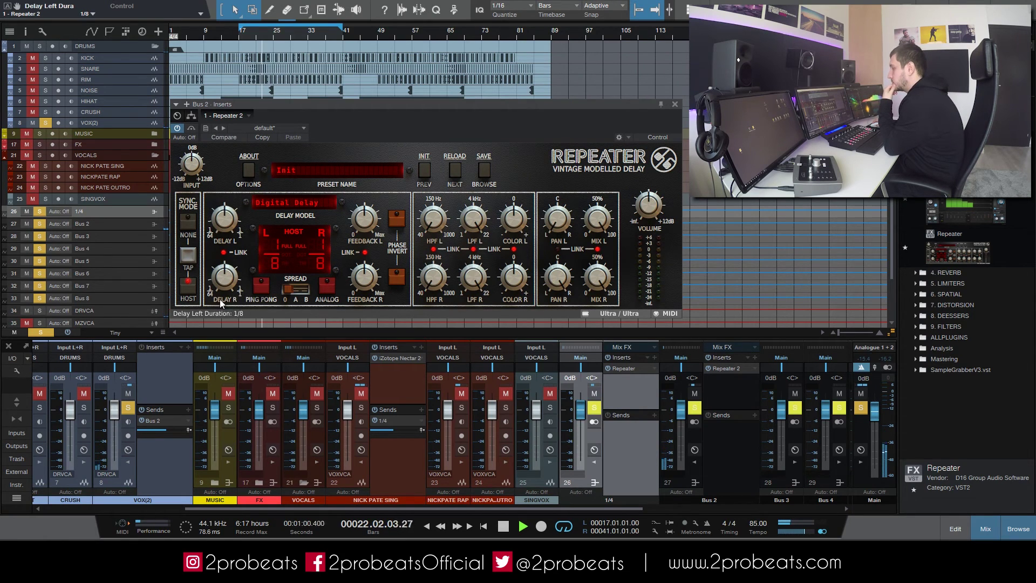
click(259, 287)
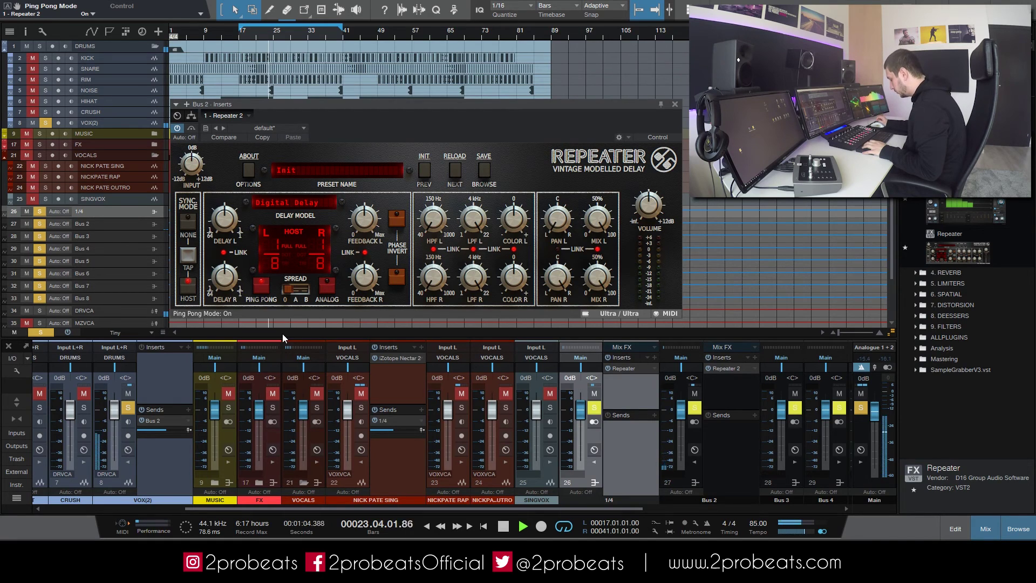
Try several delay models in the Bus 2 Repeater and set it to Tape Delay Ancient
click(295, 204)
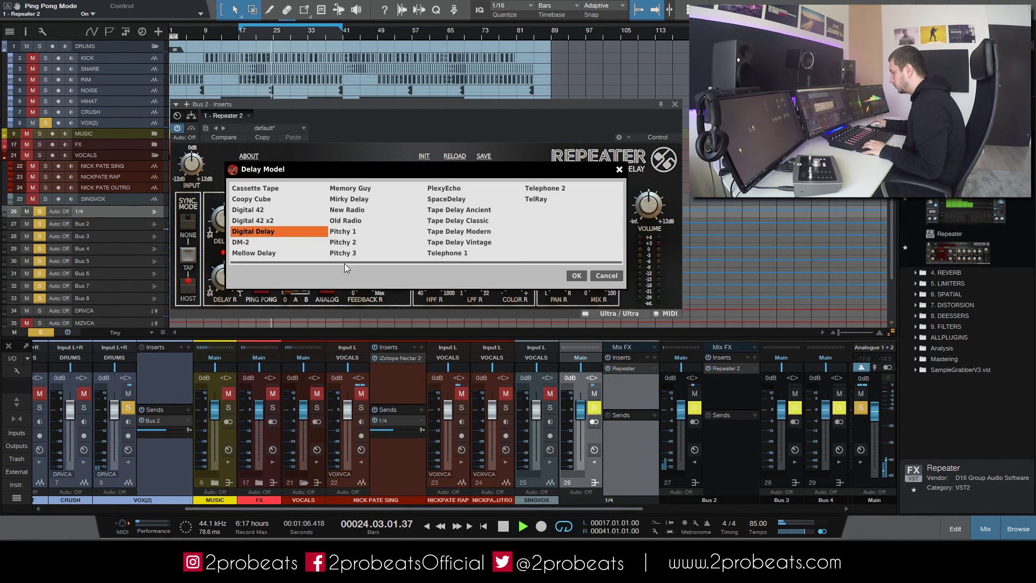
click(466, 243)
click(478, 231)
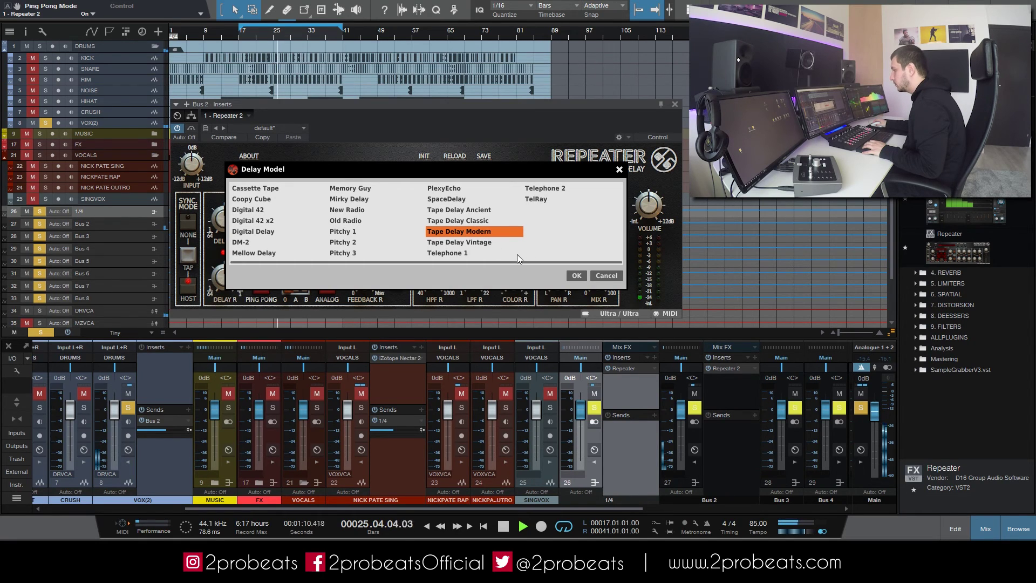
click(542, 201)
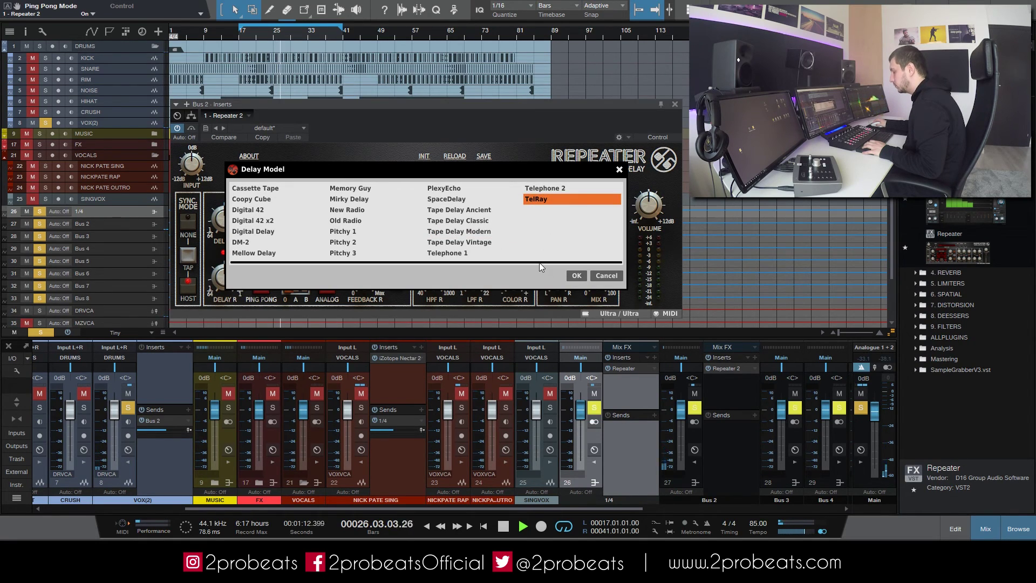
click(453, 222)
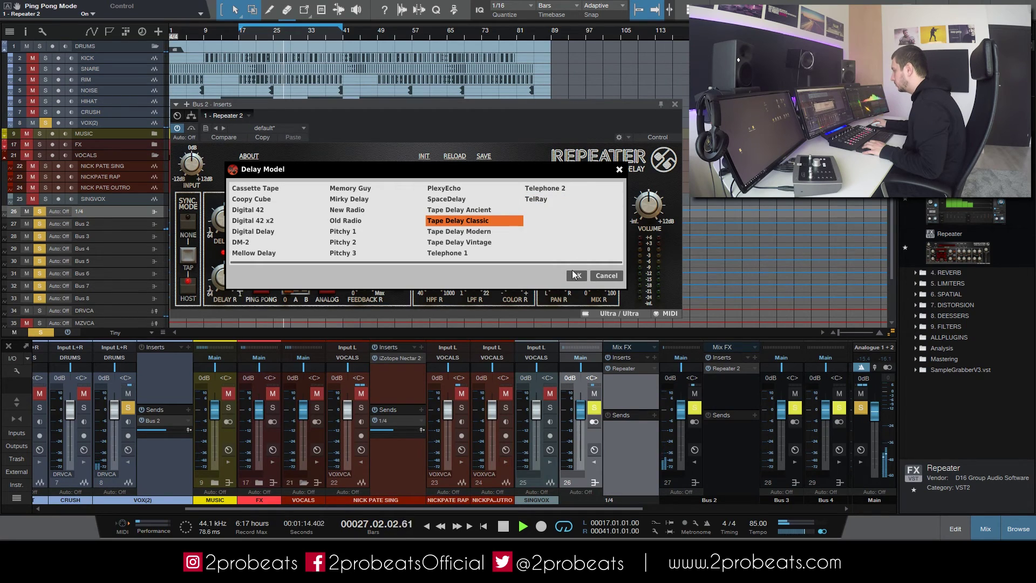
key(Up)
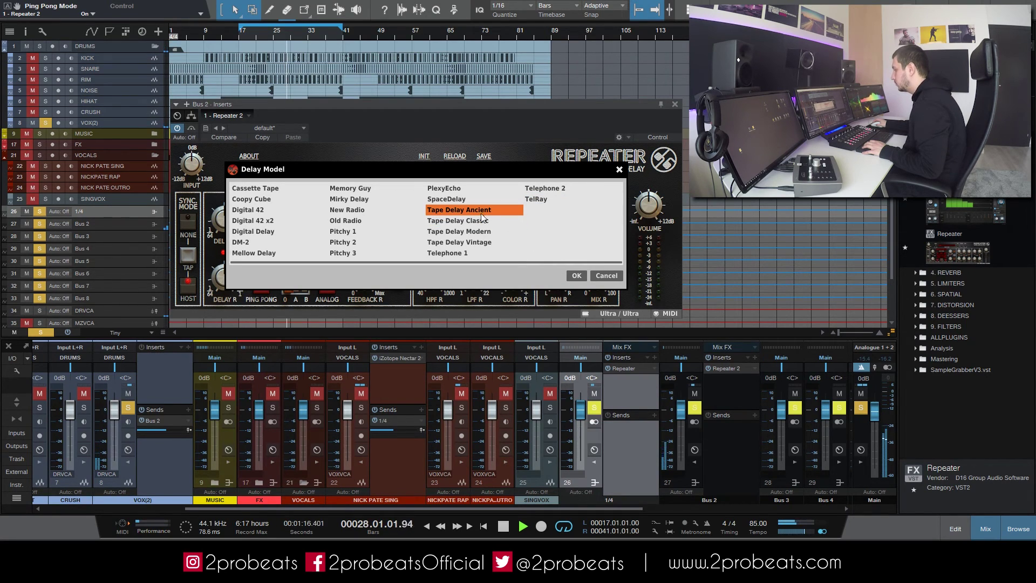
click(576, 276)
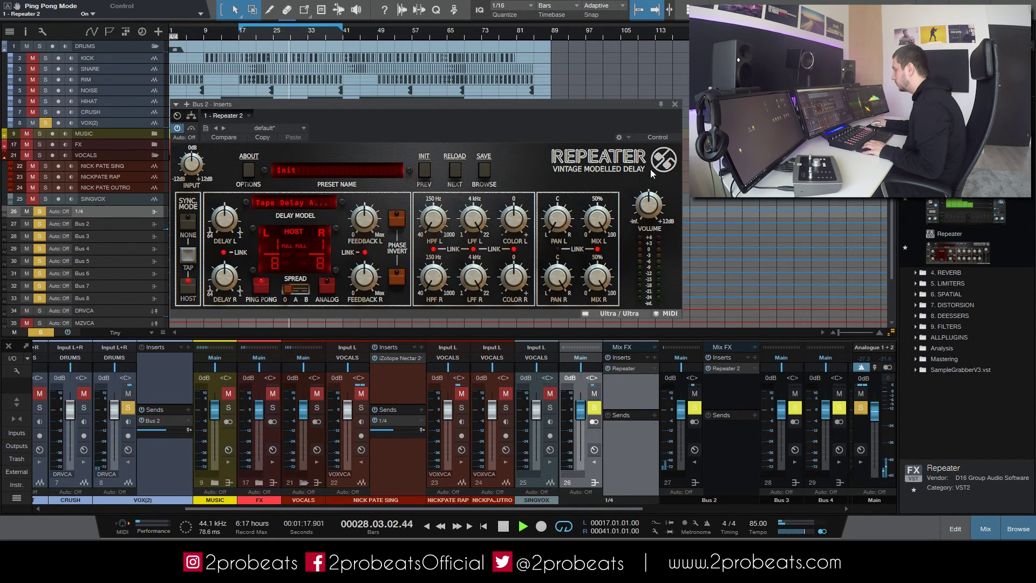
Rename the Bus 2 channel as 1/8
click(675, 105)
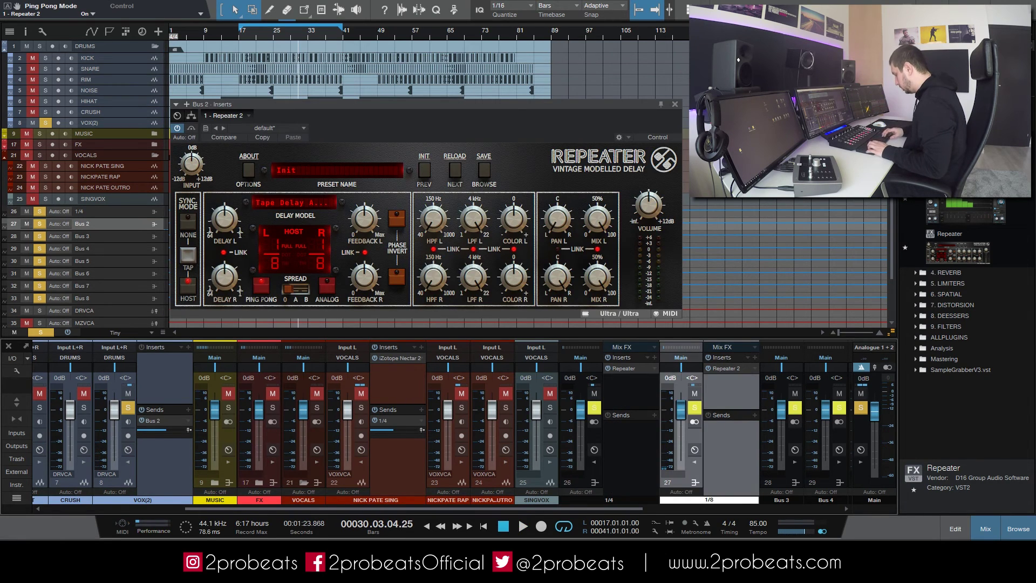
key(Return)
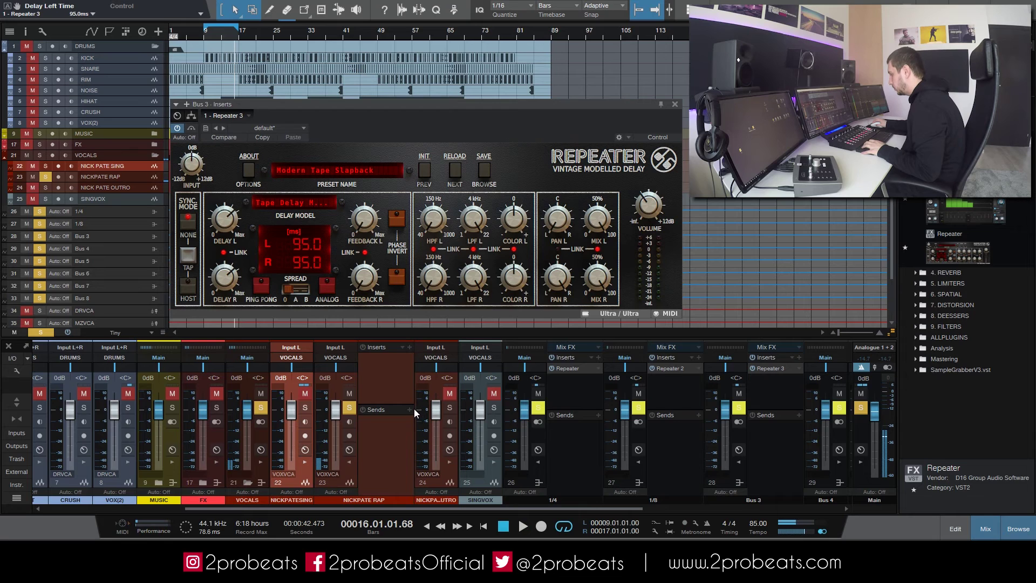
Add a send from the rap vocal track to Bus 3 and start playback
click(411, 409)
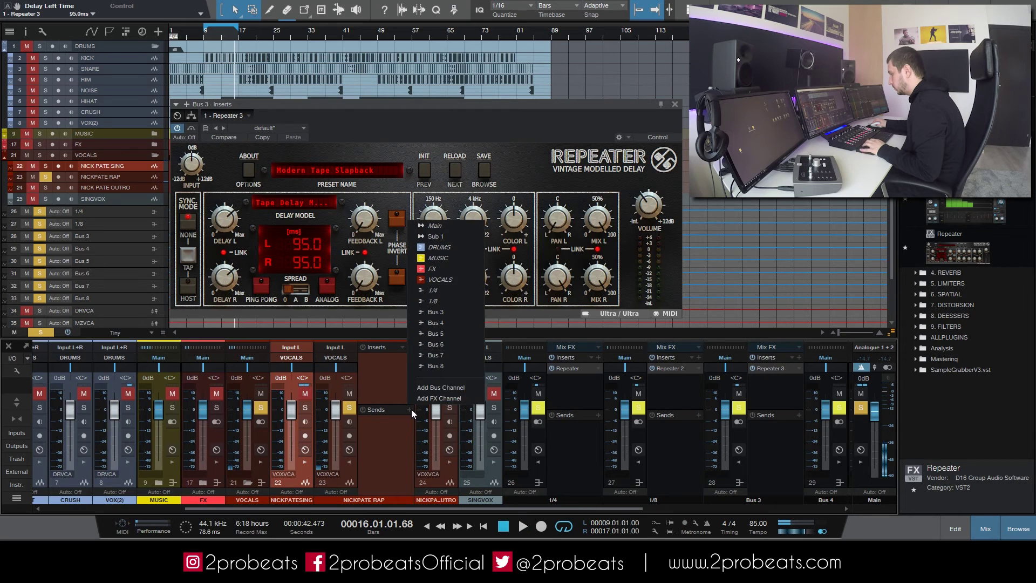
click(452, 312)
key(space)
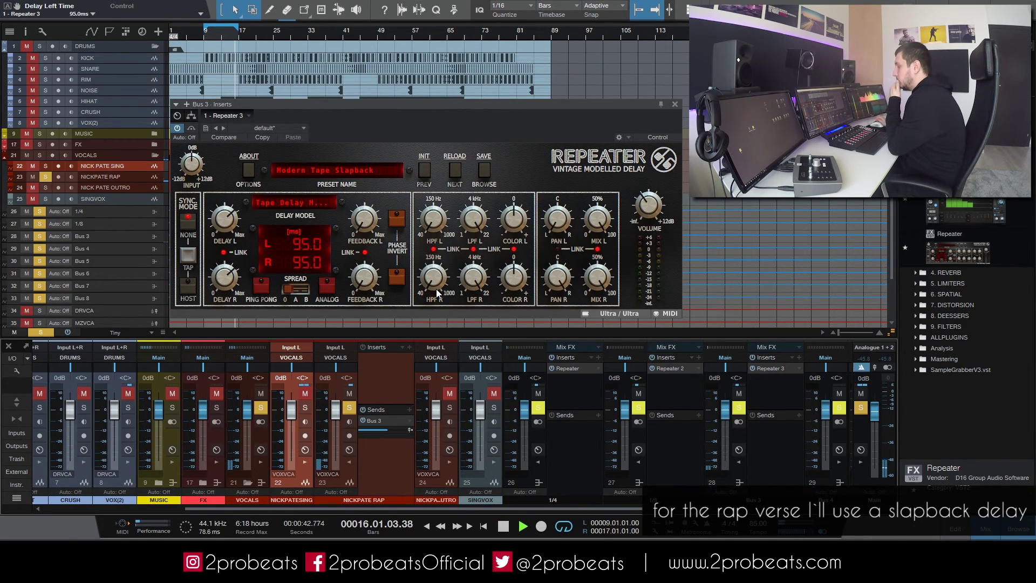
Audition rap, slapback and vocal presets in the Bus 3 Repeater and load CLA-ish 8th Delay
click(330, 173)
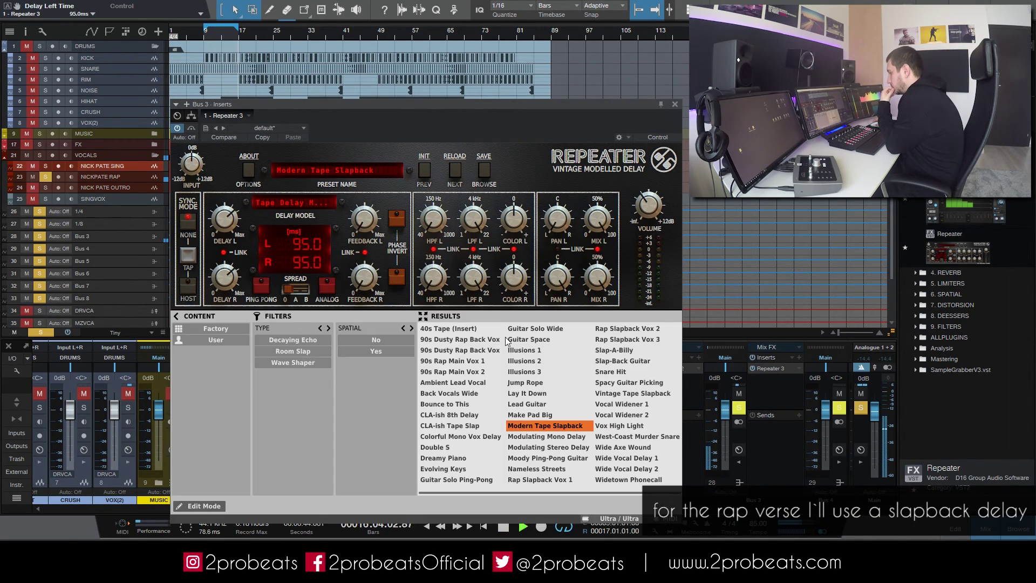
click(604, 344)
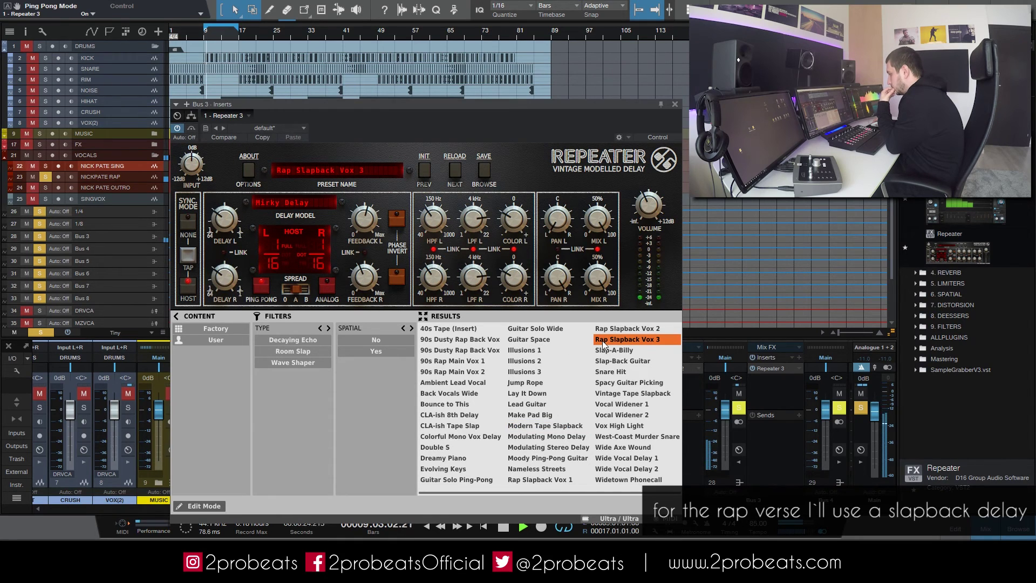
click(617, 330)
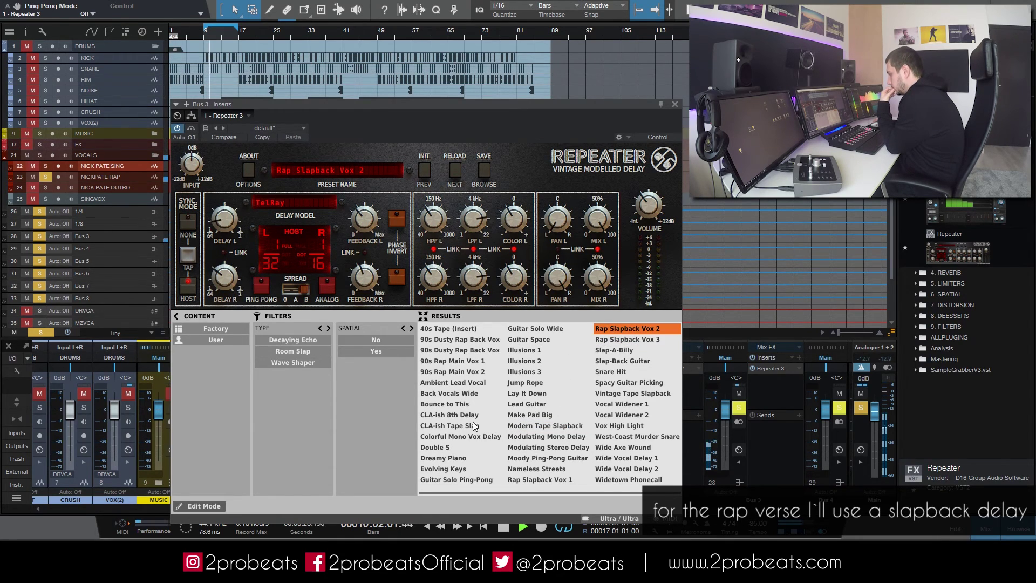
click(459, 394)
click(490, 436)
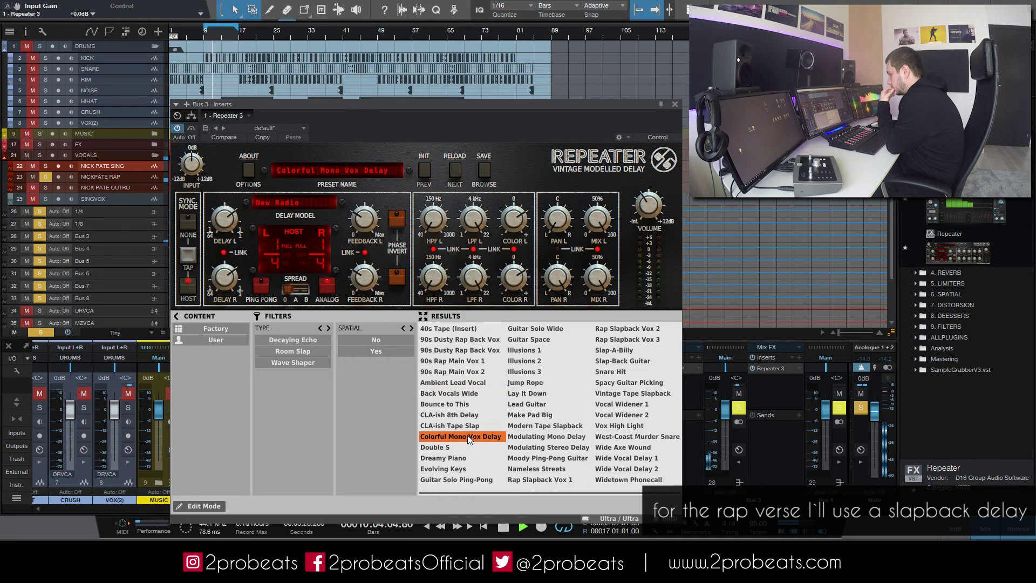
click(475, 448)
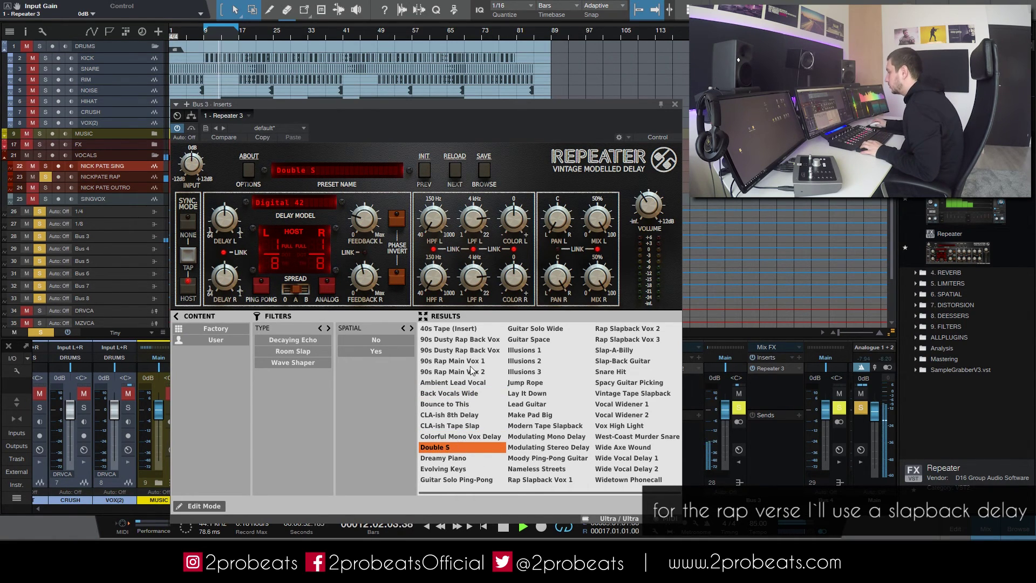
click(458, 331)
click(462, 341)
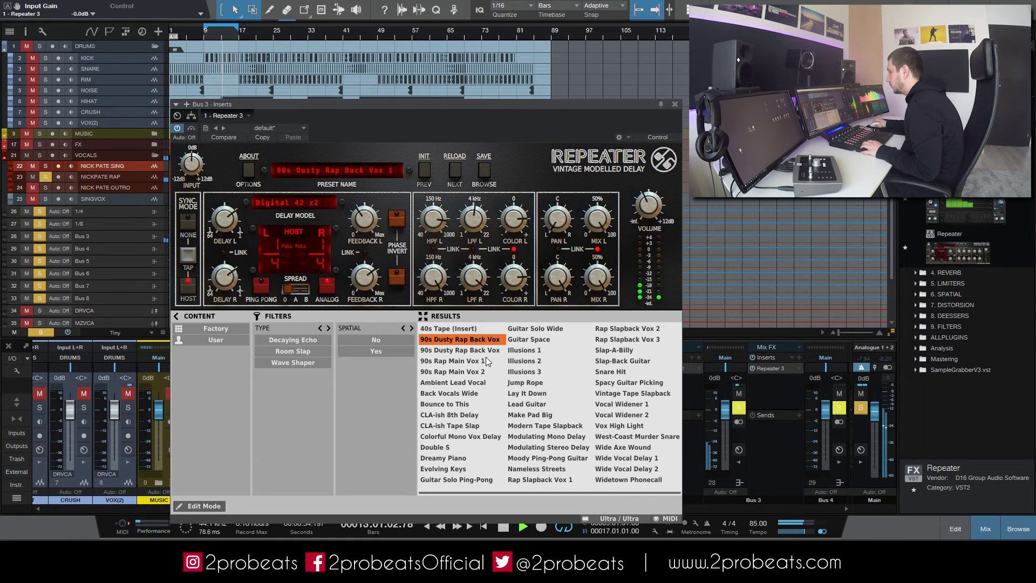
click(480, 351)
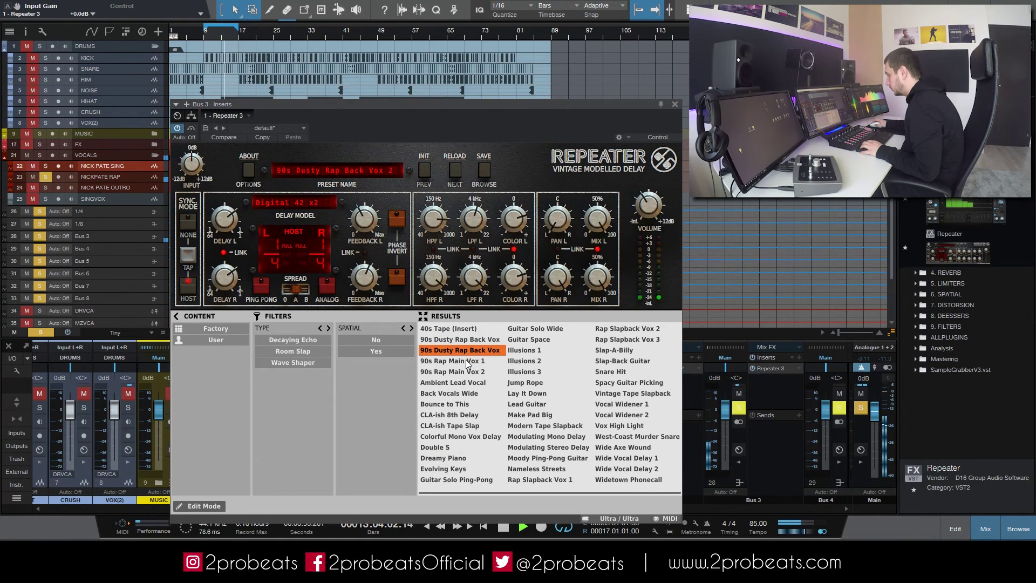
click(468, 362)
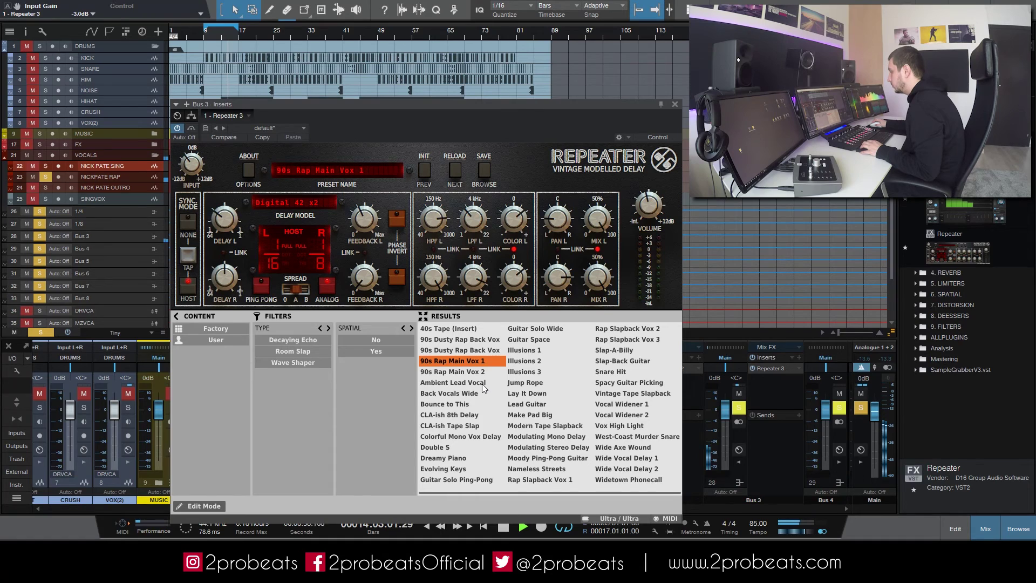
click(468, 372)
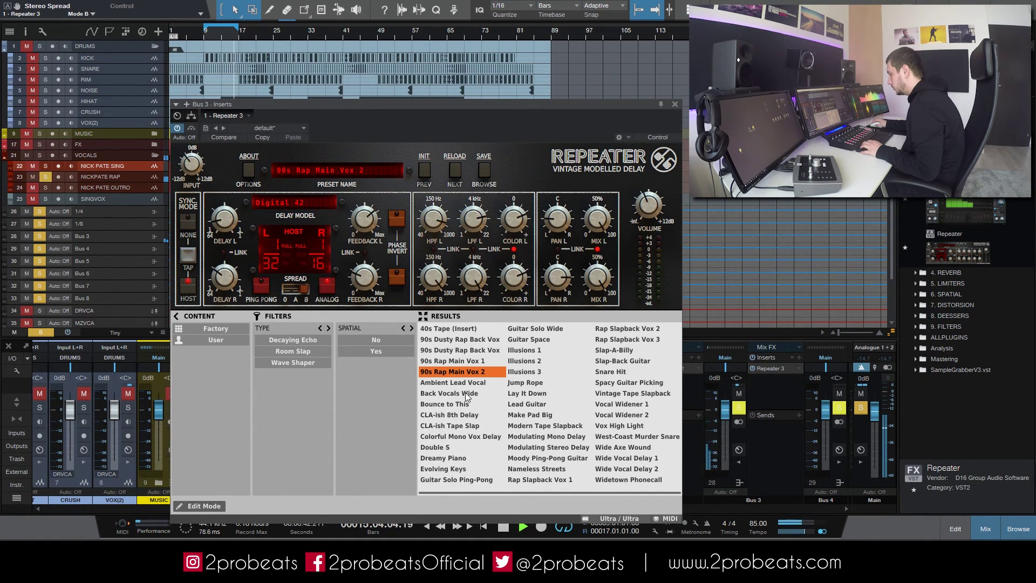
click(475, 416)
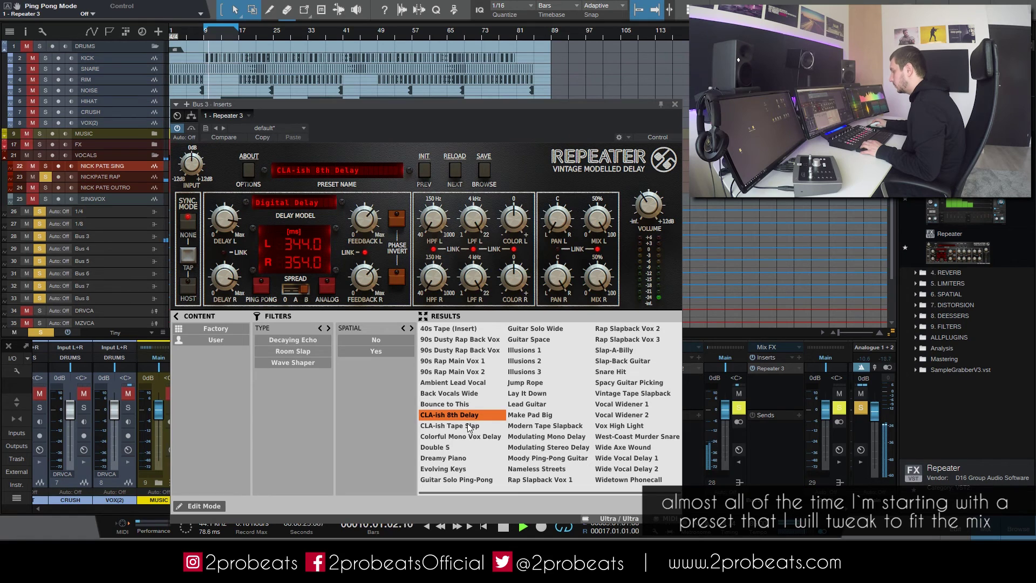
double_click(448, 415)
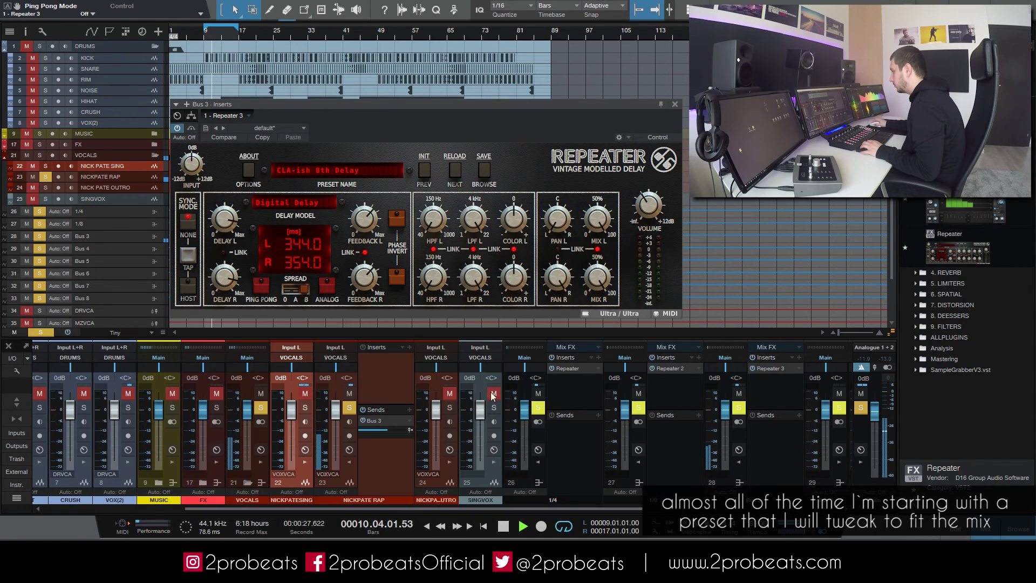
Set the Bus 3 Repeater's left feedback to 55% and right feedback to 39%, and close the plug-in
drag(360, 218, 361, 227)
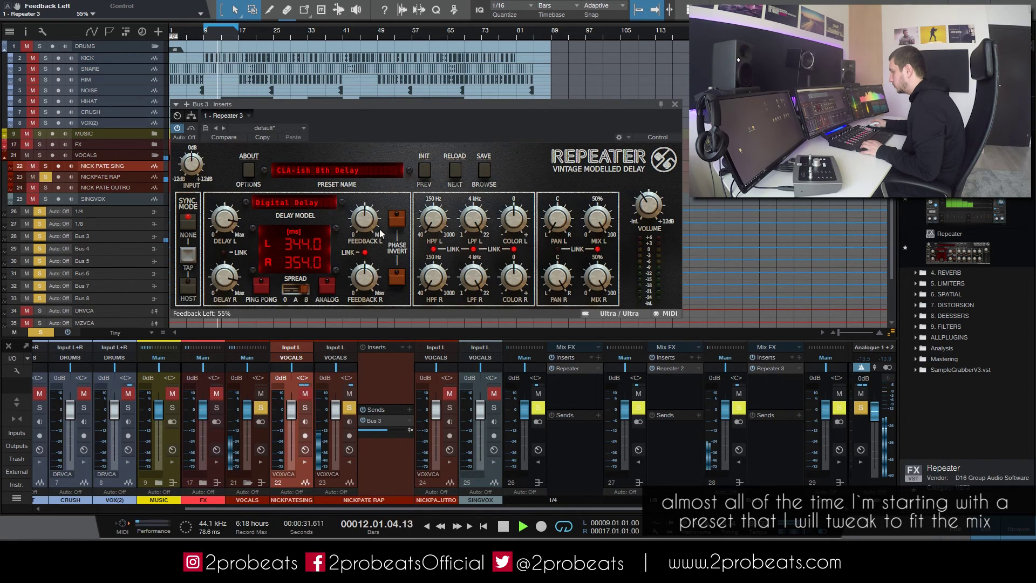
drag(443, 155, 450, 137)
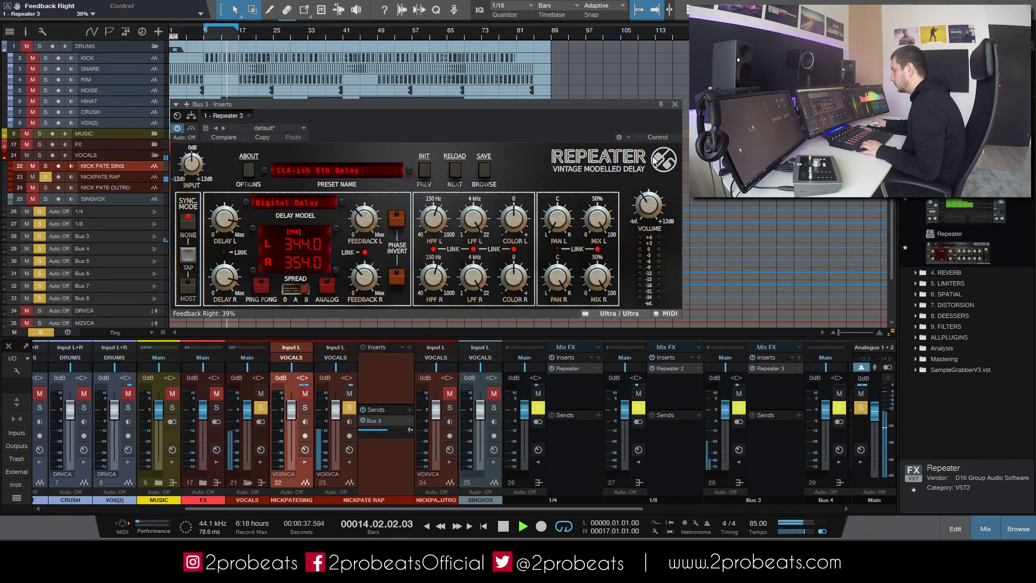
click(674, 104)
Lower the rap vocal's send level to Bus 3 to -24.5, stop playback and rename Bus 3 as RAPSLAP
drag(372, 430, 372, 468)
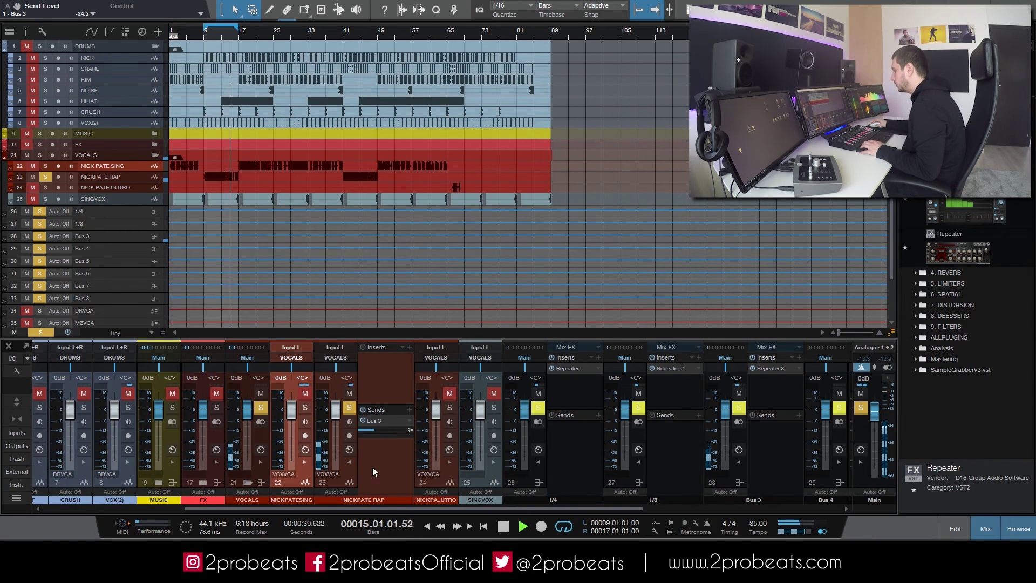
key(space)
double_click(750, 498)
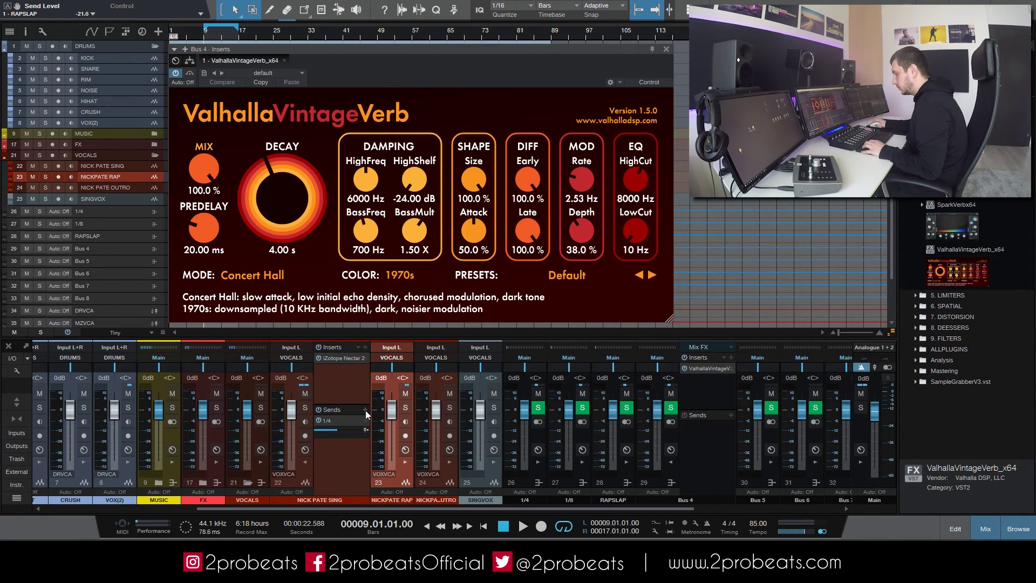
Add a send from the singing vocal track to Bus 4
click(365, 410)
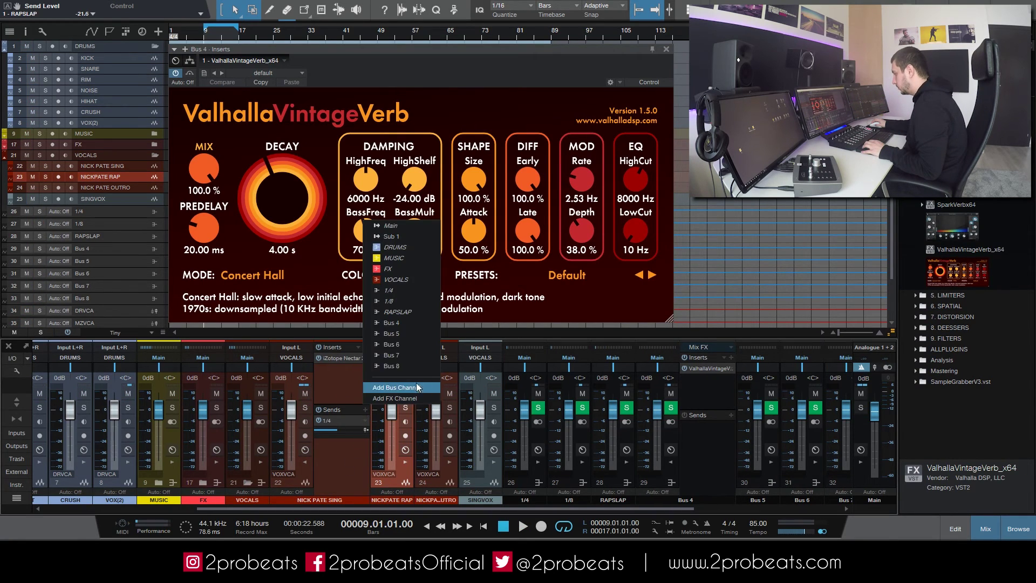
click(404, 321)
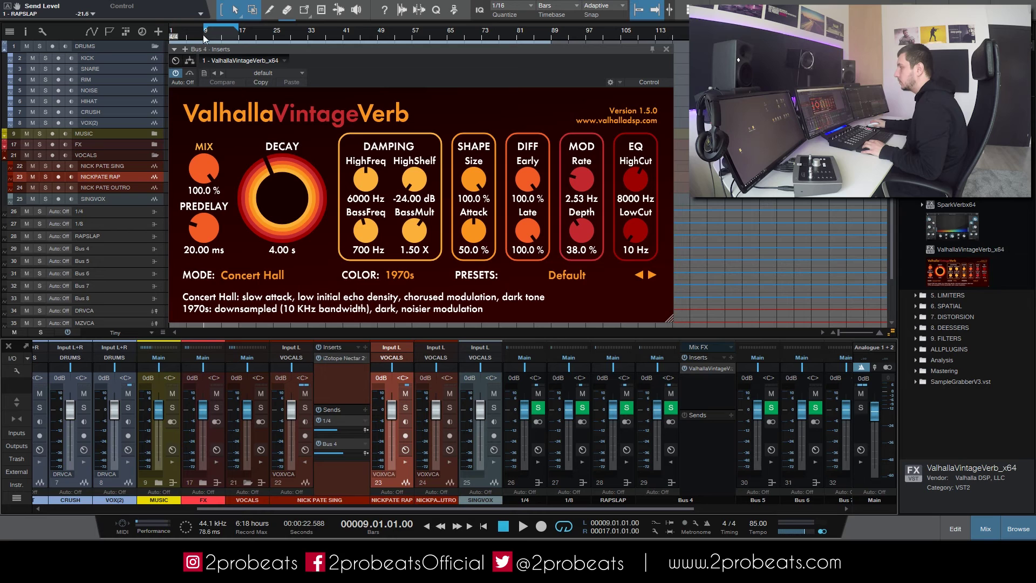
Start playback, jump to bar 19 and set the loop range from bar 17 to bar 33
key(space)
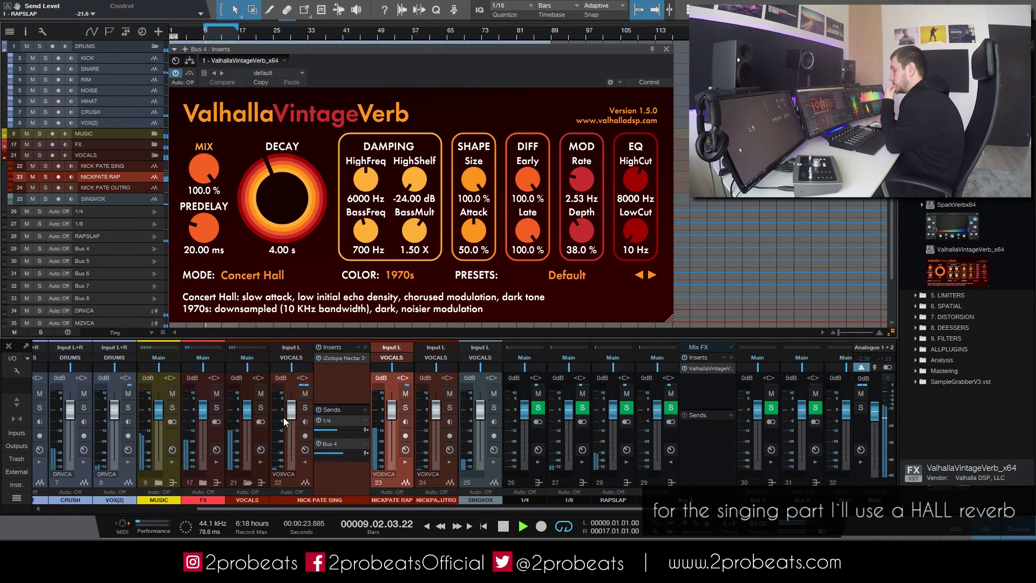
click(254, 40)
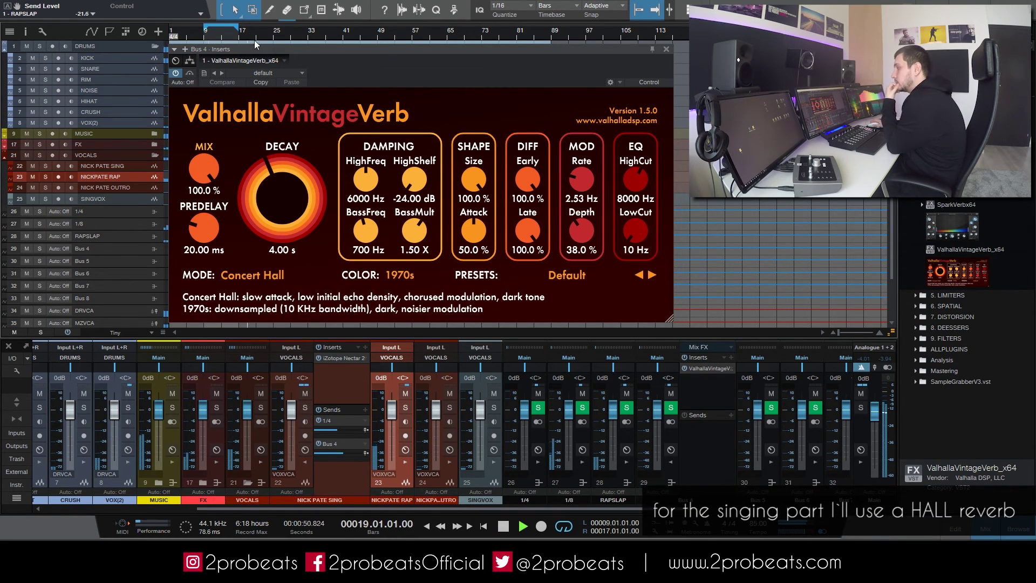
drag(240, 24, 312, 25)
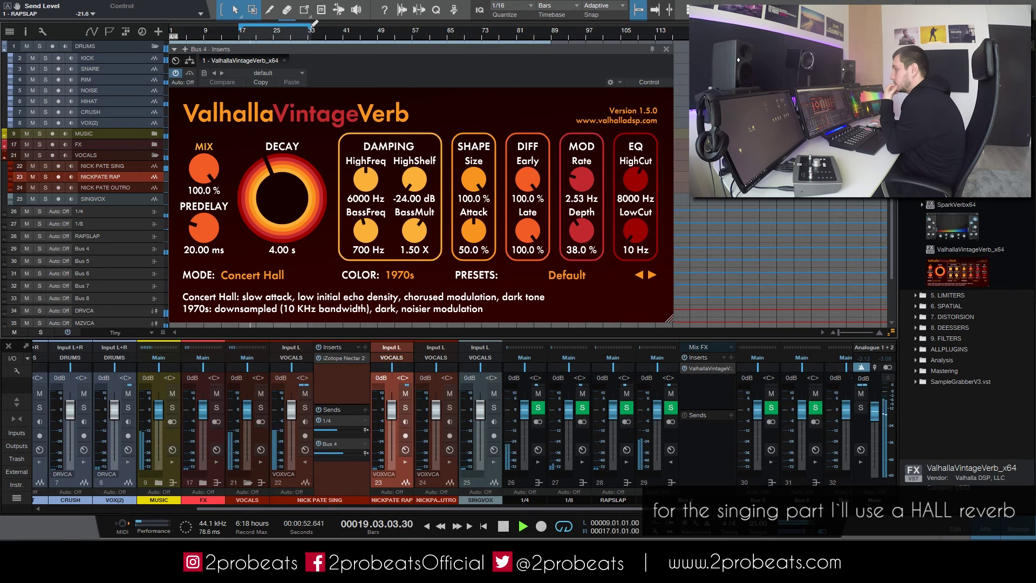
Solo the singing vocal, try the Vocal Hall preset in Bus 4's ValhallaVintageVerb and step back to Tyrell Hall
click(573, 277)
mouse_move(555, 407)
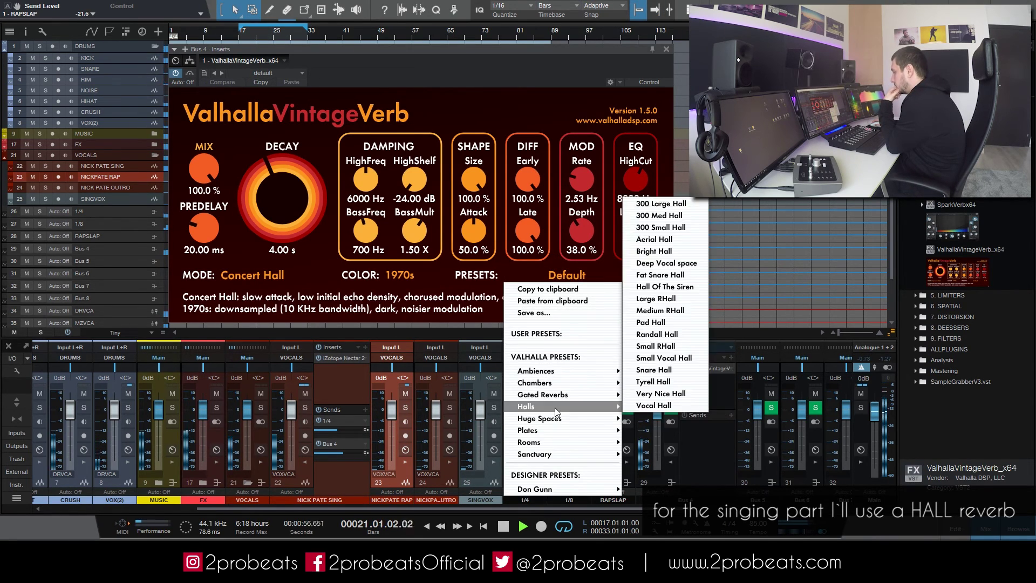
click(656, 406)
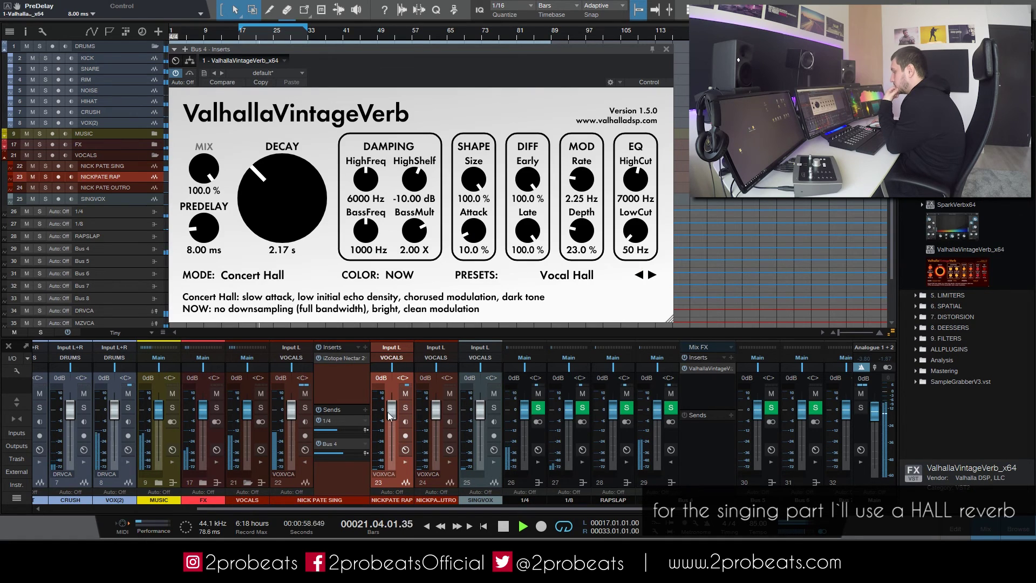
click(307, 407)
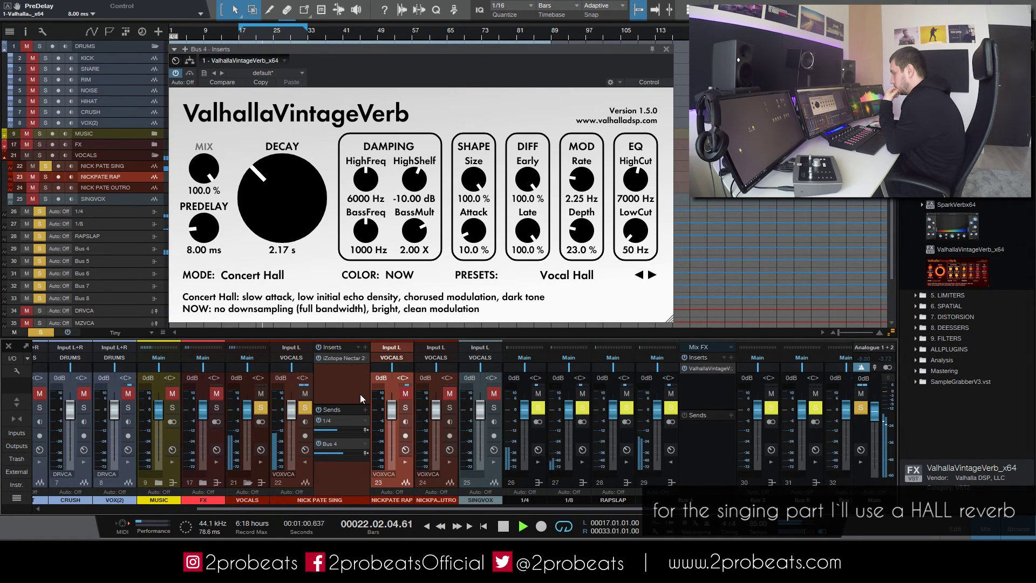
click(639, 276)
click(639, 276)
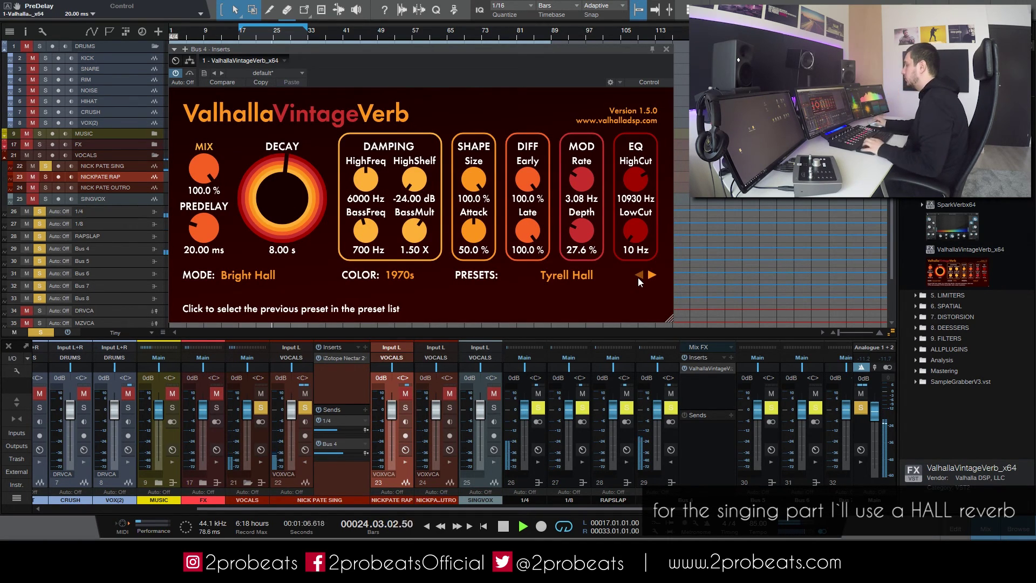
Rename Bus 4 as VOXHALL
double_click(685, 500)
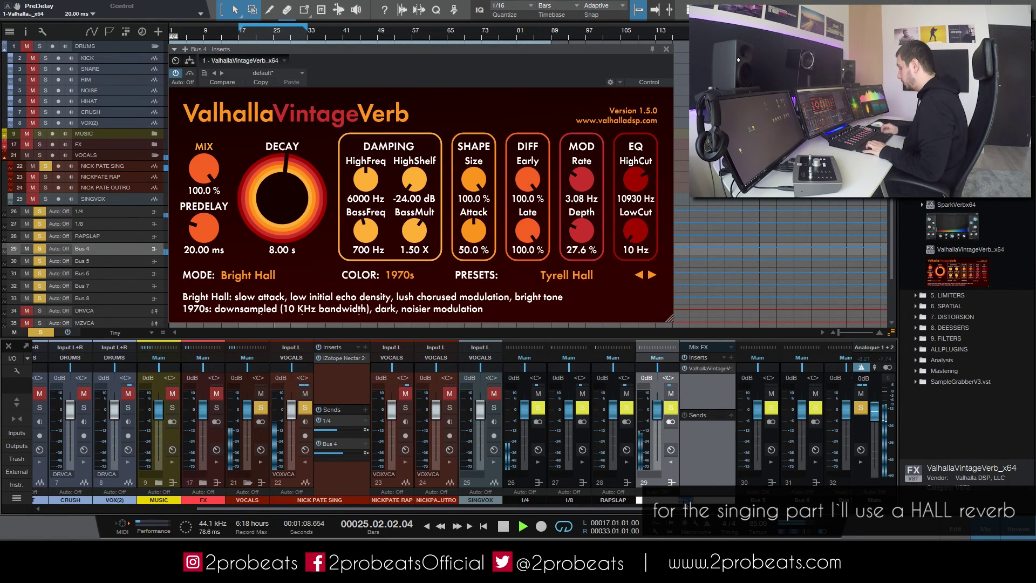
text(V)
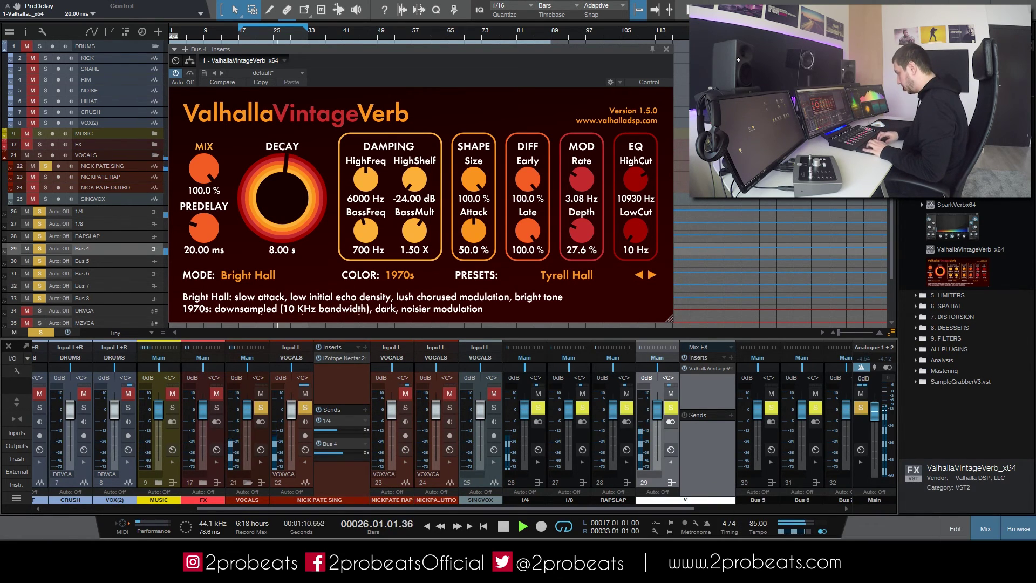
text(OXHALL)
key(Return)
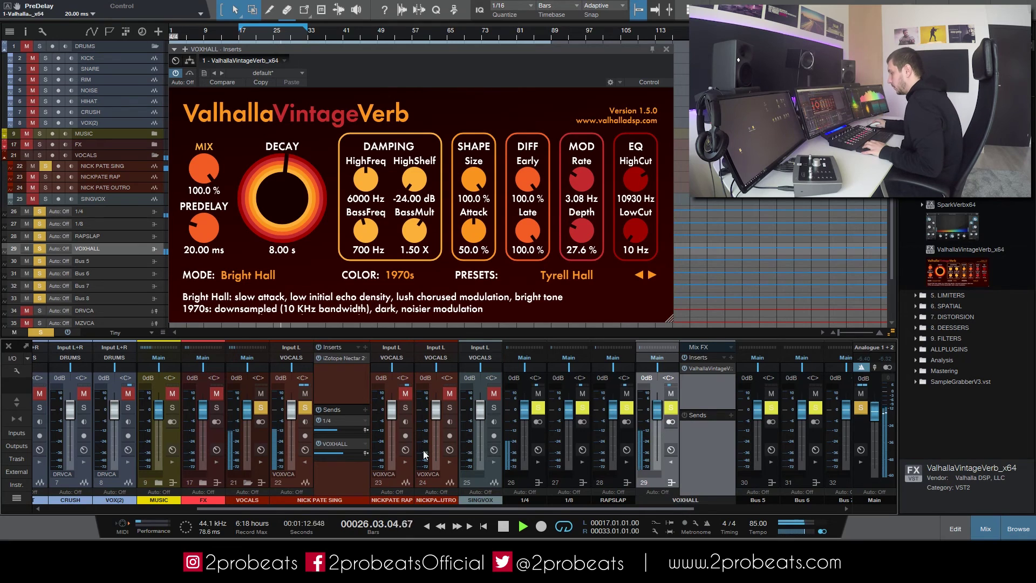
Set the singing vocal's send levels to -19.2 for VOXHALL and -15.0 for 1/4, judging them with the solo cleared
drag(338, 454, 334, 478)
drag(335, 490, 336, 487)
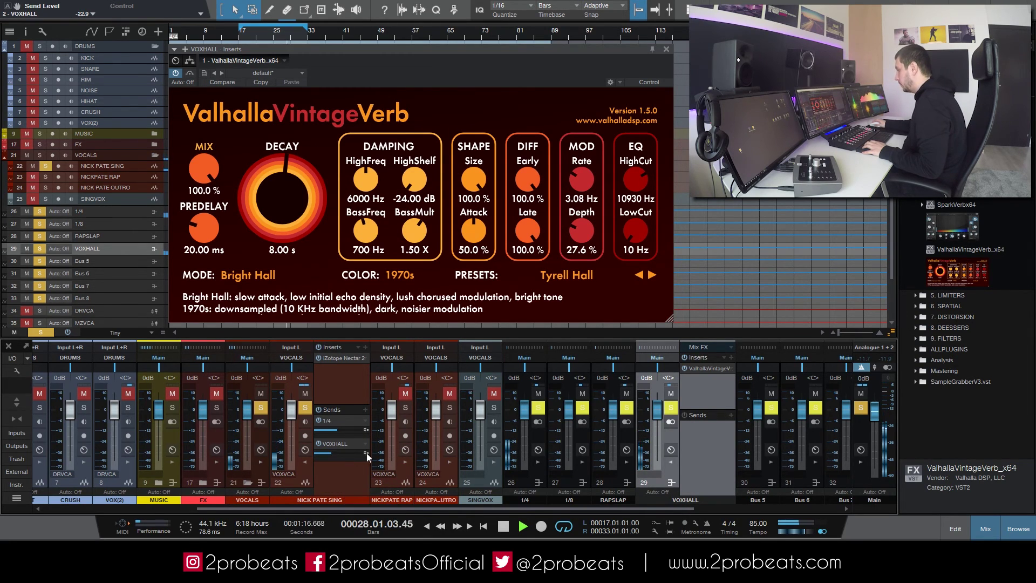
click(666, 48)
scroll(339, 451, up, 2)
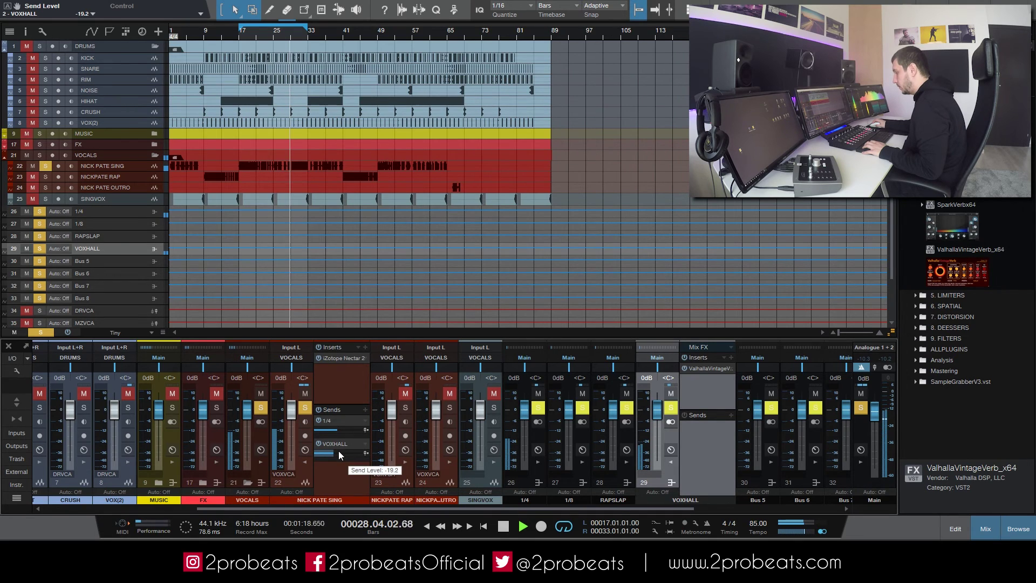
click(858, 409)
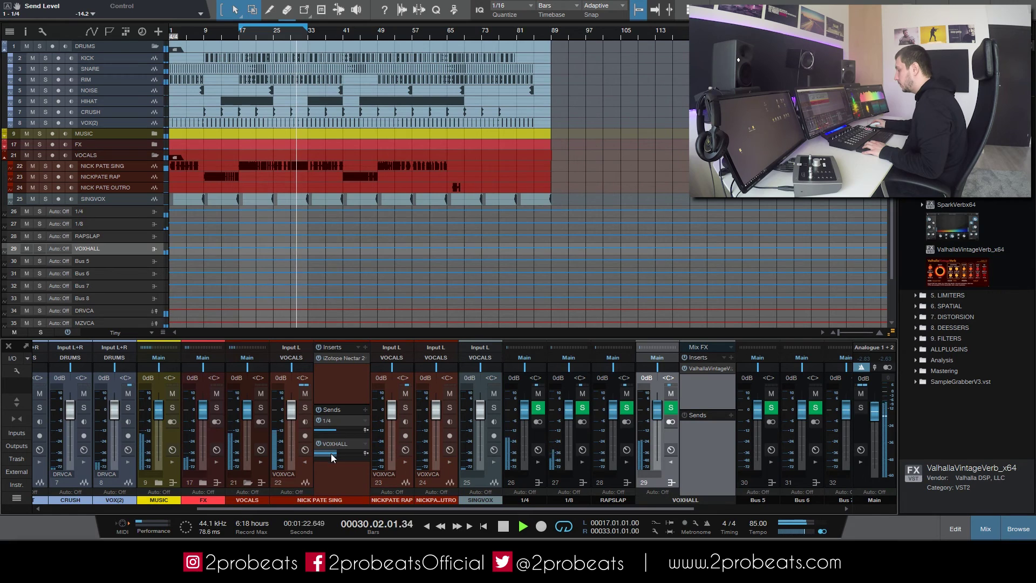
scroll(332, 454, up, 1)
scroll(334, 433, down, 1)
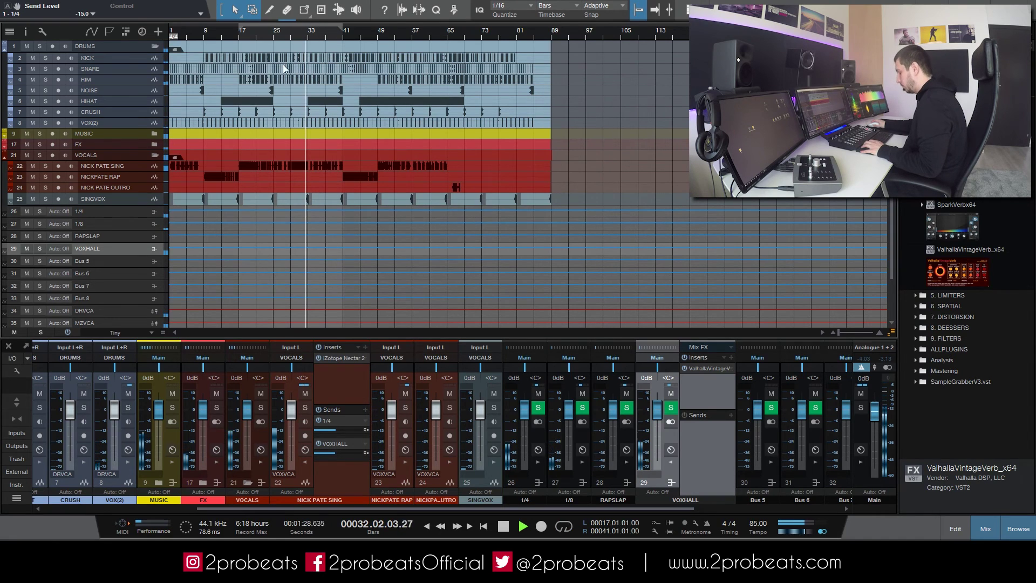
Collapse the expanded channel strips of the singing vocal and VOXHALL
click(332, 474)
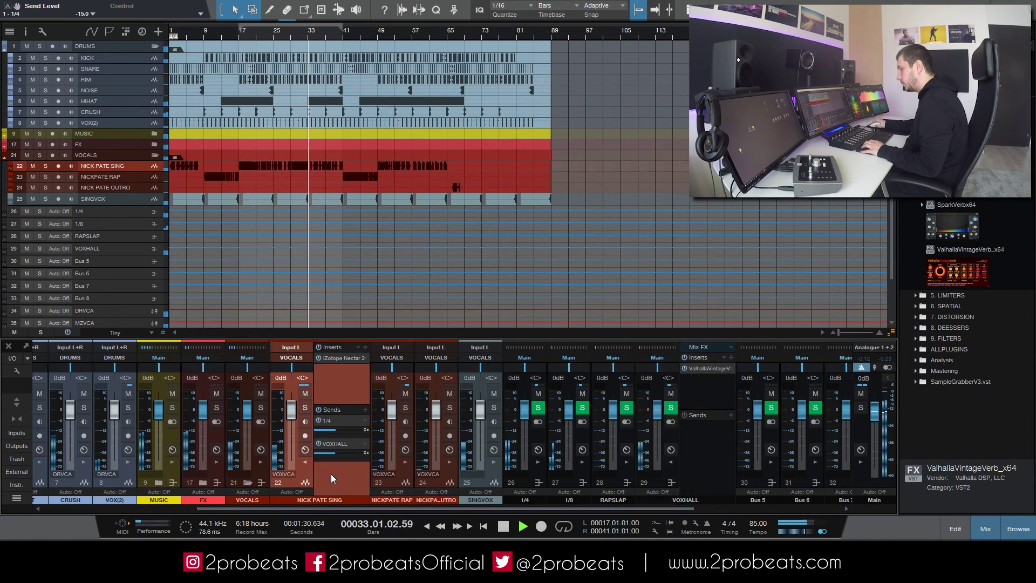
click(335, 480)
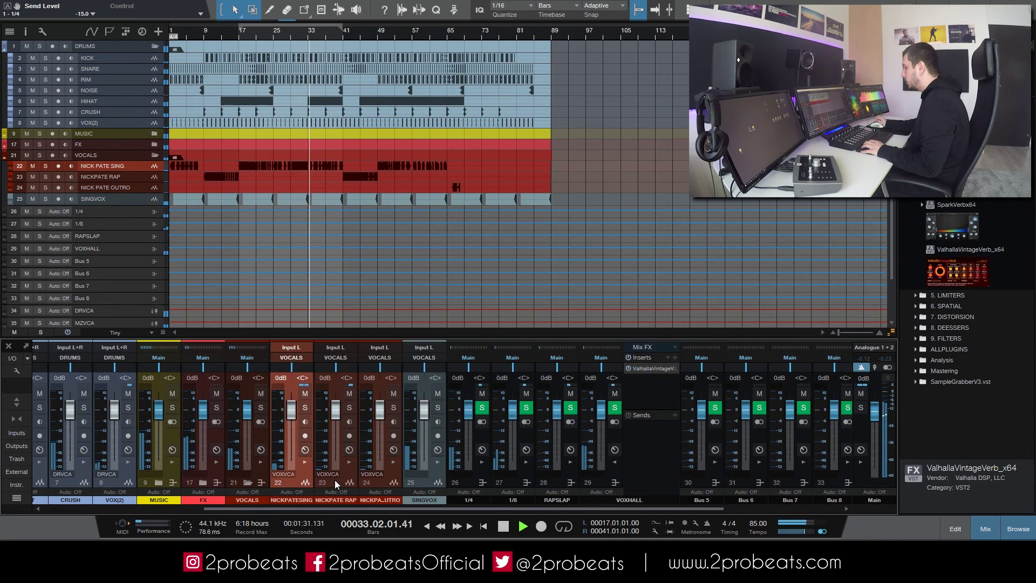
double_click(650, 458)
Insert FabFilter Pro-R on Bus 5 and add a send to it from the rap vocal track at the bar 9 verse
click(659, 463)
key(space)
click(205, 32)
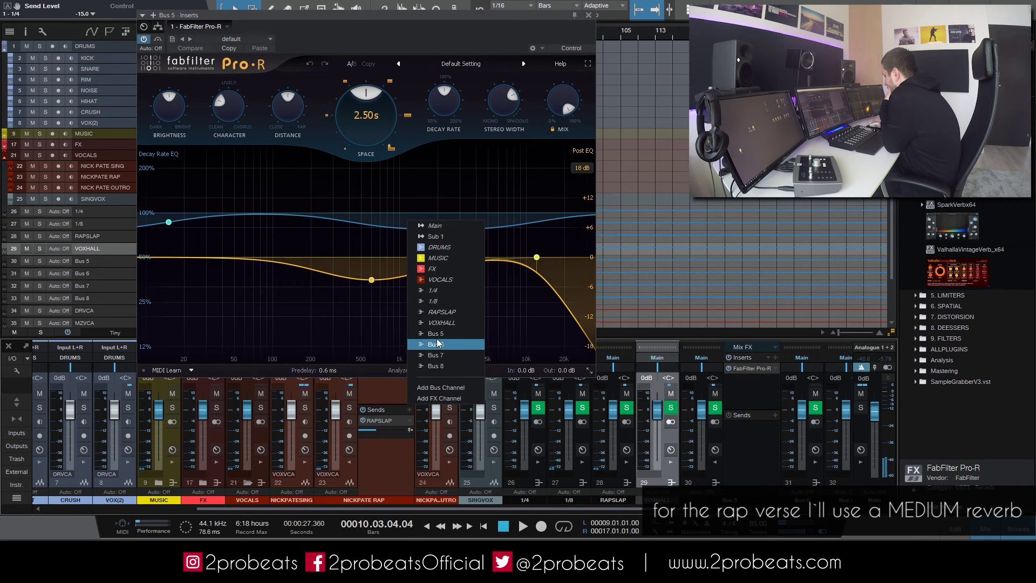
click(439, 337)
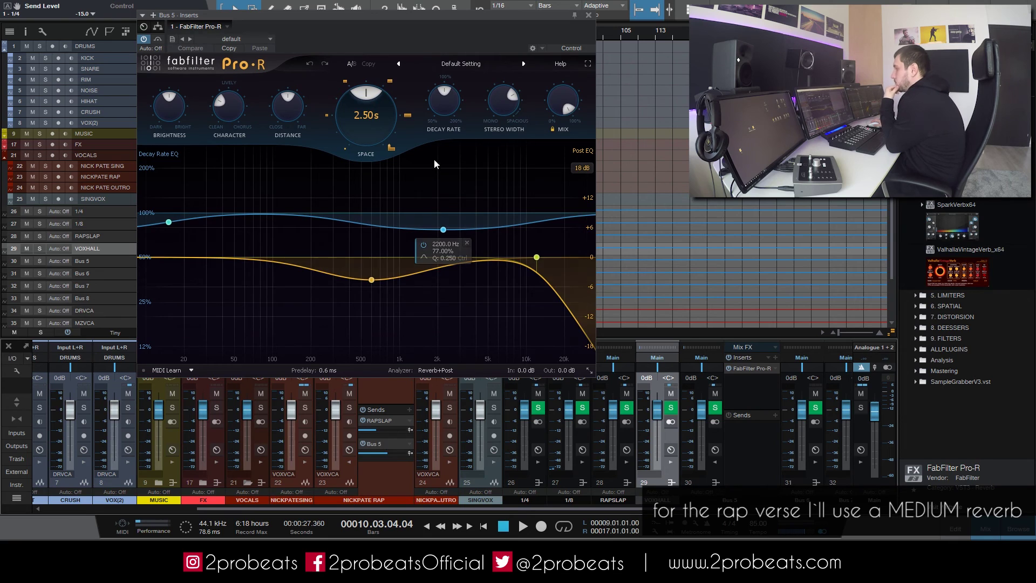
Try the Medium preset Vocal Wood Room in Bus 5's Pro-R on the soloed rap vocal with a raised send level
click(459, 63)
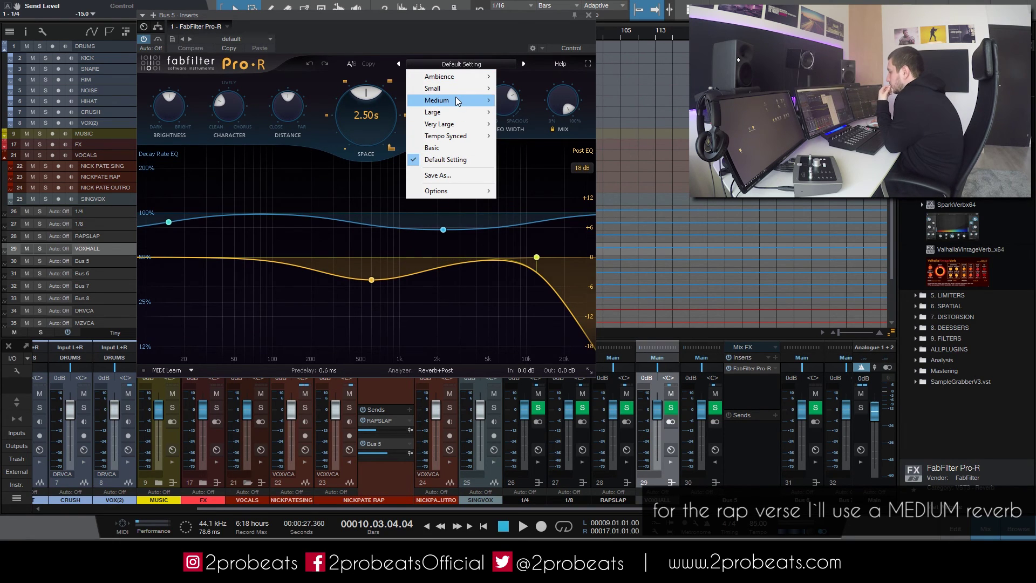
mouse_move(456, 100)
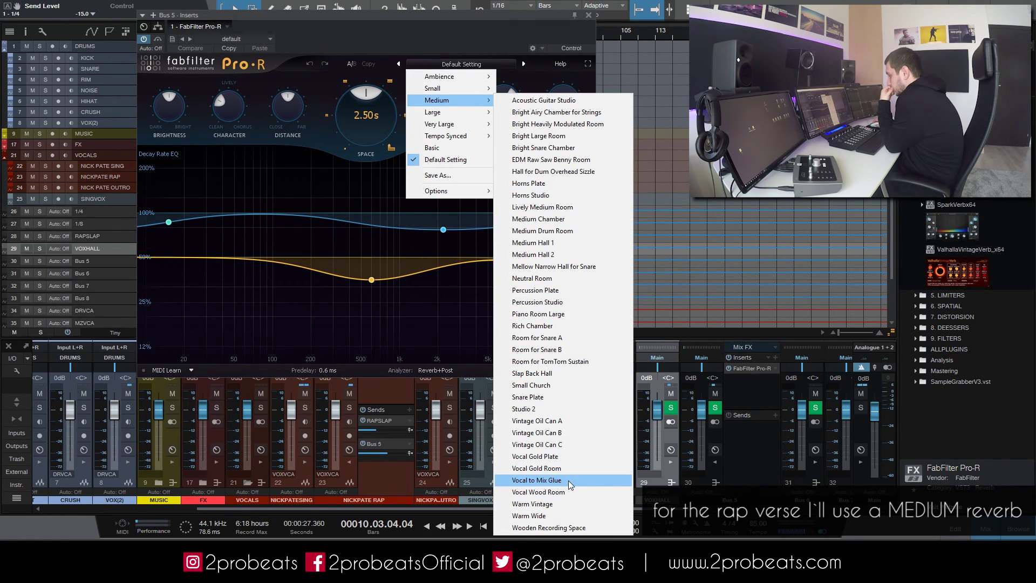
click(593, 492)
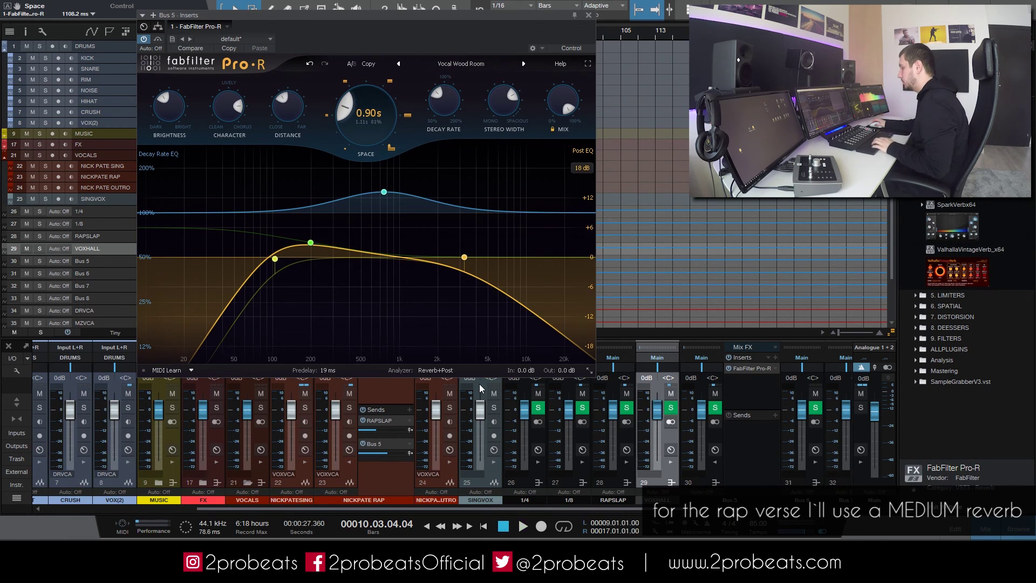
key(space)
click(348, 407)
drag(394, 453, 405, 452)
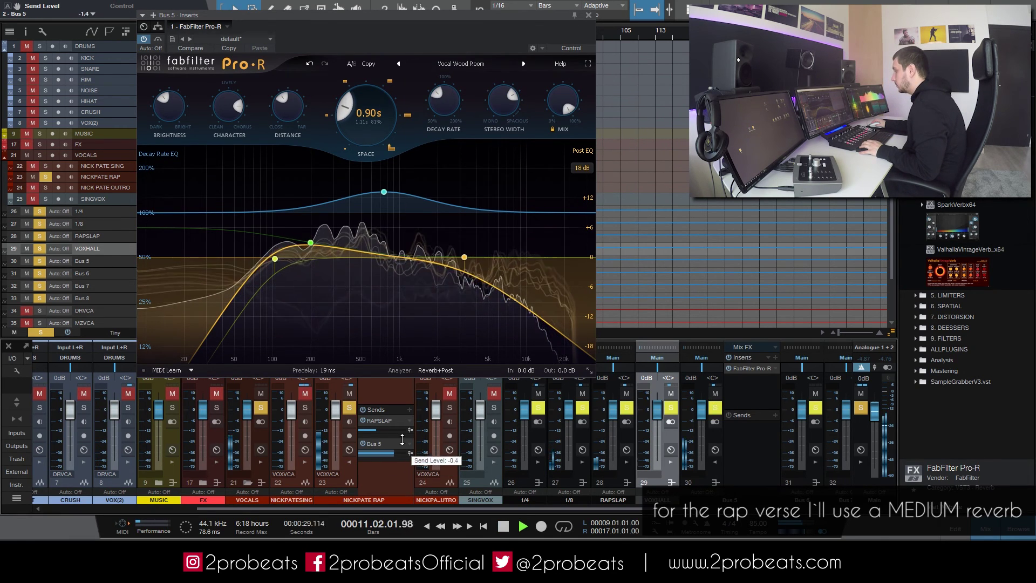
Audition the Studio 2 and Vintage Oil Can presets in Bus 5's Pro-R, and settle on the Medium preset Warm Wide
click(462, 64)
mouse_move(464, 103)
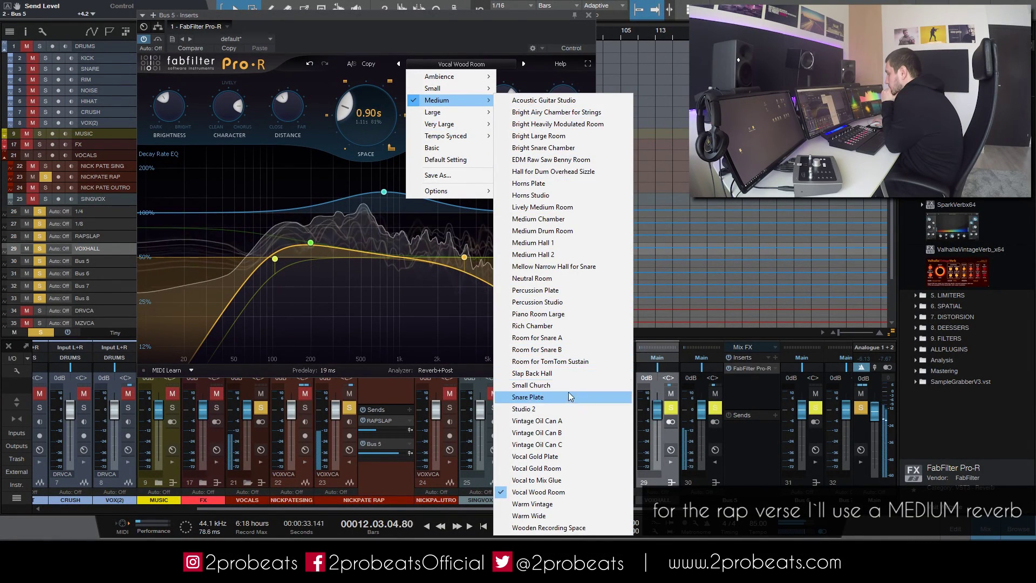
click(526, 409)
click(523, 64)
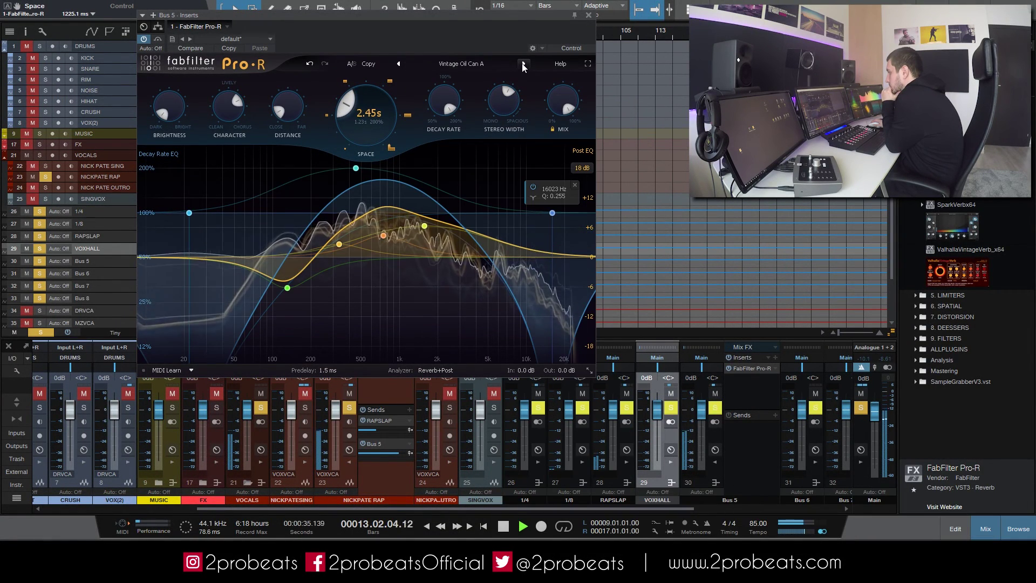
click(497, 63)
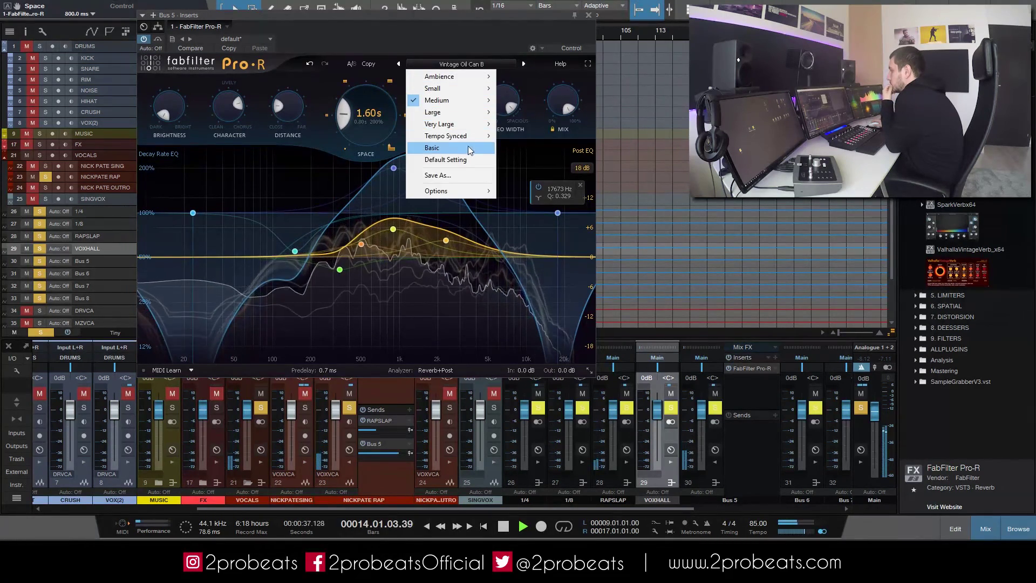
mouse_move(458, 100)
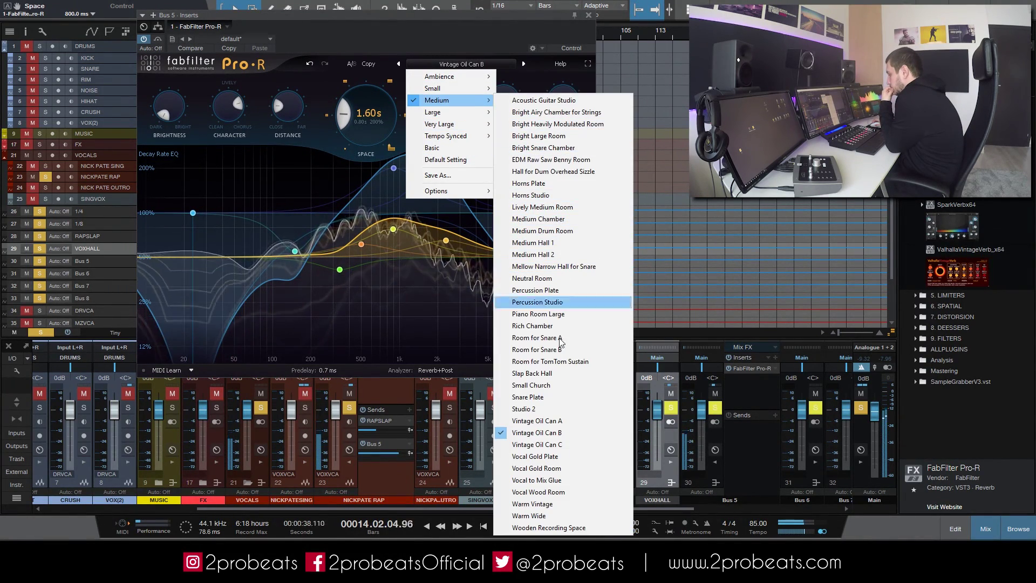
click(556, 515)
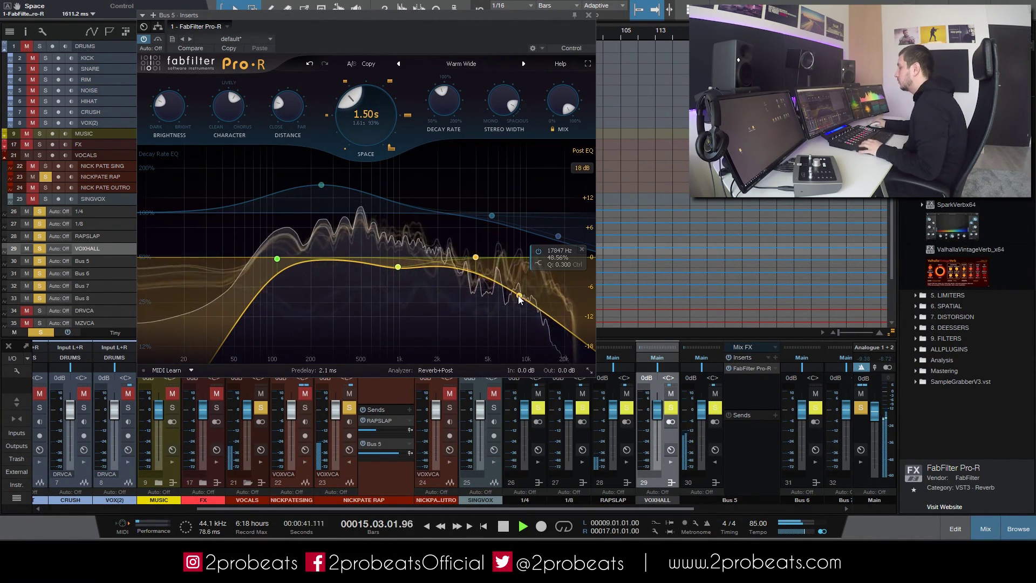
Lower the rap vocal's send level to Bus 5 to -17.5, stop playback and rename Bus 5 as RAPVERB
drag(387, 457, 382, 508)
key(space)
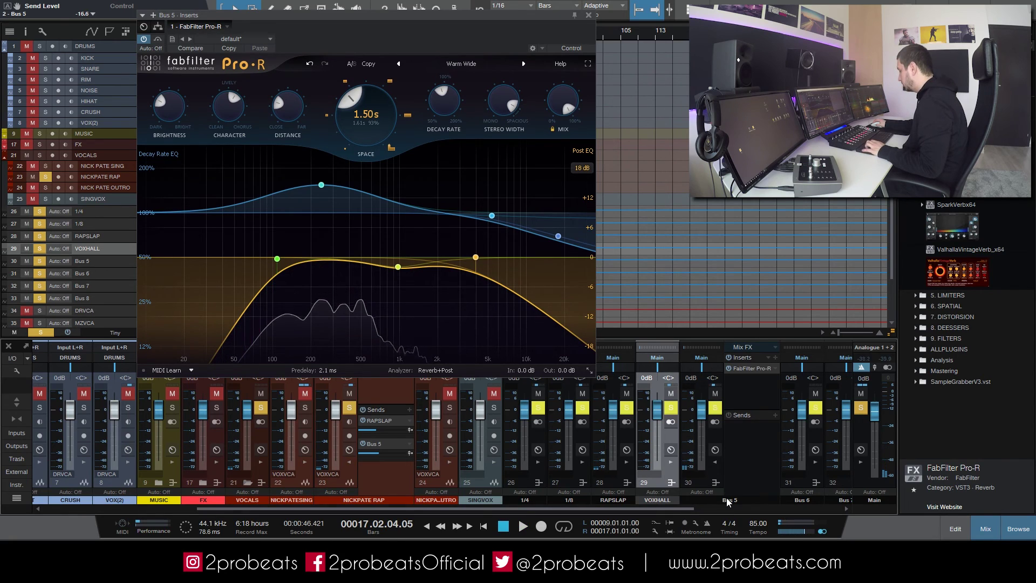
double_click(730, 499)
text(RAPVERB)
key(Return)
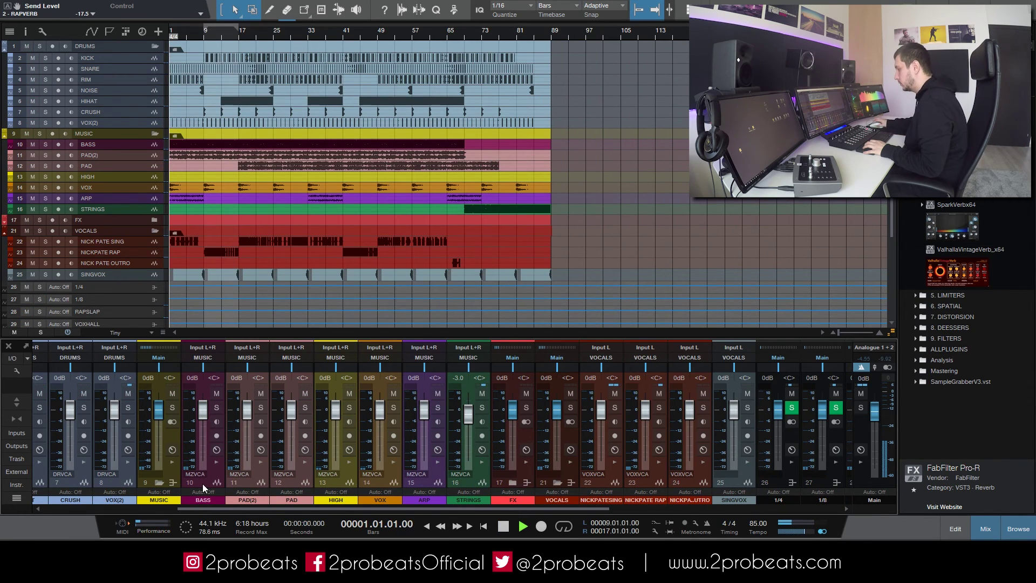
Solo the arp track during playback and expand its channel strip
key(space)
click(438, 407)
click(437, 462)
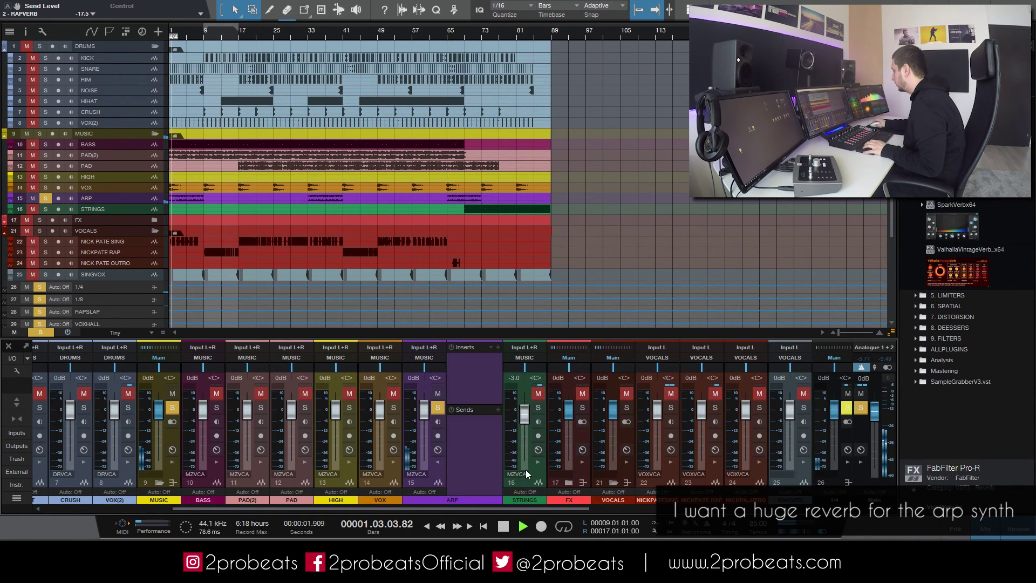
Insert FabFilter Pro-R on Bus 6, load its Very Large preset Huge Synth Space and resume playback
drag(520, 510, 737, 510)
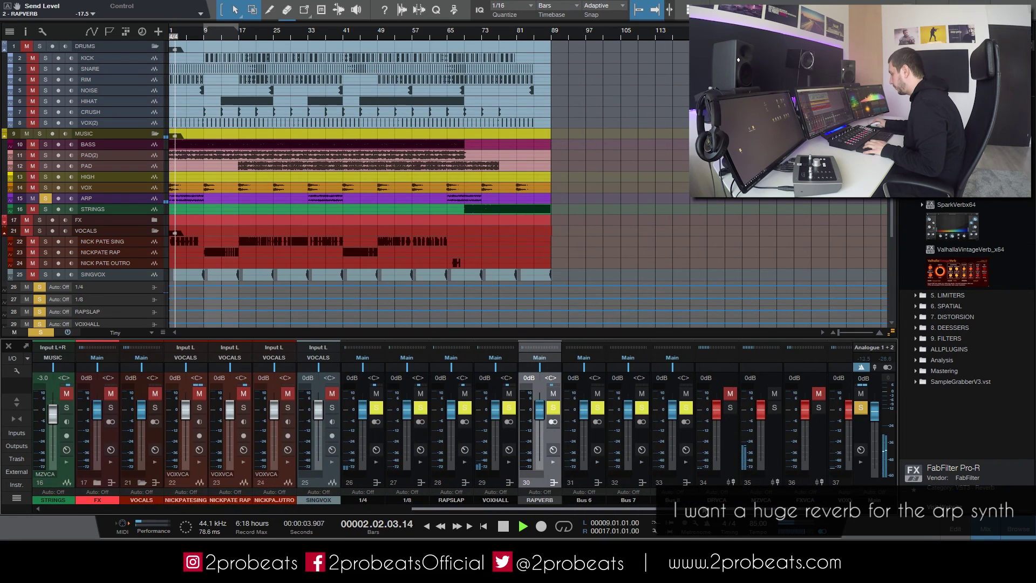
key(space)
click(598, 463)
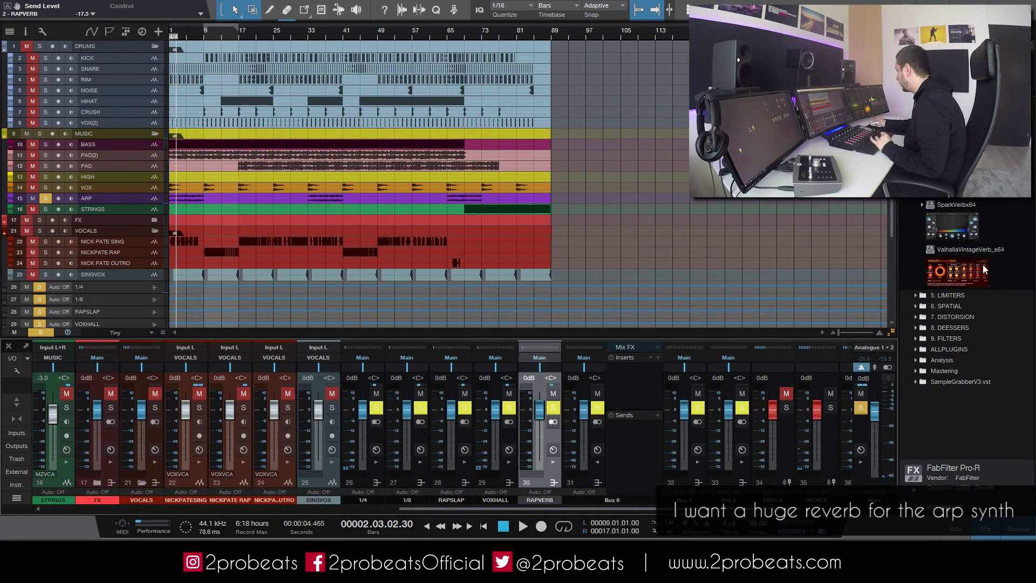
drag(962, 170, 622, 398)
click(469, 64)
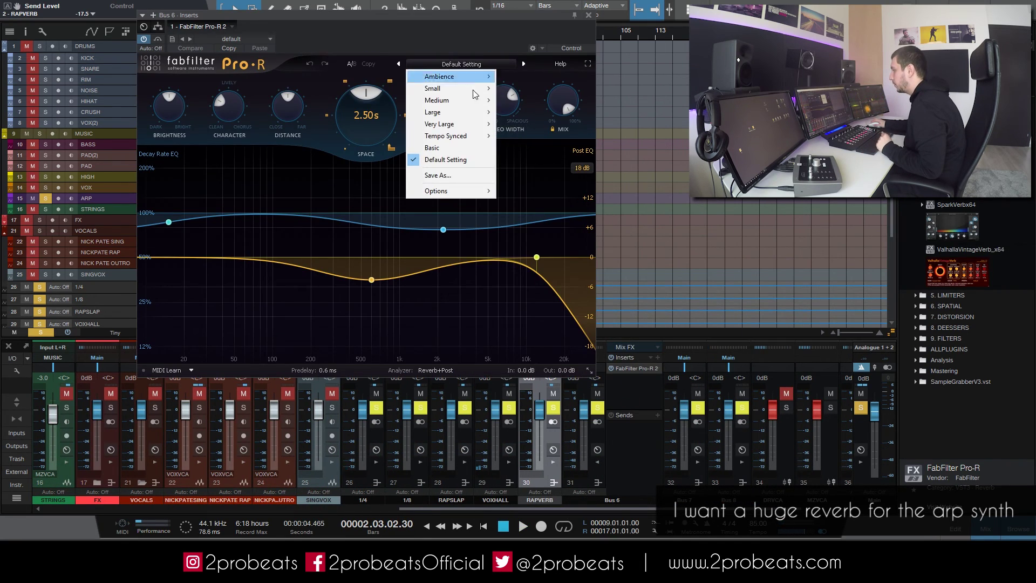
mouse_move(477, 125)
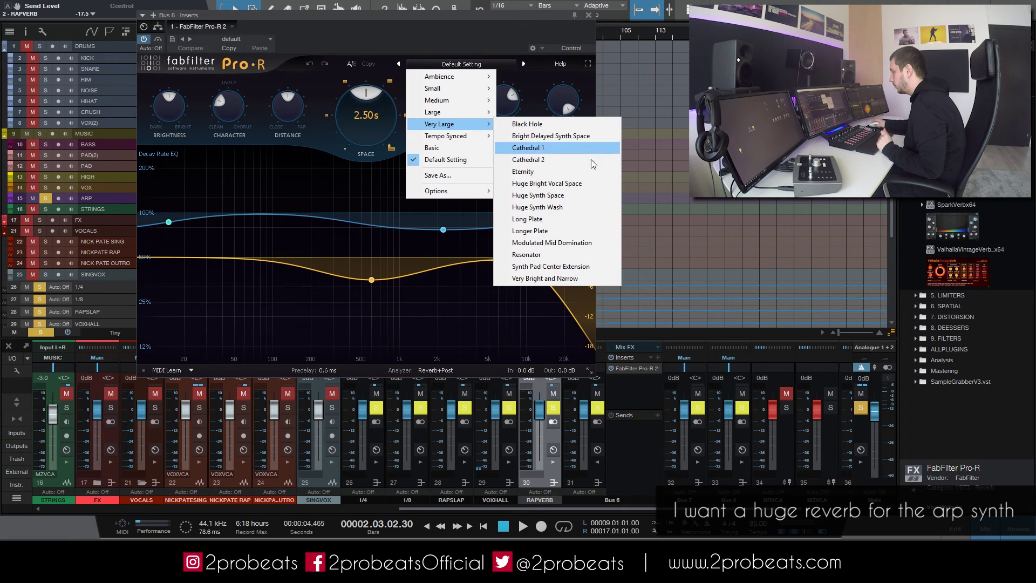
click(581, 194)
key(space)
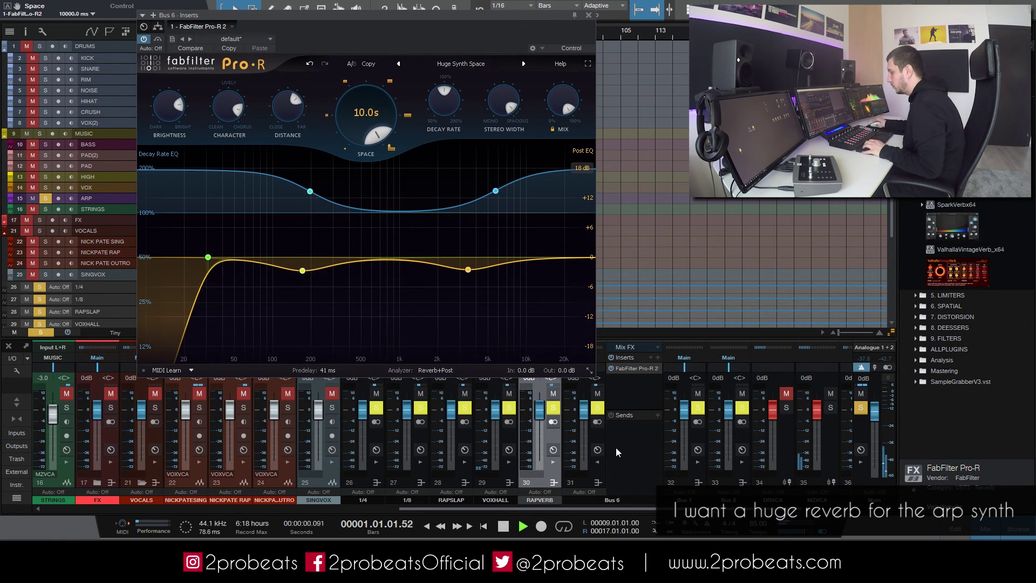
Add a send from the arp track to Bus 6 and set its level to -6.8
drag(421, 508, 91, 517)
click(700, 410)
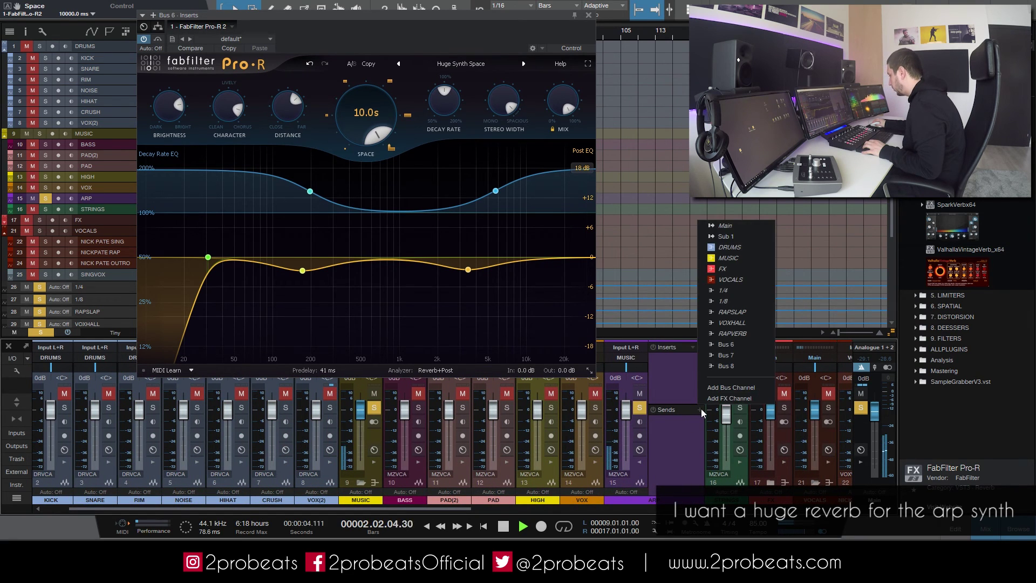
click(740, 341)
mouse_move(679, 430)
mouse_down()
mouse_move(696, 356)
mouse_move(690, 426)
mouse_up()
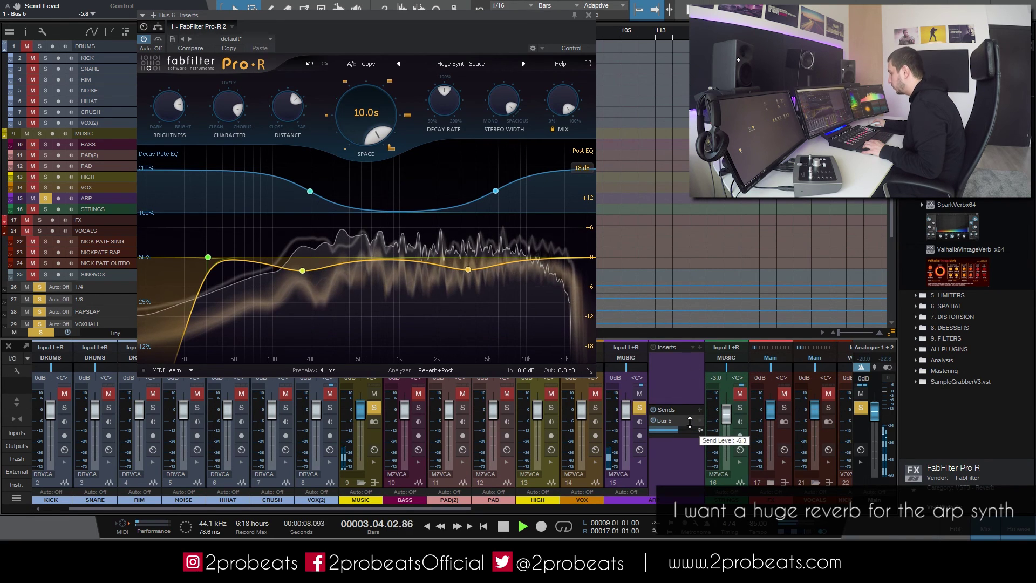
Rename Bus 6 as SYNTHVERB
drag(384, 508, 691, 507)
double_click(647, 500)
text(SYNTHVERB)
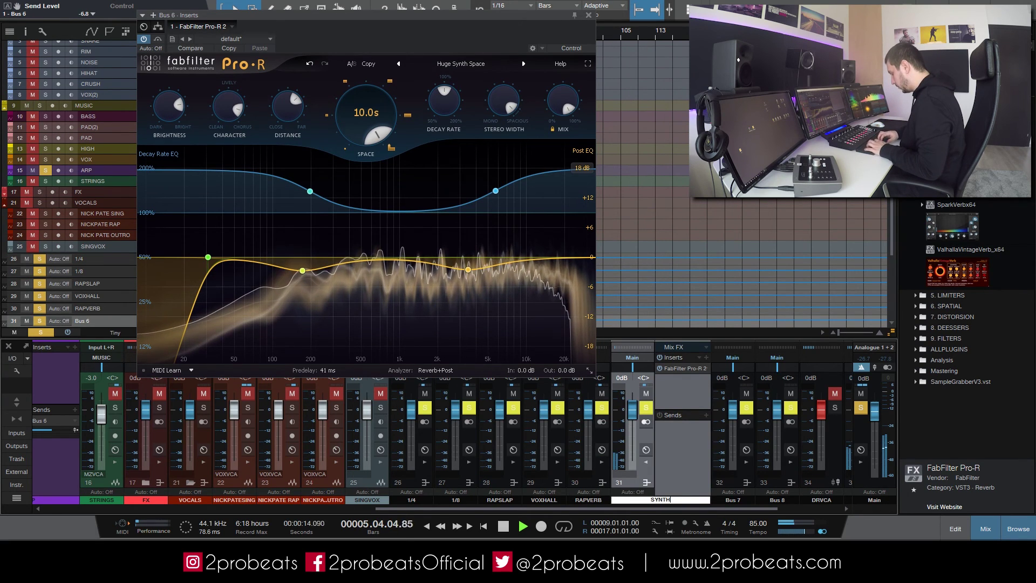
key(Return)
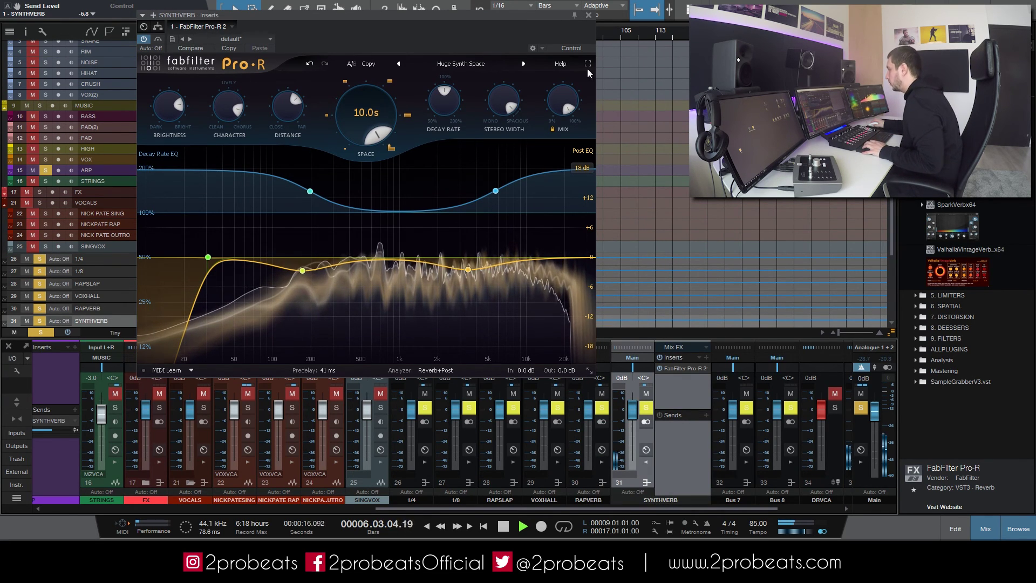
Stop playback, close the Pro-R window and collapse the SYNTHVERB channel strip
key(space)
click(589, 15)
double_click(668, 450)
Clear all solos, play the full mix from the start and collapse the arp track's channel strip
click(861, 408)
key(Home)
key(space)
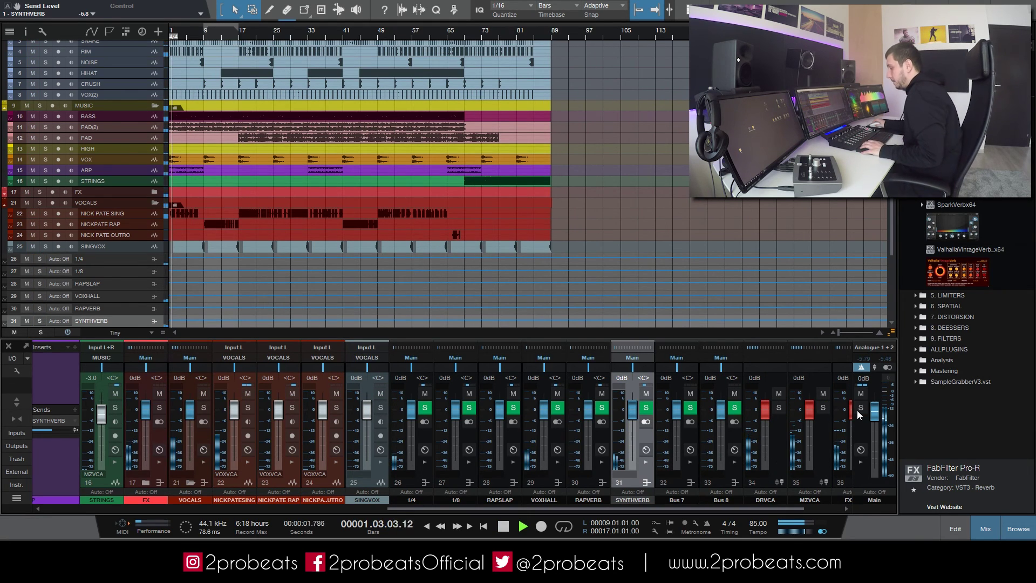
double_click(73, 458)
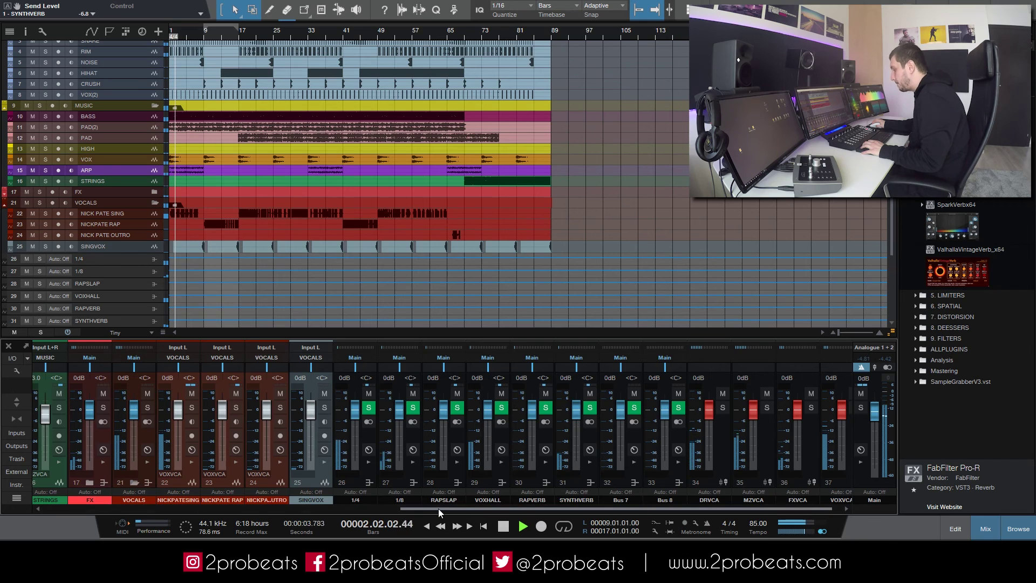
drag(438, 508, 160, 517)
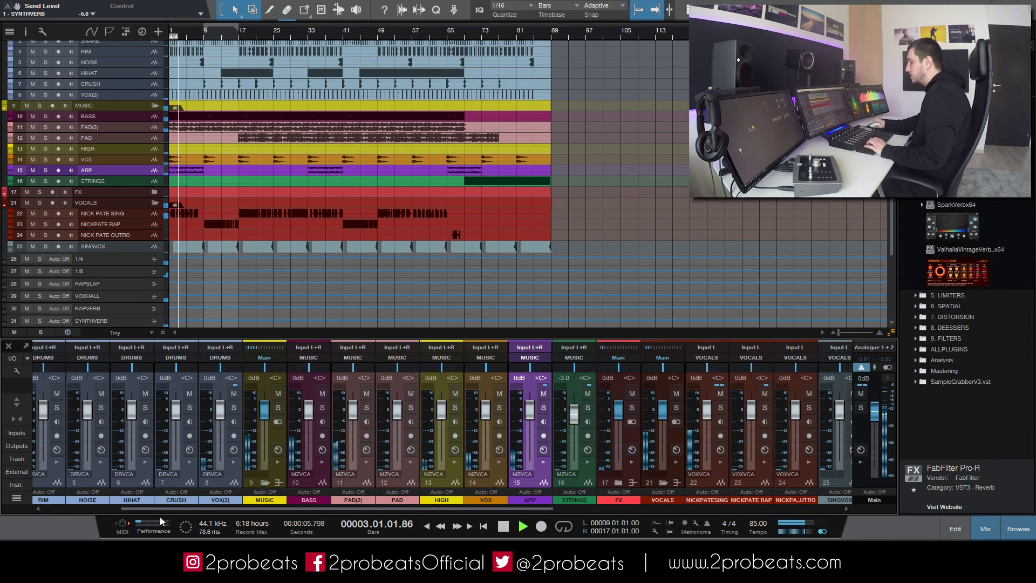
Stop playback, solo the DRUMS group and play it looped from bar 17 to bar 25
drag(163, 510, 69, 507)
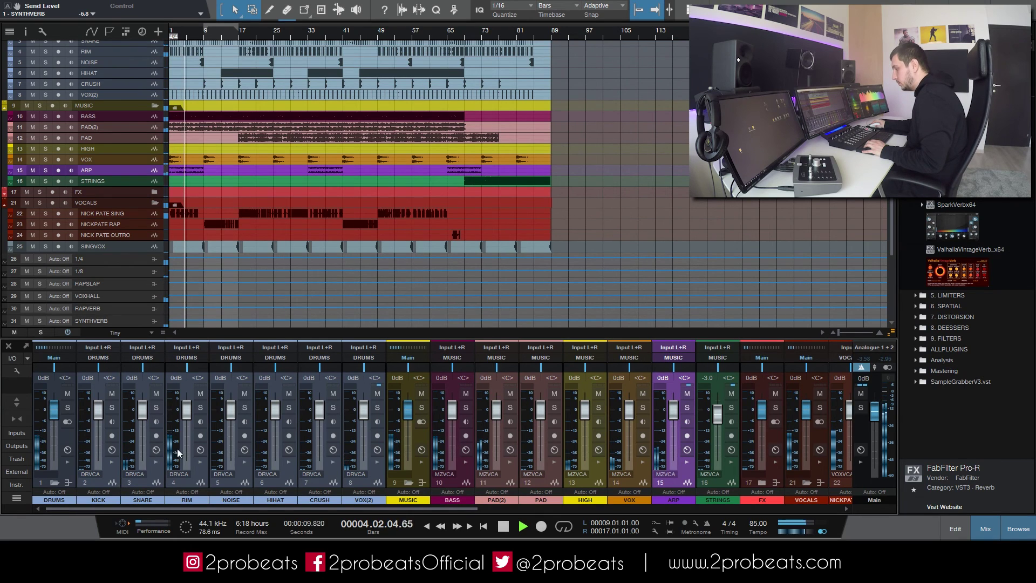
key(space)
drag(190, 507, 569, 510)
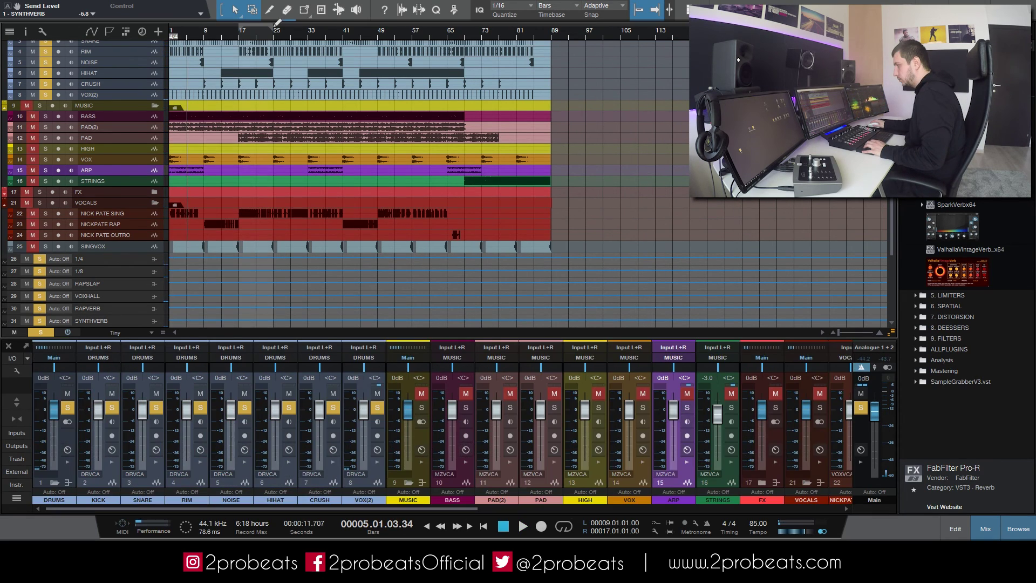
click(244, 37)
key(space)
key(slash)
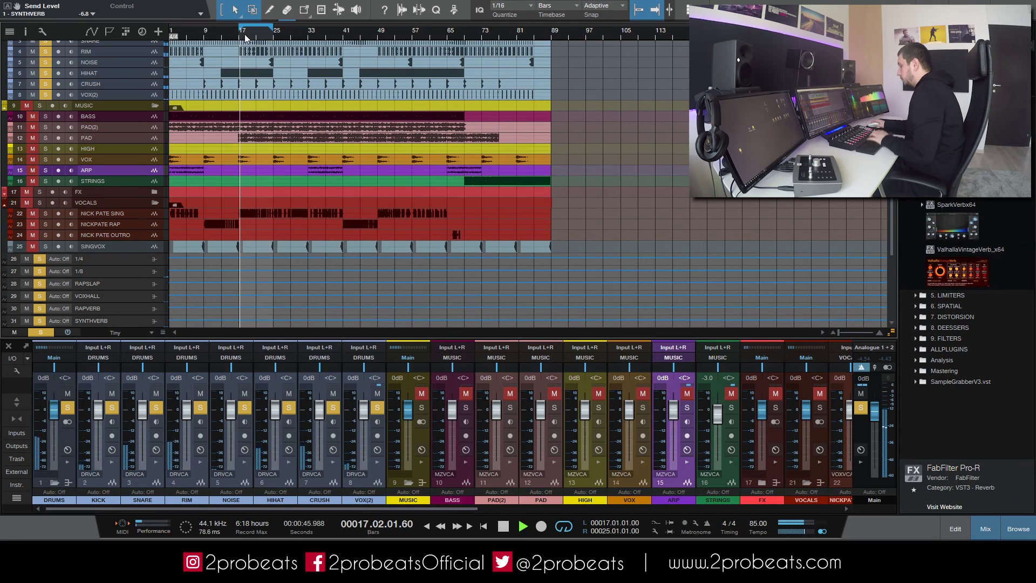
Insert FabFilter Pro-R on Bus 7 and load its large-space preset Vanilla Concert Hall
drag(333, 508, 600, 515)
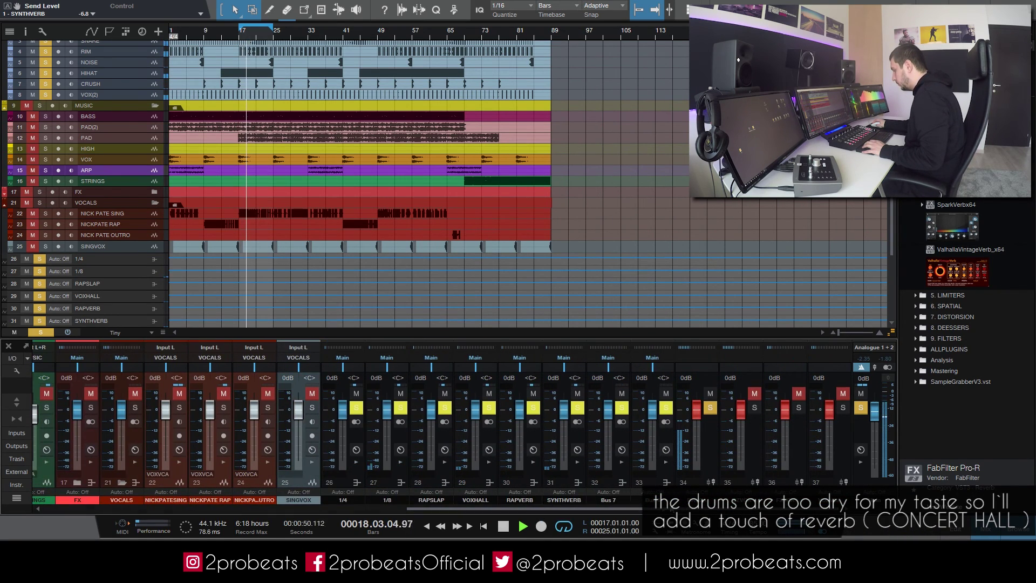
click(620, 462)
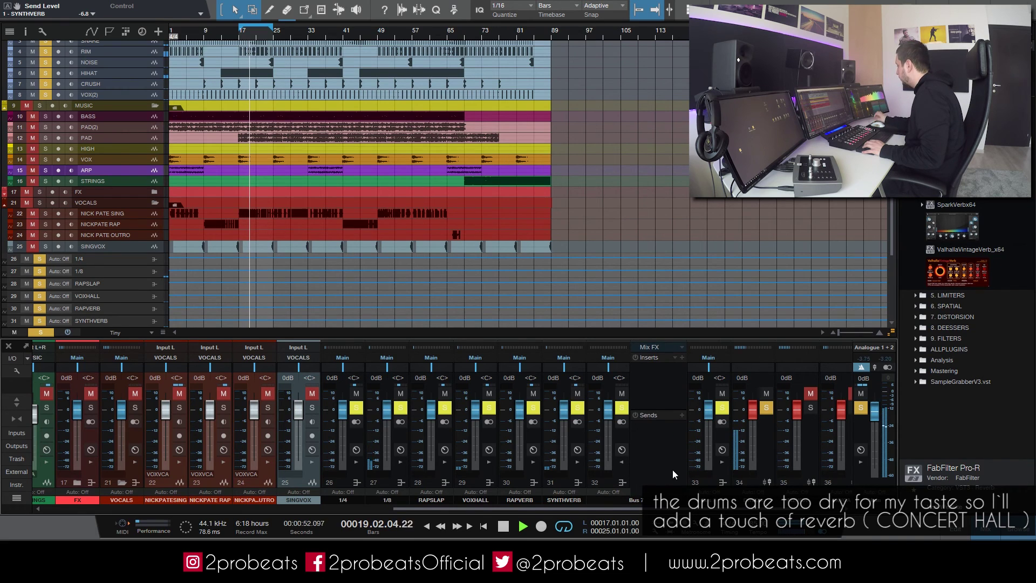
drag(955, 162, 657, 396)
click(458, 65)
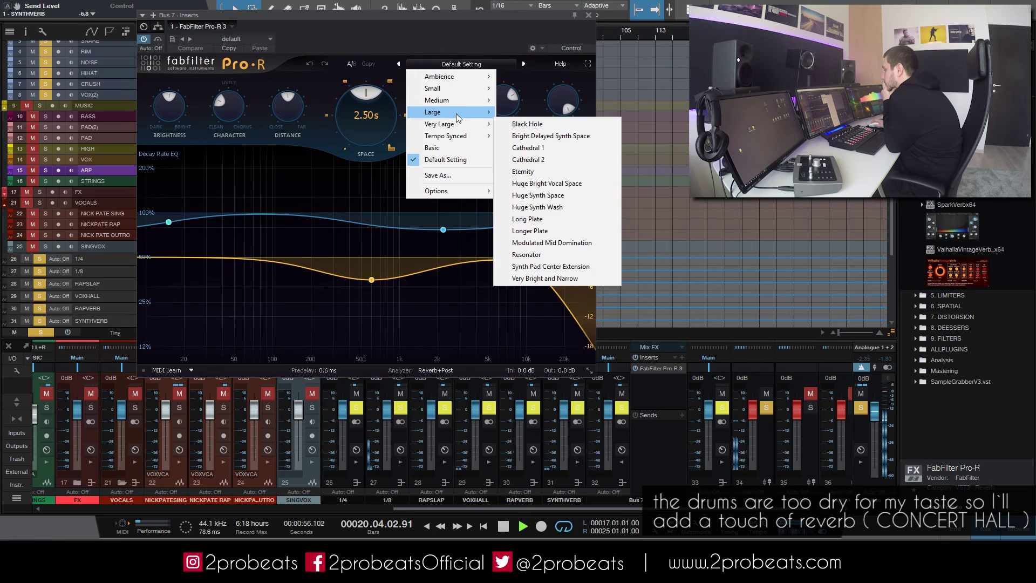
mouse_move(457, 118)
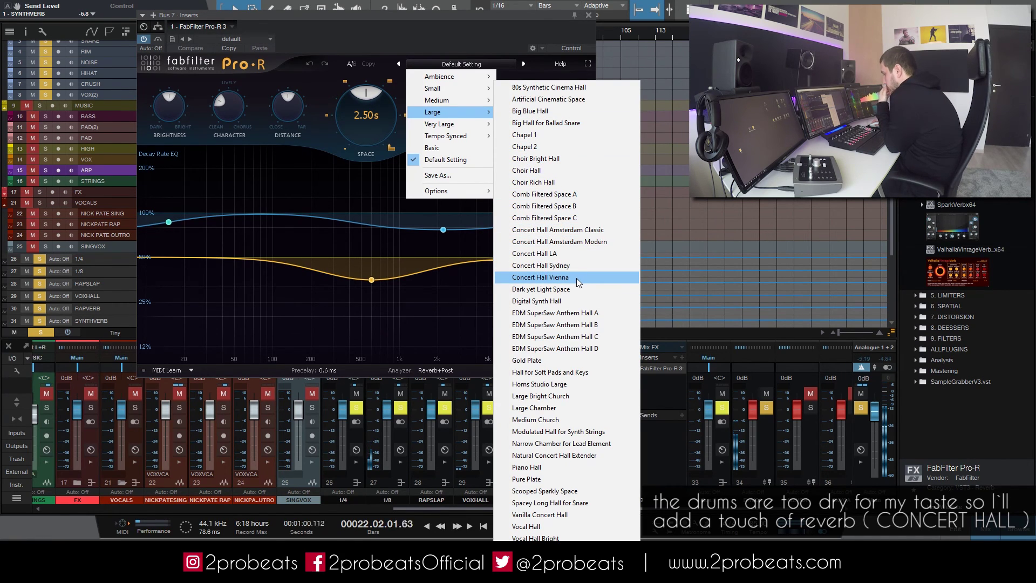
click(561, 516)
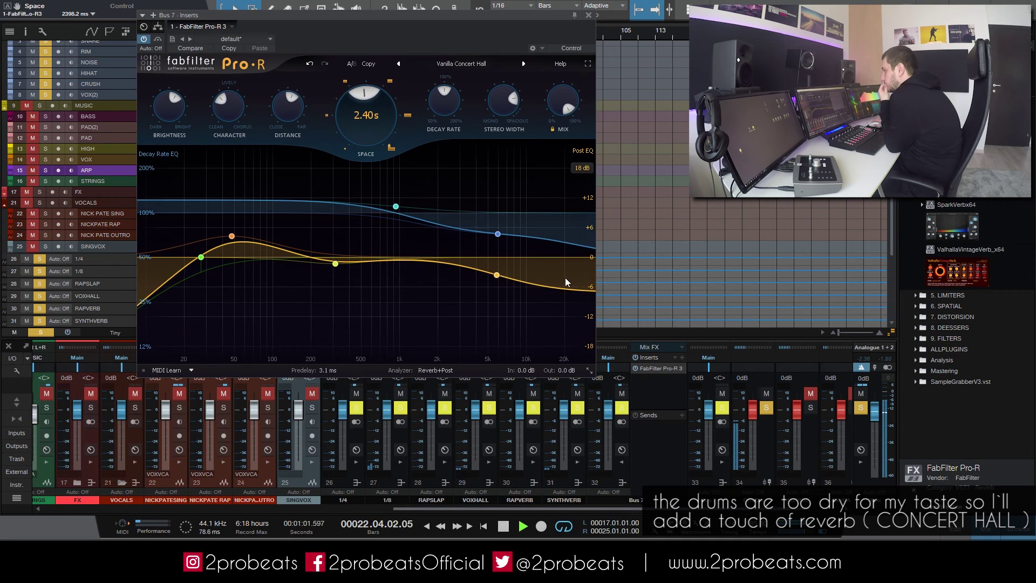
Close the Pro-R window, stop playback and rename Bus 7 as CONCERTHALL
click(588, 15)
key(space)
click(640, 501)
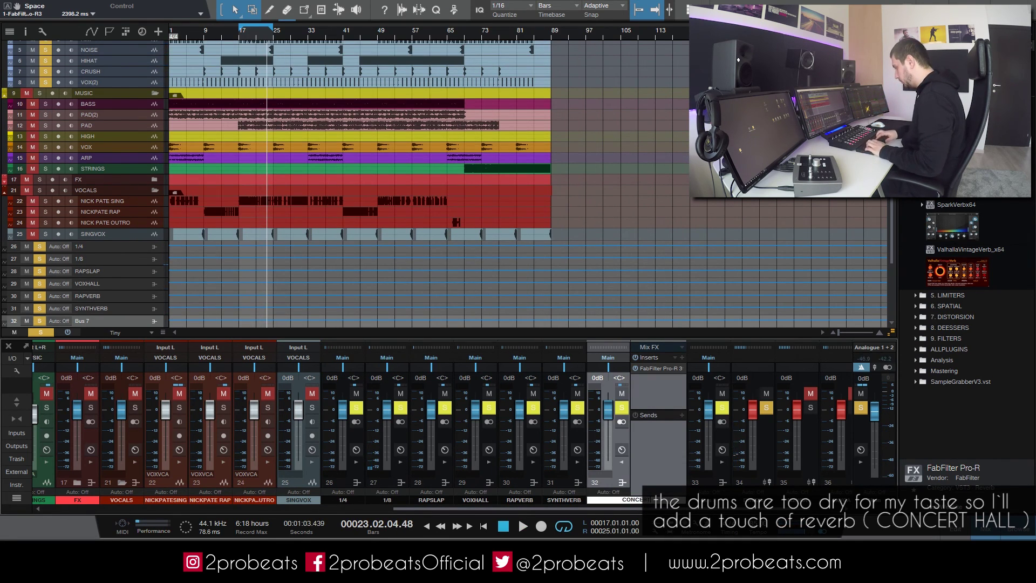
key(Return)
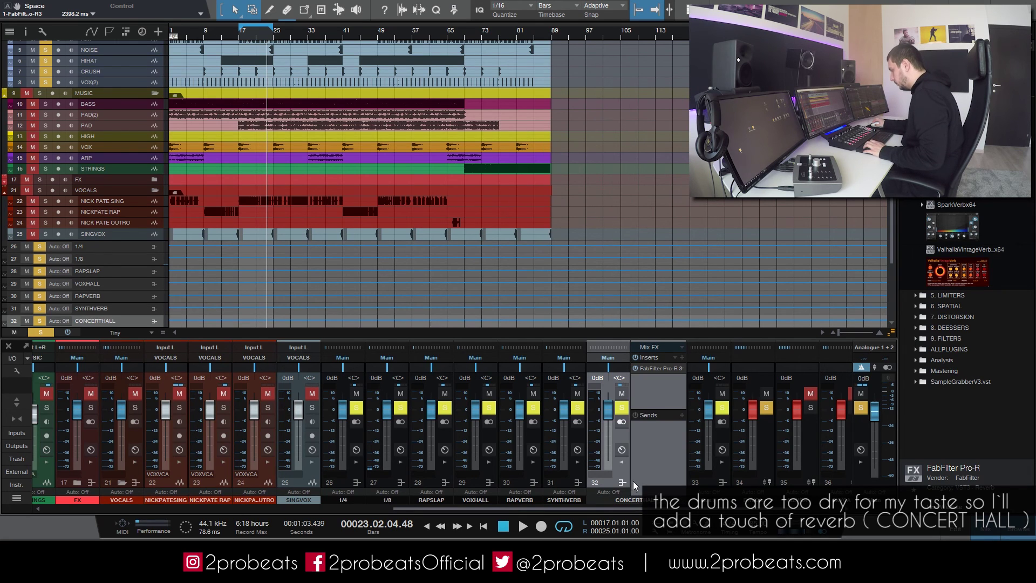
Add a send from the RIM track to CONCERTHALL, set its level to -17.3 during playback and collapse the strip
drag(540, 509, 302, 509)
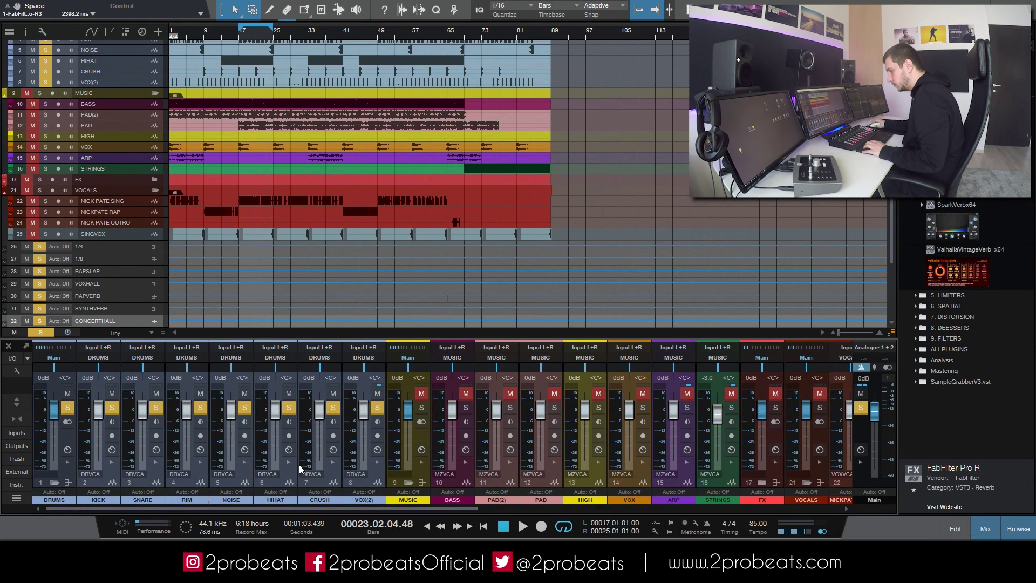
click(201, 463)
click(260, 409)
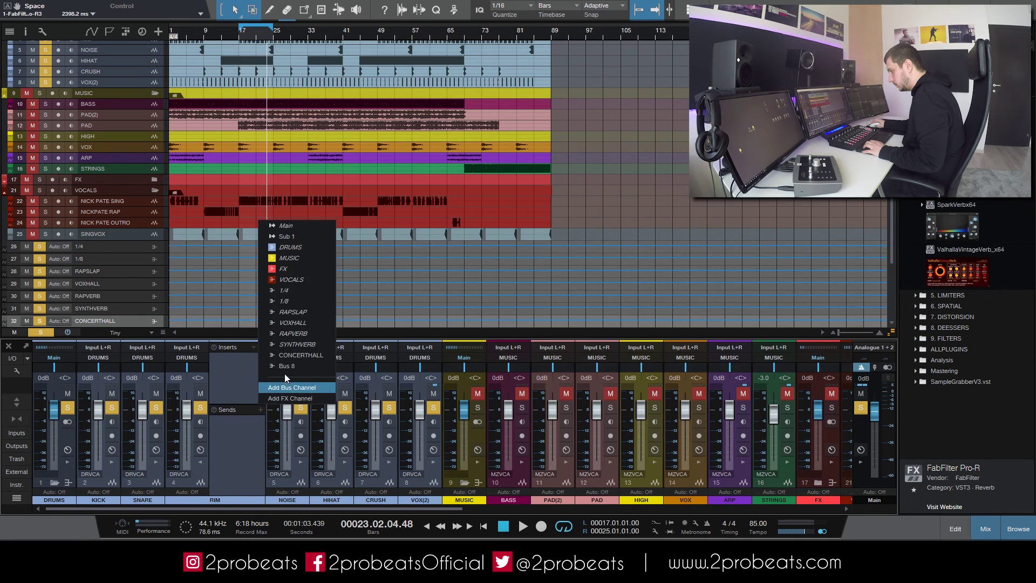
click(297, 355)
click(237, 34)
key(space)
drag(240, 433, 230, 469)
double_click(230, 470)
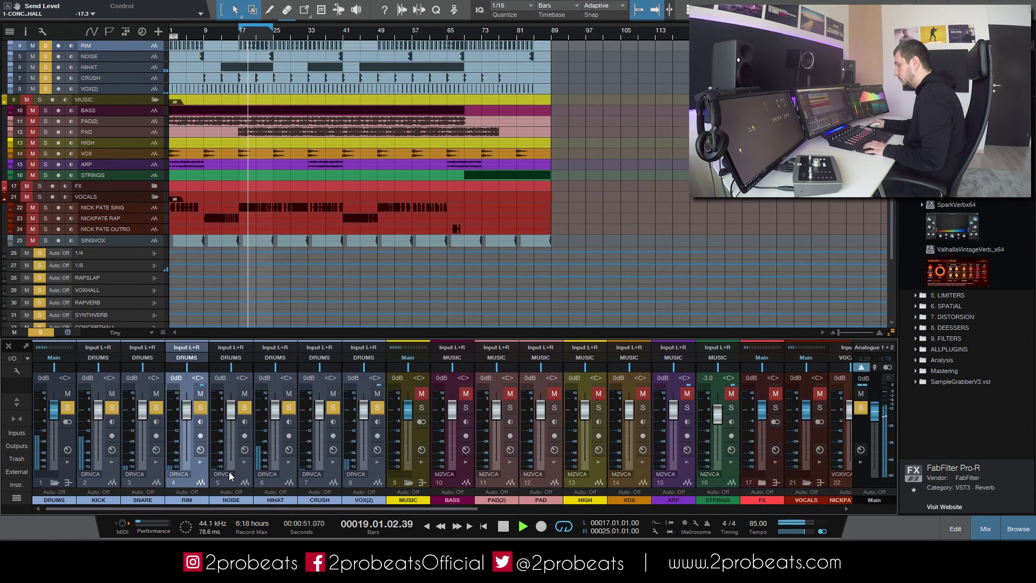
Add a send from the VOX(2) track to CONCERTHALL and set its level to -9.4
click(377, 463)
click(438, 424)
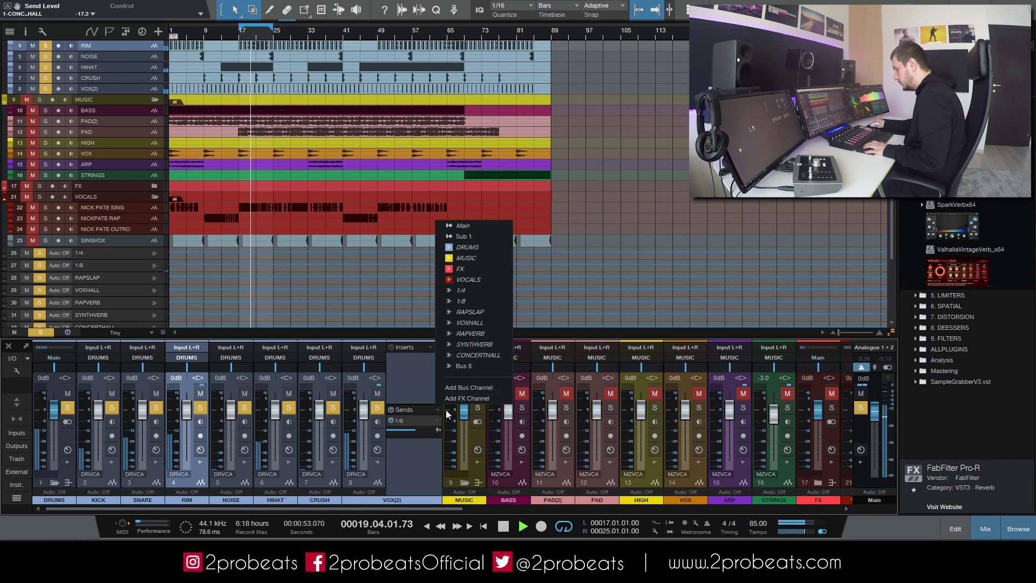
click(470, 367)
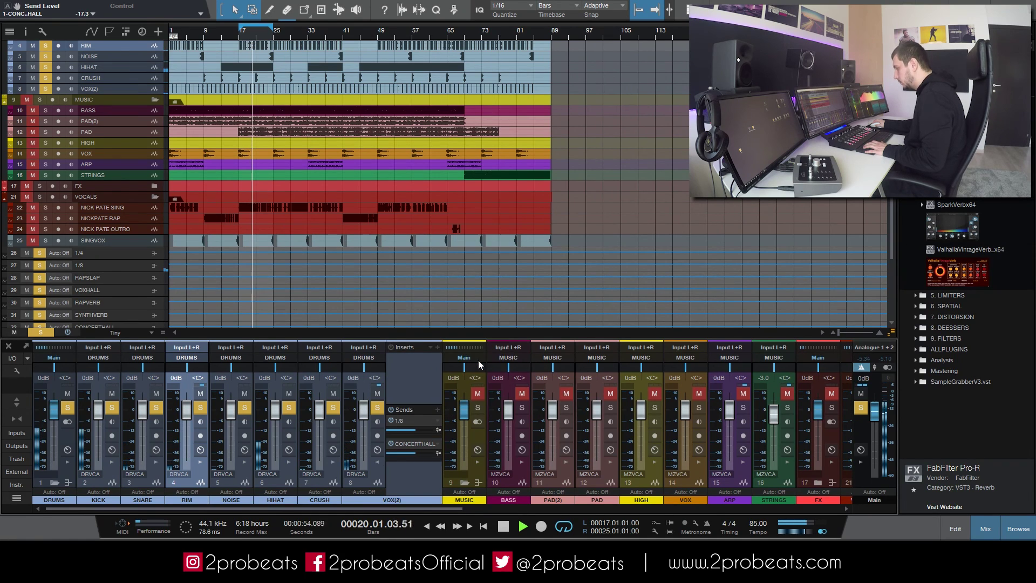
double_click(406, 470)
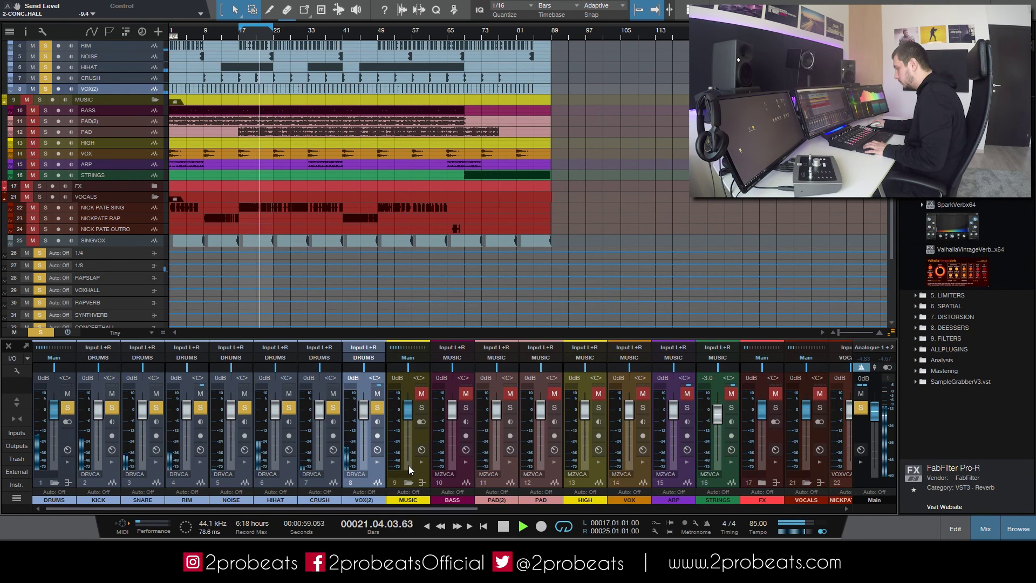
Set the VOX(2) track's 1/8 send level to -15.3 and collapse its channel strip
click(377, 463)
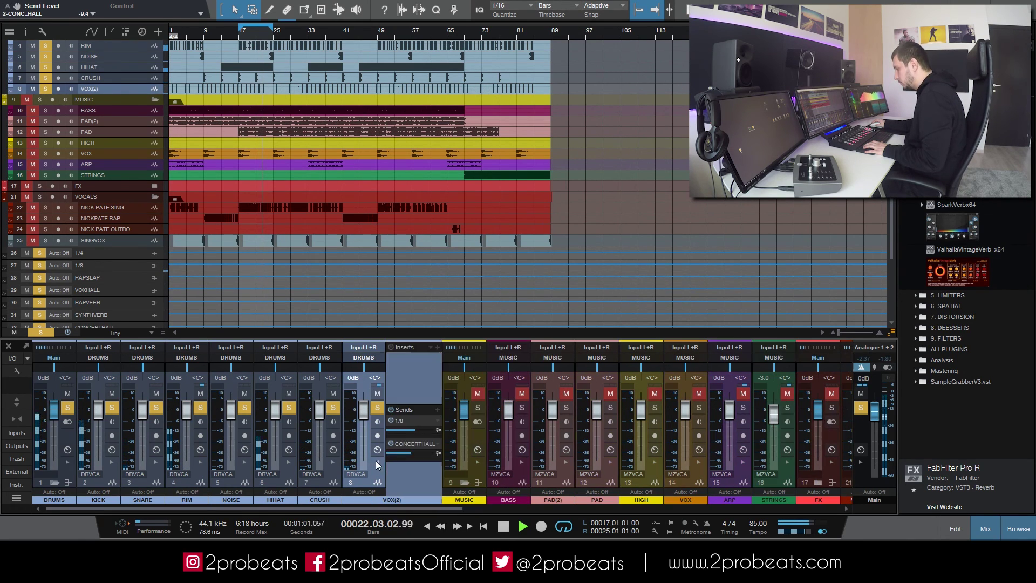
drag(412, 431, 408, 471)
click(377, 463)
Stop playback, clear all solos and play the full mix from the start
key(space)
click(861, 409)
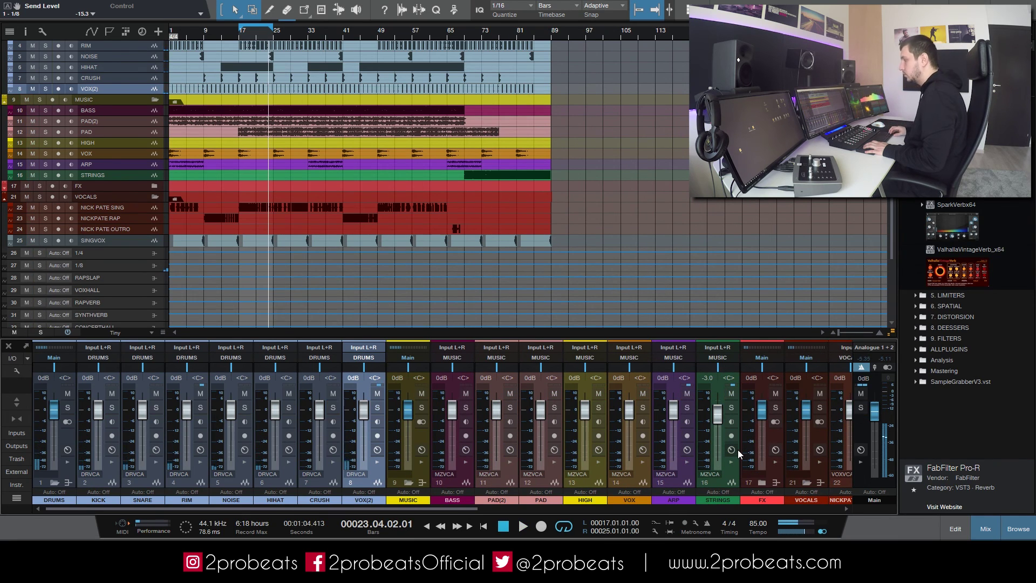
key(comma)
key(space)
Expand the FX folder and add a send from the RIMFX track to CONCERTHALL
drag(424, 508, 597, 514)
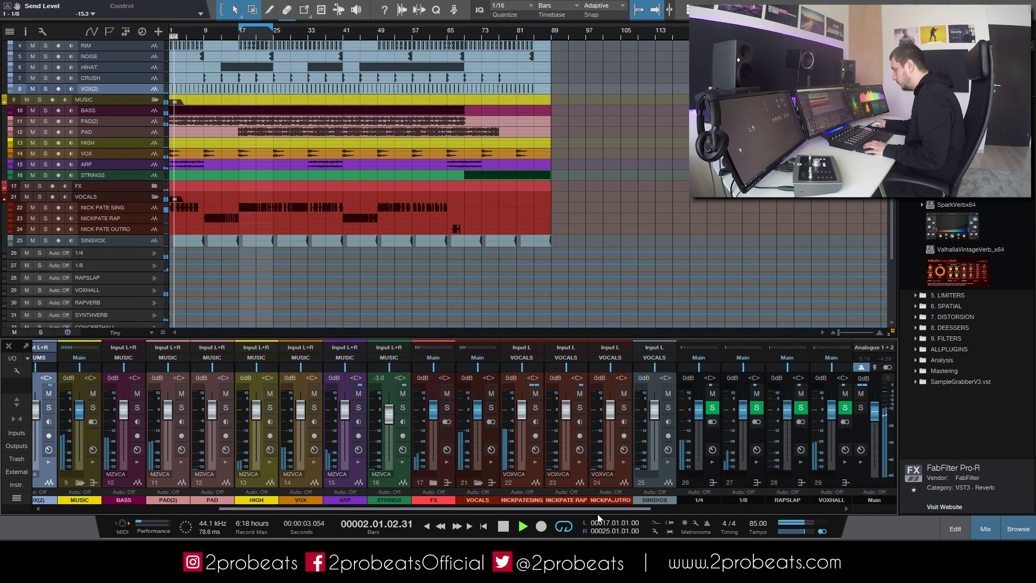
click(435, 482)
click(436, 482)
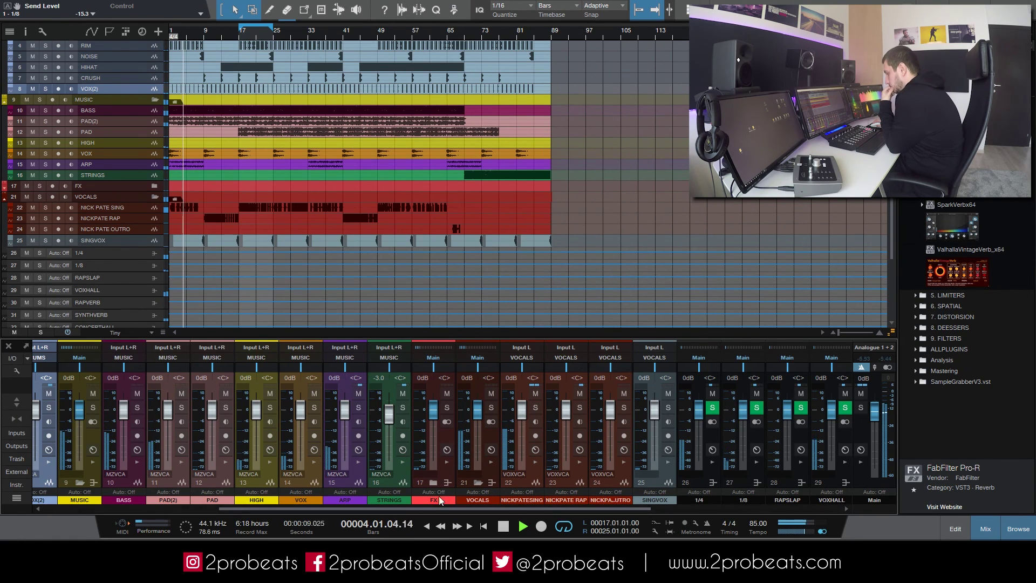
click(435, 482)
click(535, 462)
click(596, 415)
click(638, 366)
Solo RIMFX, set its CONCERTHALL send level to -13.2, then clear the solo and collapse the strip
click(535, 408)
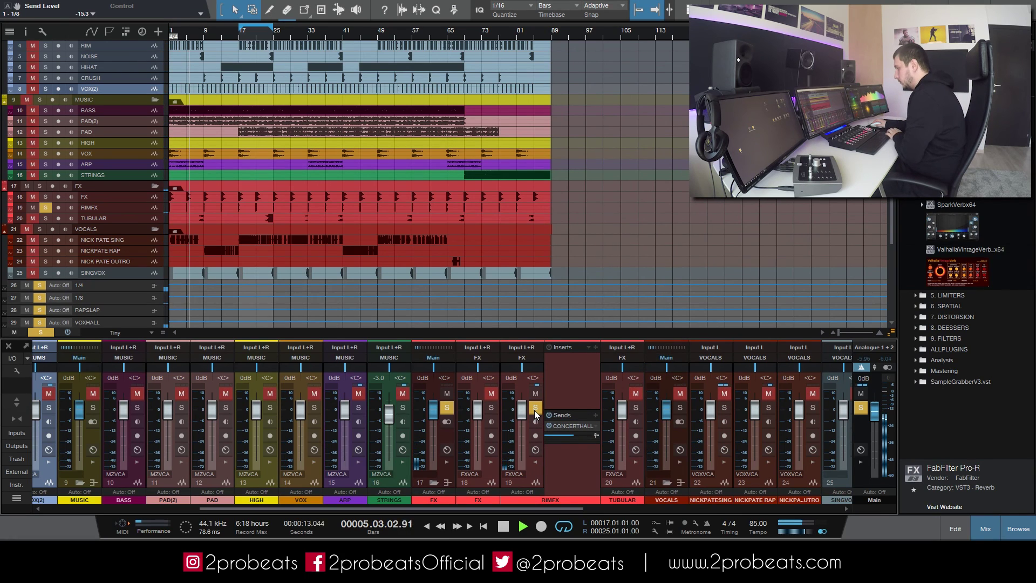
key(comma)
click(568, 437)
key(comma)
drag(558, 436, 558, 440)
click(536, 408)
double_click(559, 395)
Audition the full mix from the start, from bar 17 and through further sections up to bar 69
key(comma)
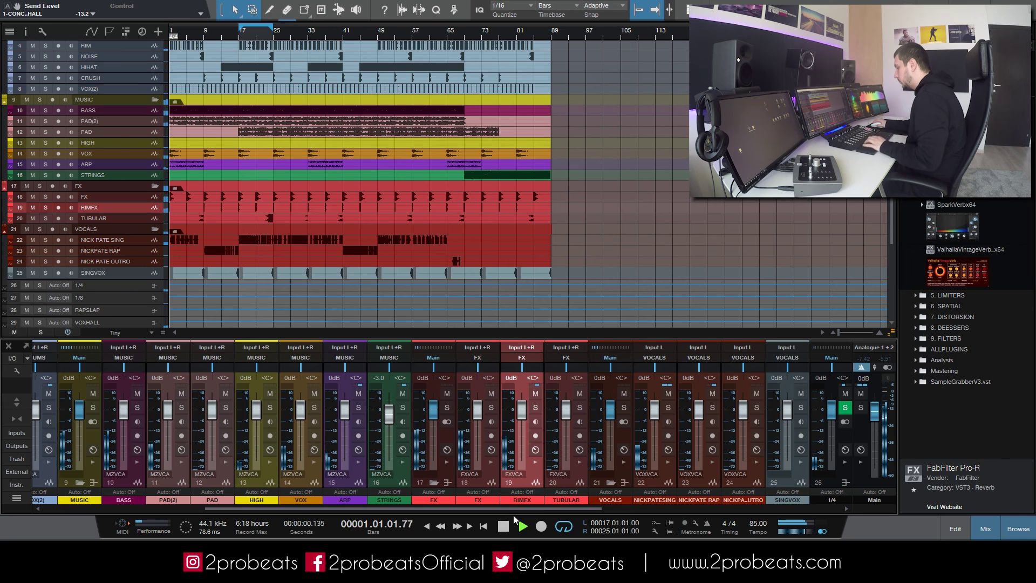
drag(519, 510, 736, 511)
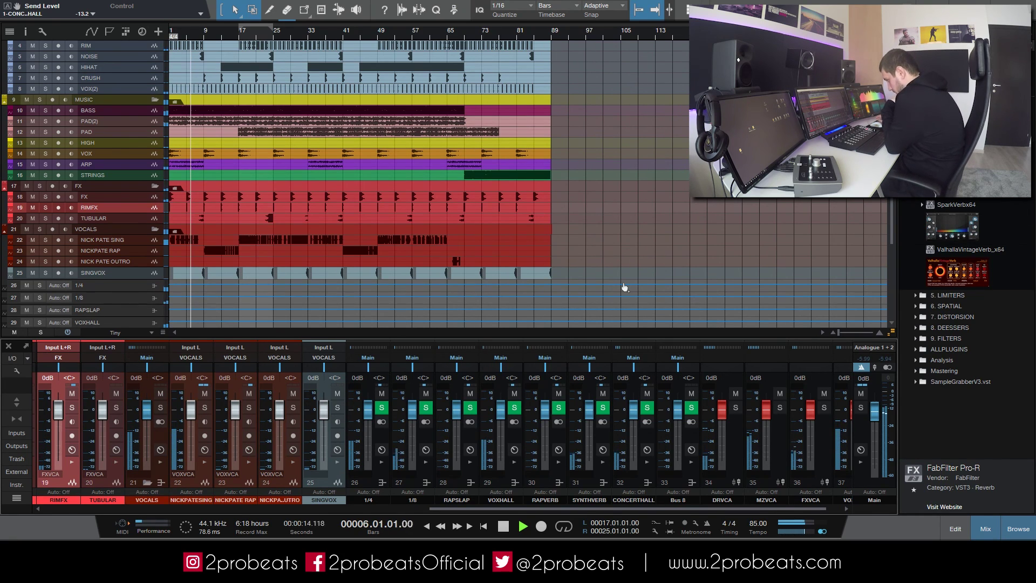
click(239, 36)
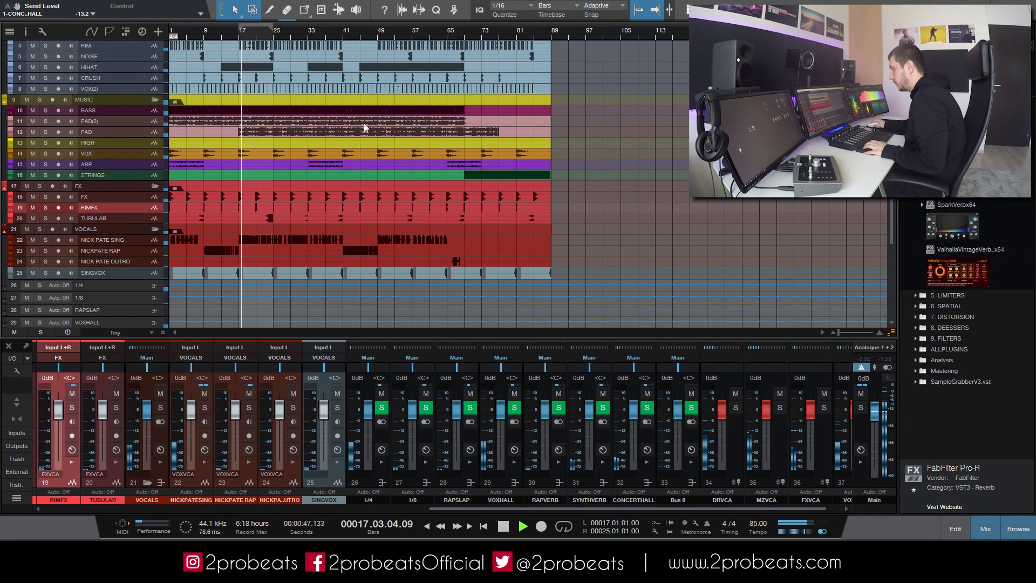
click(359, 33)
click(377, 34)
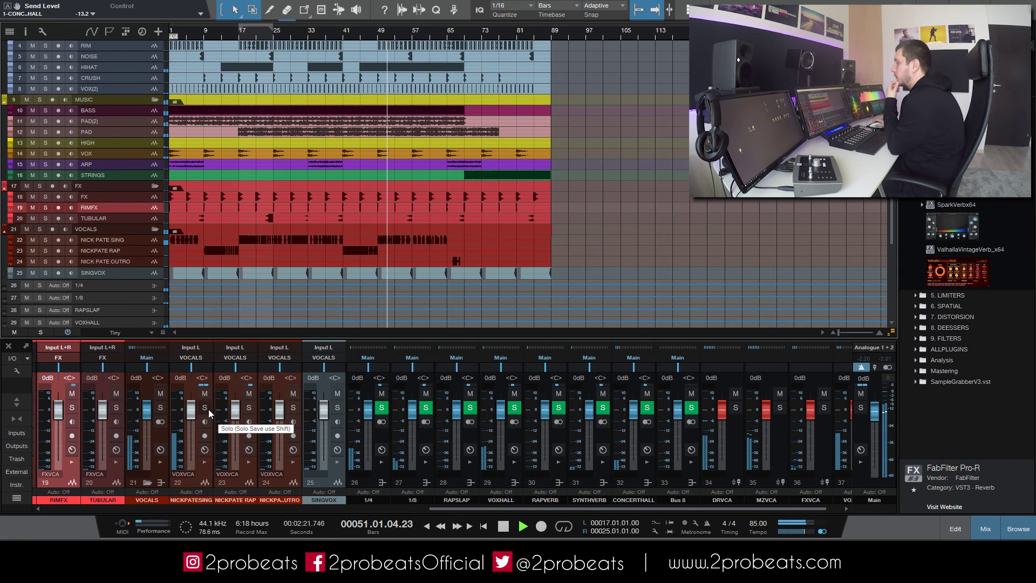
click(465, 36)
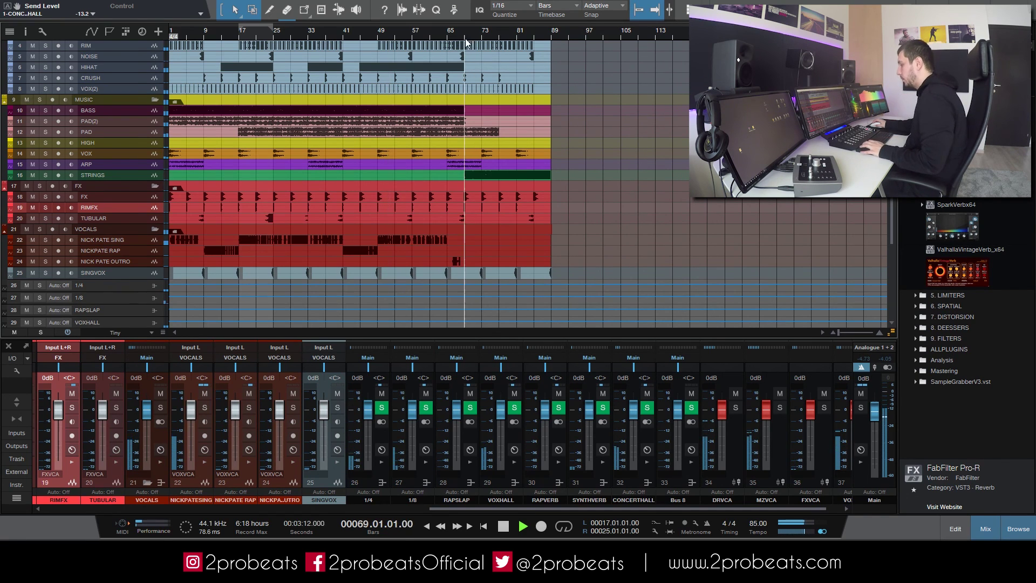
Add a send from the STRINGS track to CONCERTHALL and set its level to -7.0 while soloed, then clear the solo
drag(468, 510, 229, 512)
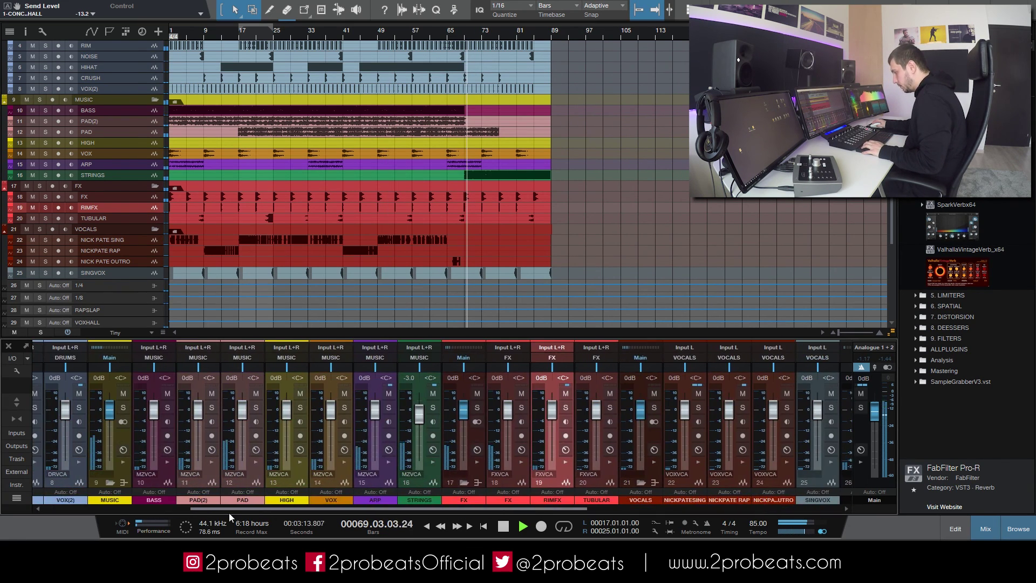
click(433, 462)
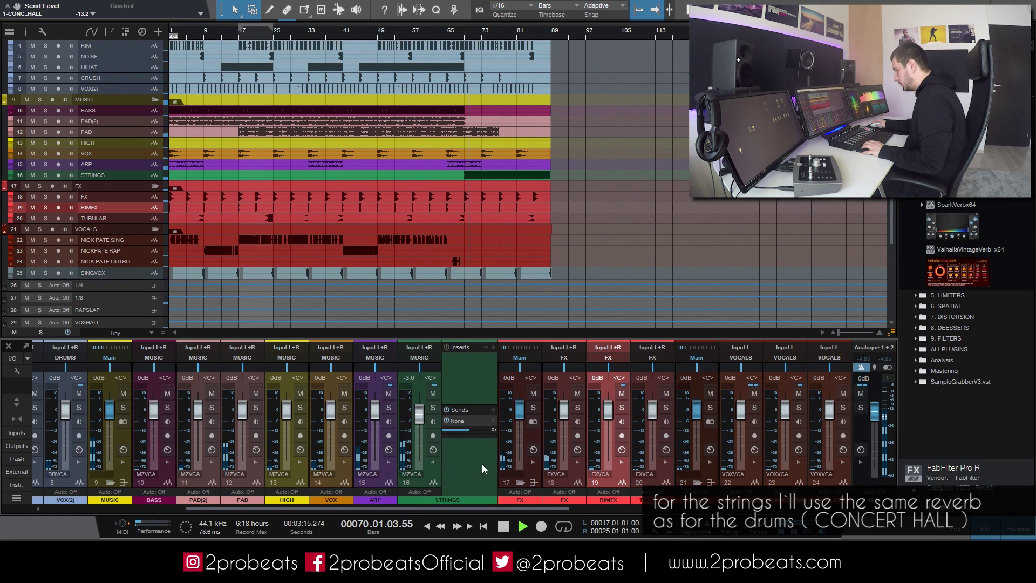
click(492, 420)
click(547, 357)
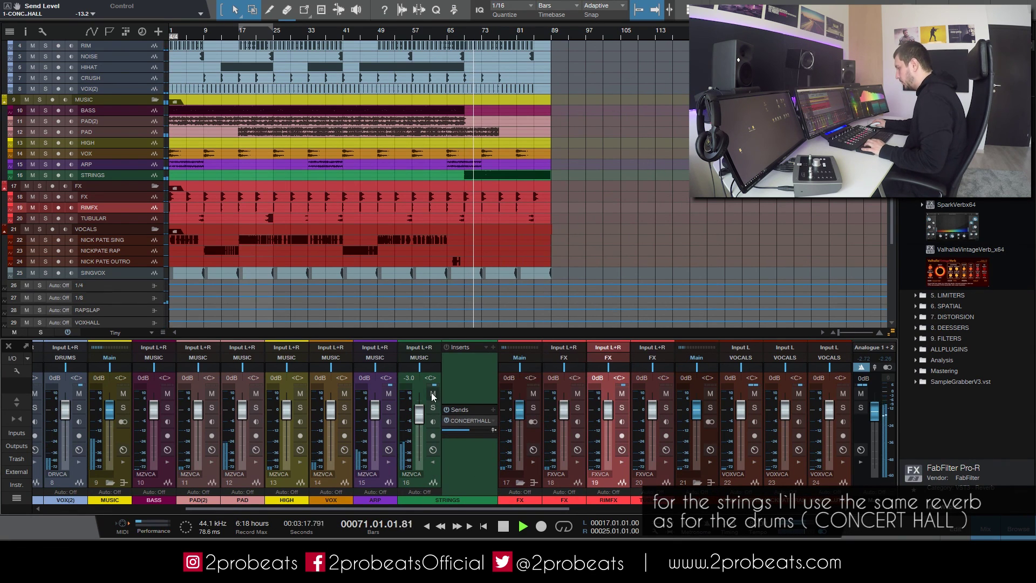
click(433, 407)
mouse_move(472, 433)
mouse_down()
mouse_move(481, 381)
mouse_move(478, 427)
mouse_up()
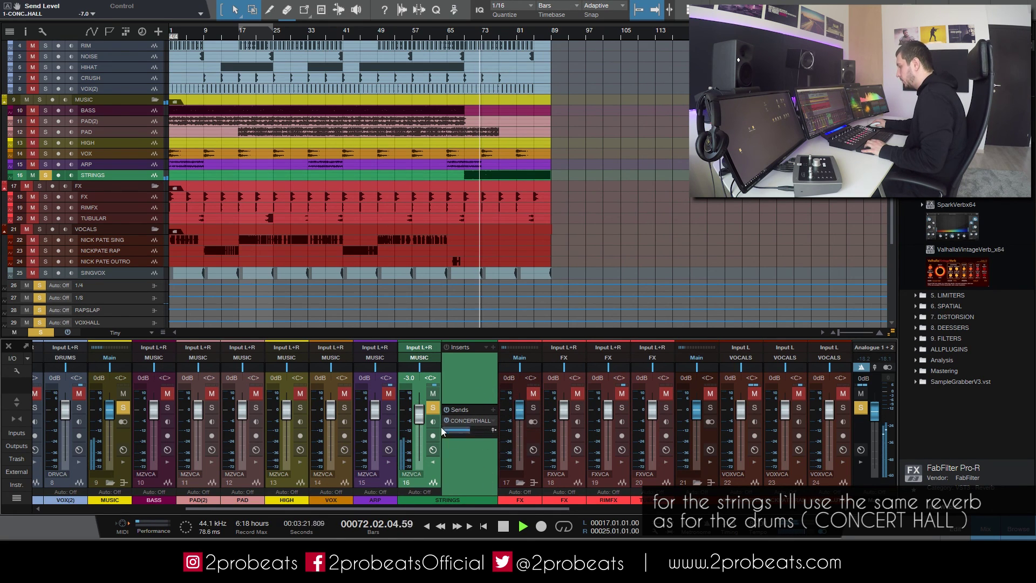
click(433, 408)
double_click(459, 454)
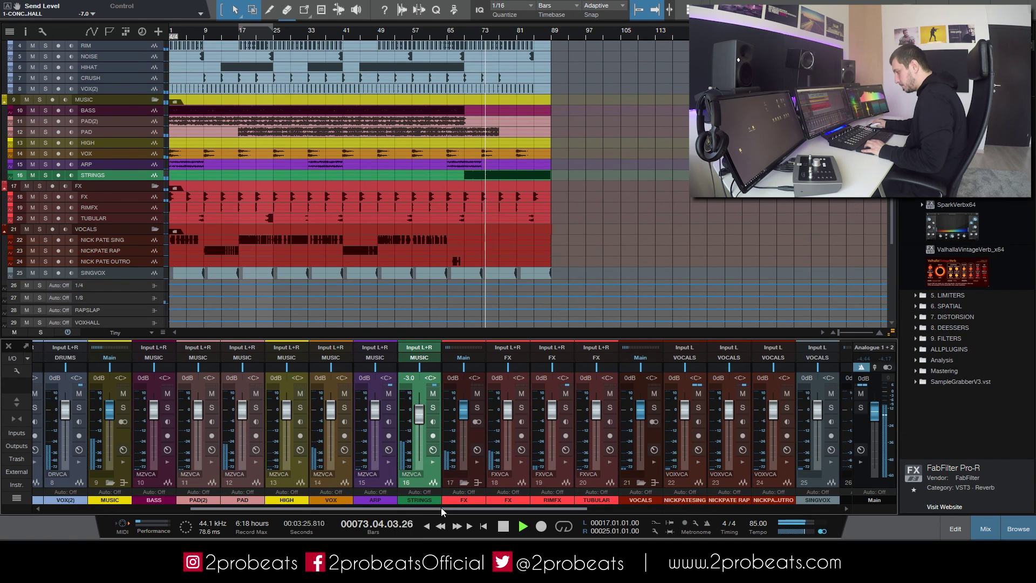
Add a send from the SNARE track to CONCERTHALL and set its level to -13.3 while soloed, then clear the solo
drag(442, 507, 163, 511)
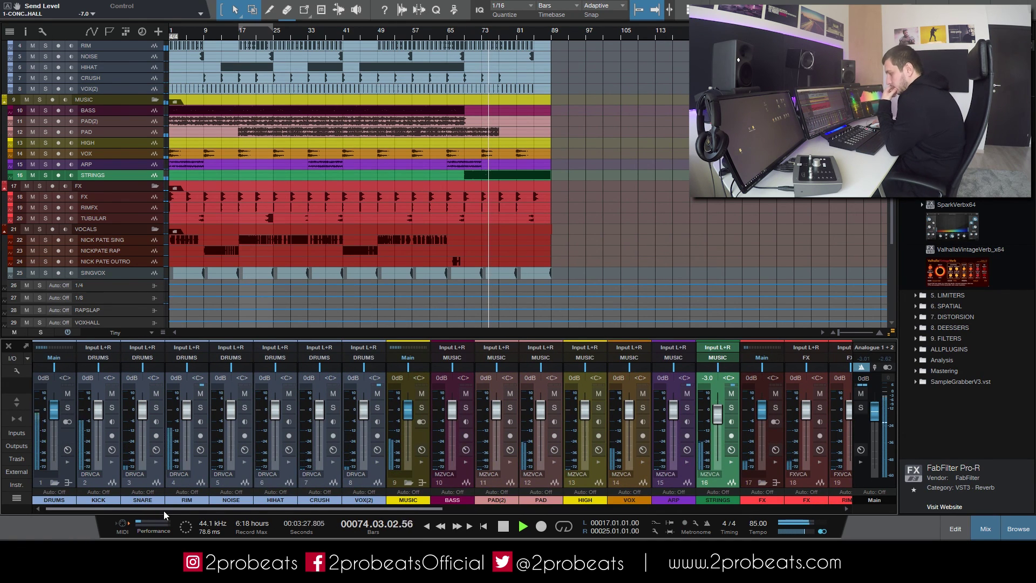
click(156, 464)
click(216, 409)
click(254, 355)
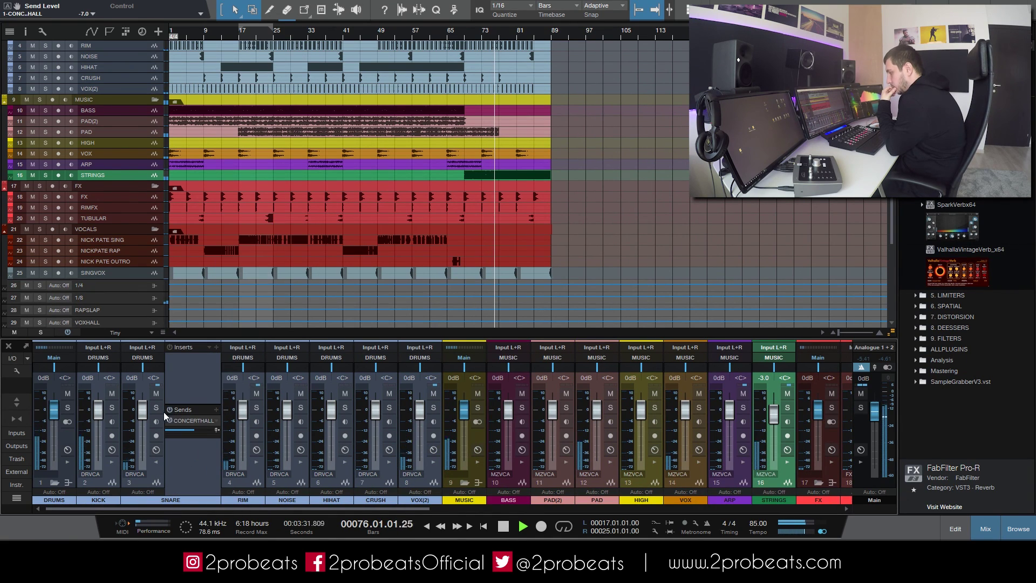
click(156, 407)
drag(193, 430, 187, 442)
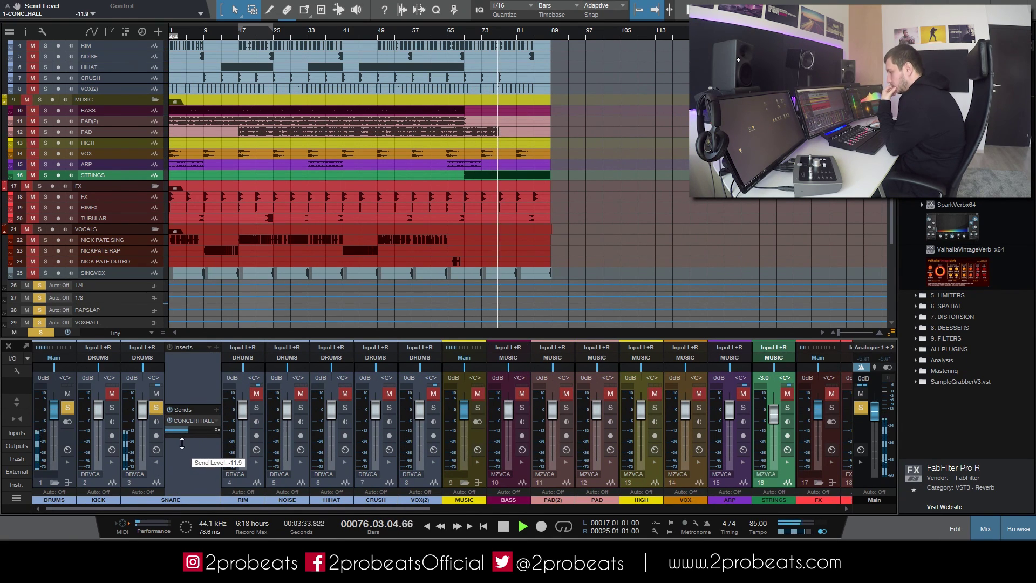
click(156, 408)
click(189, 468)
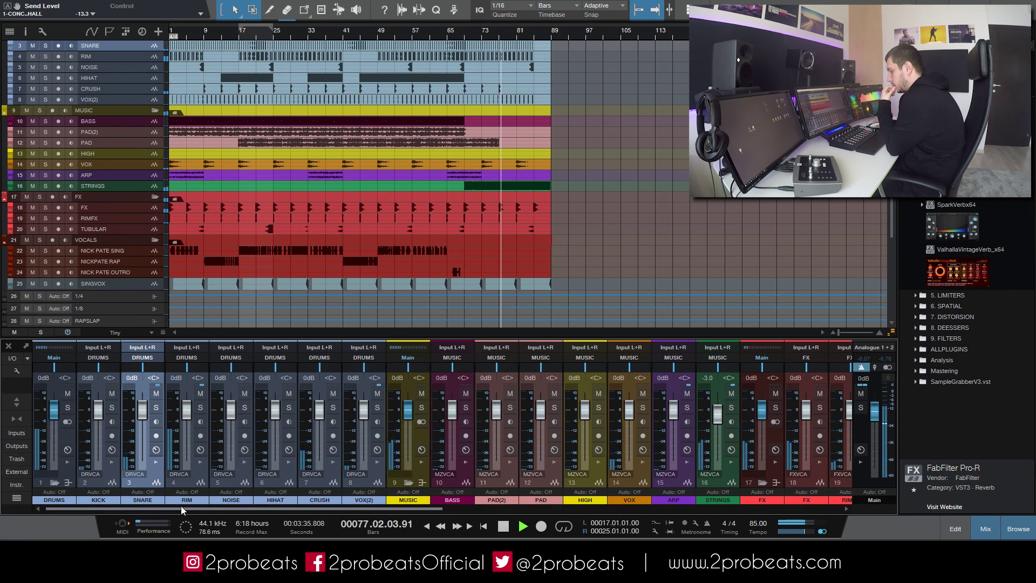
Add sends from the SINGVOX track to VOXHALL and 1/4, and set the 1/4 send level to -9.4
drag(190, 510, 610, 515)
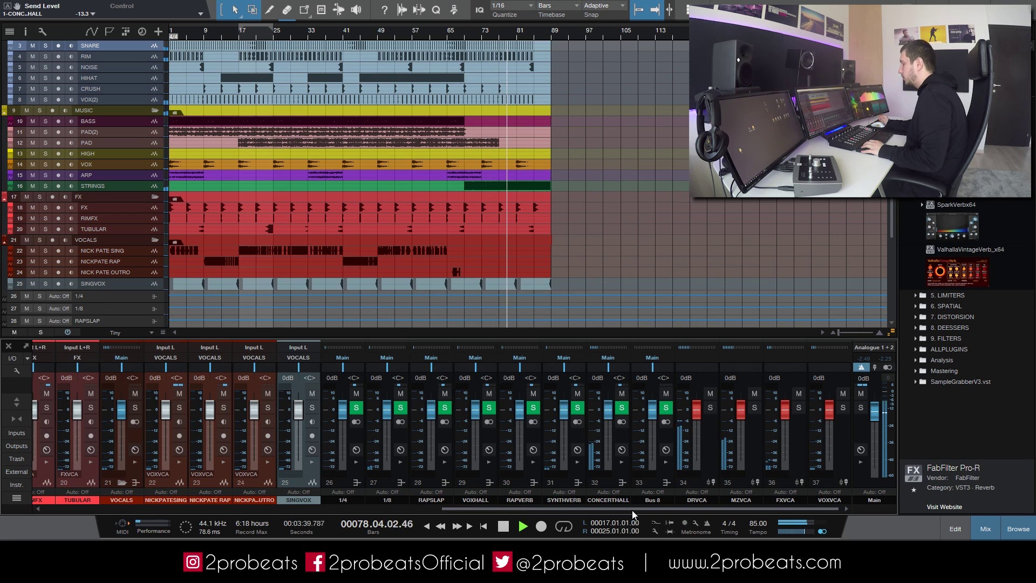
click(669, 438)
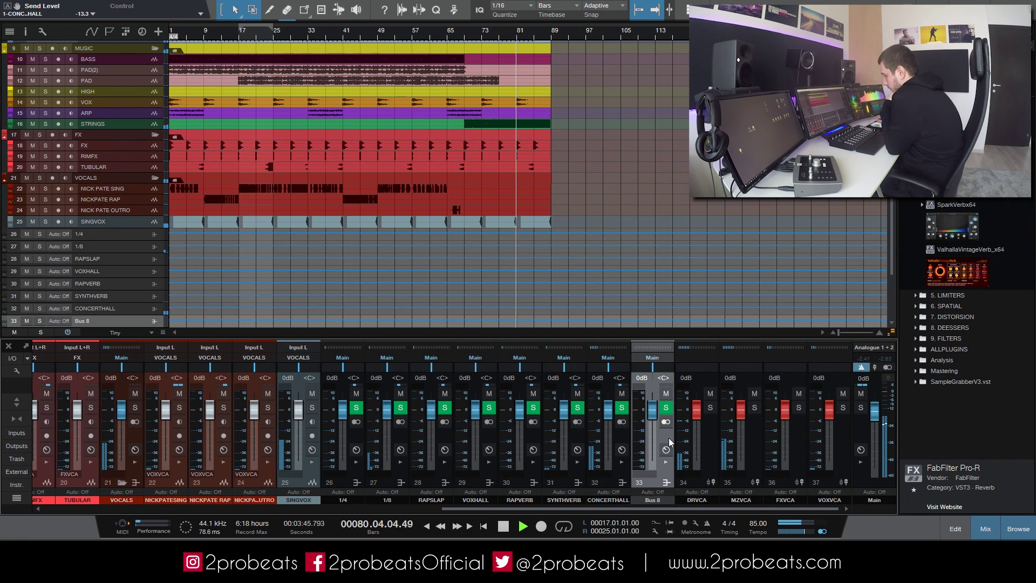
click(312, 462)
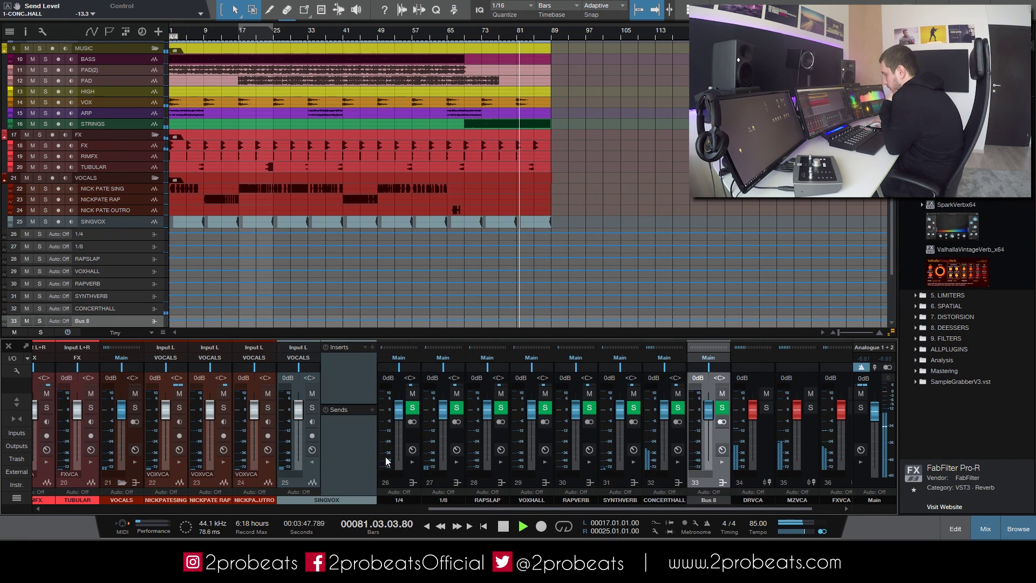
click(371, 410)
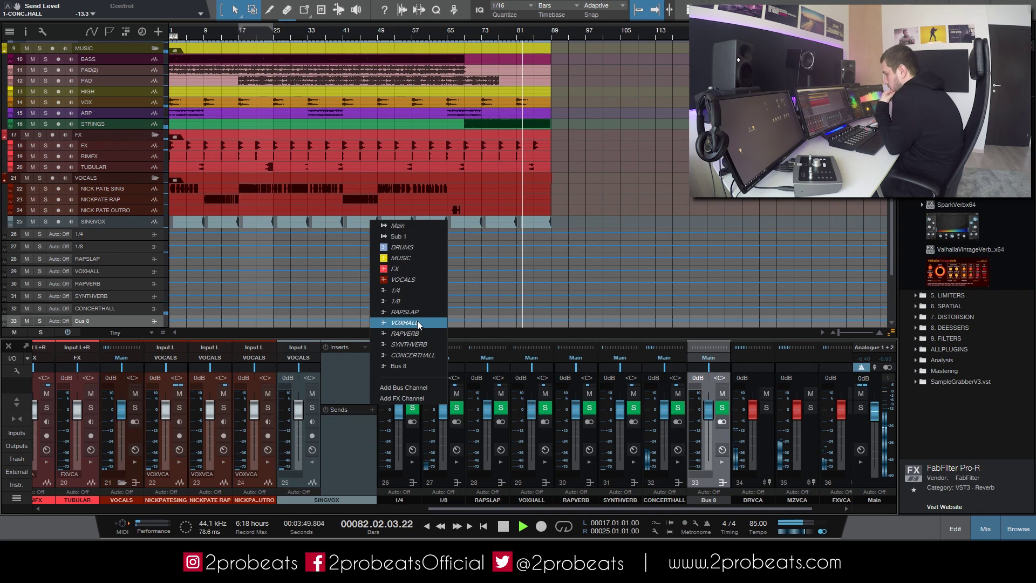
click(417, 321)
click(371, 411)
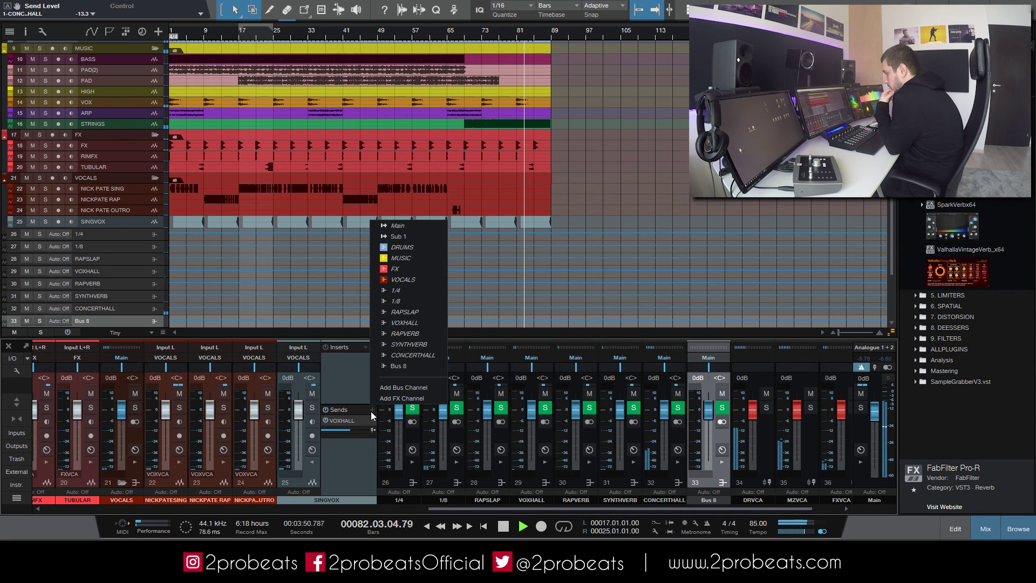
click(413, 292)
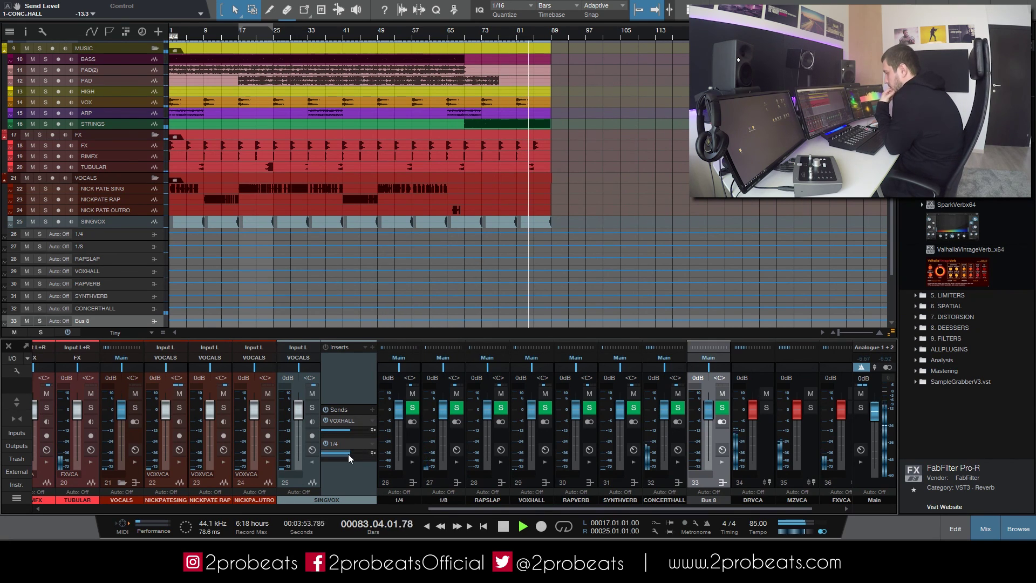
drag(345, 453, 342, 463)
double_click(352, 484)
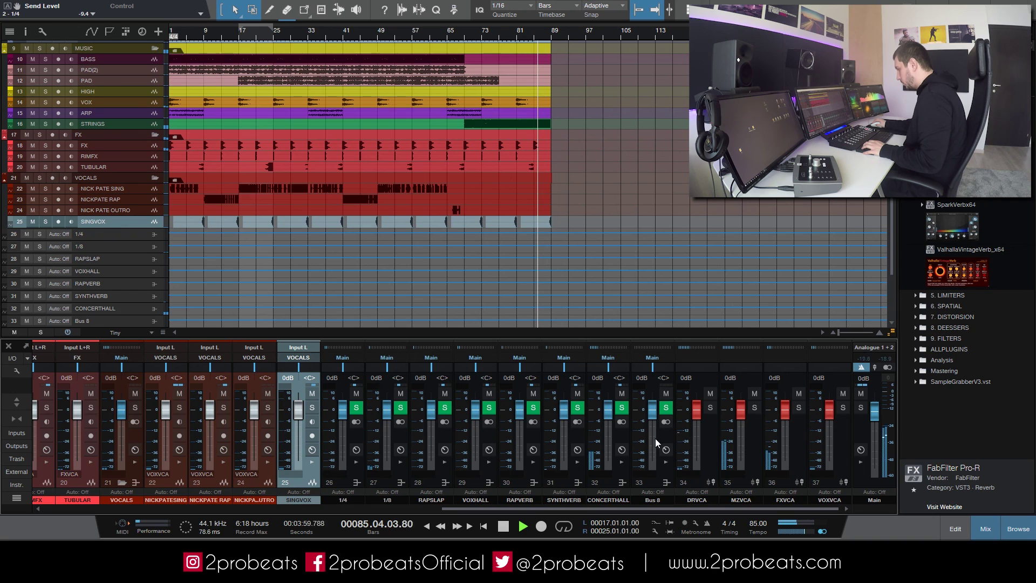
Rename Bus 8 as SENDS and route the outputs of all effect buses from 1/4 through CONCERTHALL to it
double_click(657, 500)
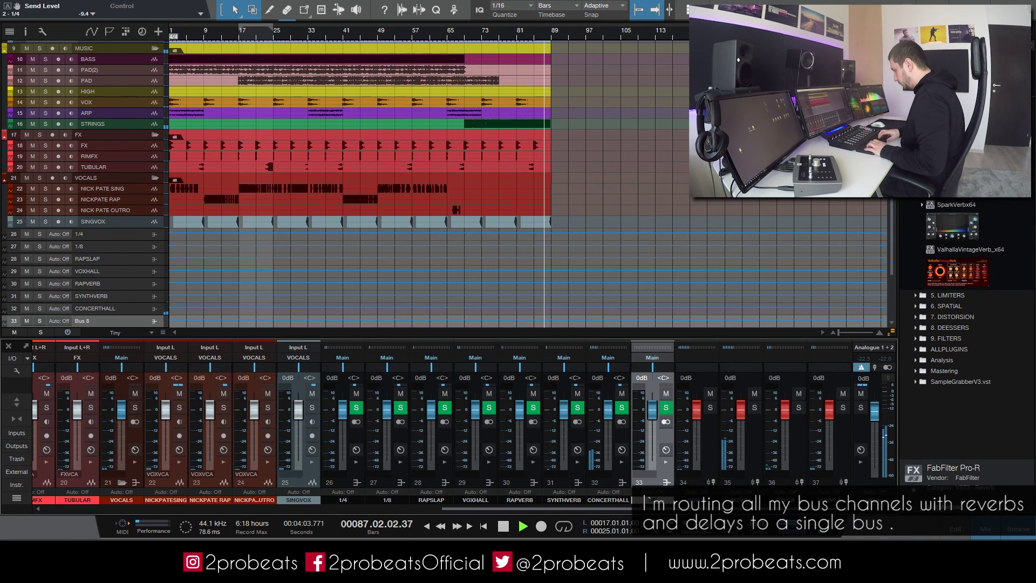
click(627, 476)
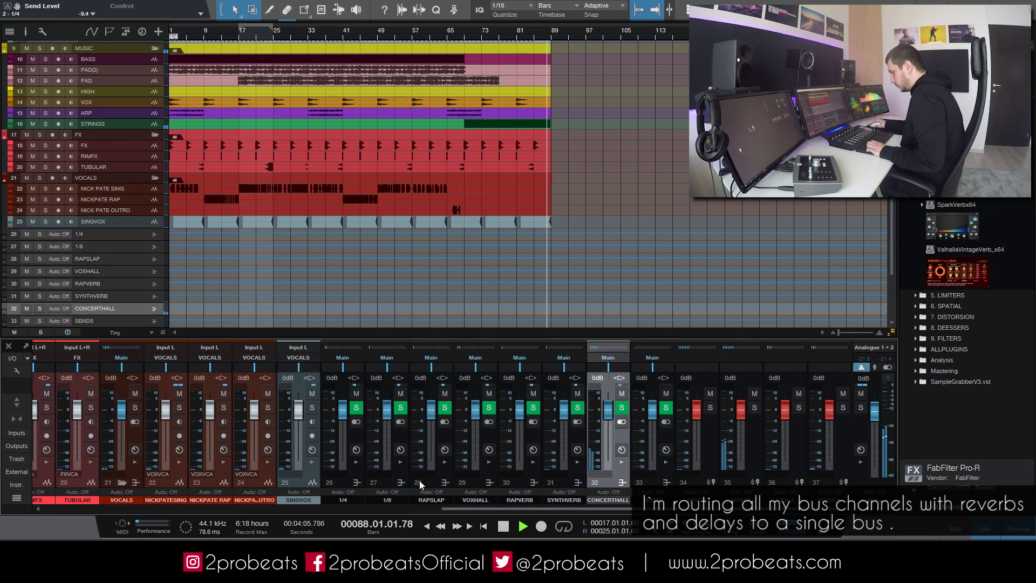
shift+click(347, 472)
click(346, 358)
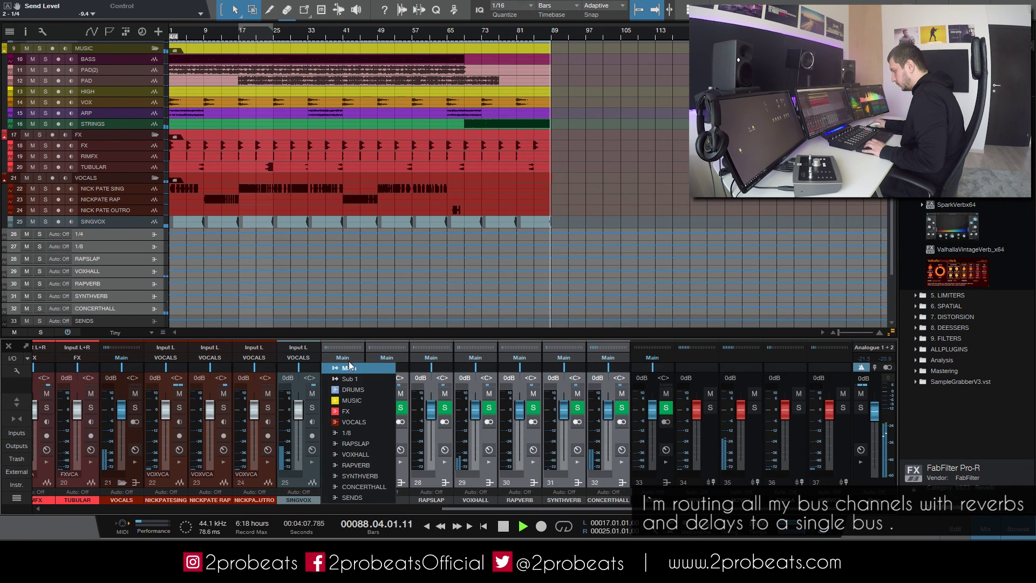
click(366, 496)
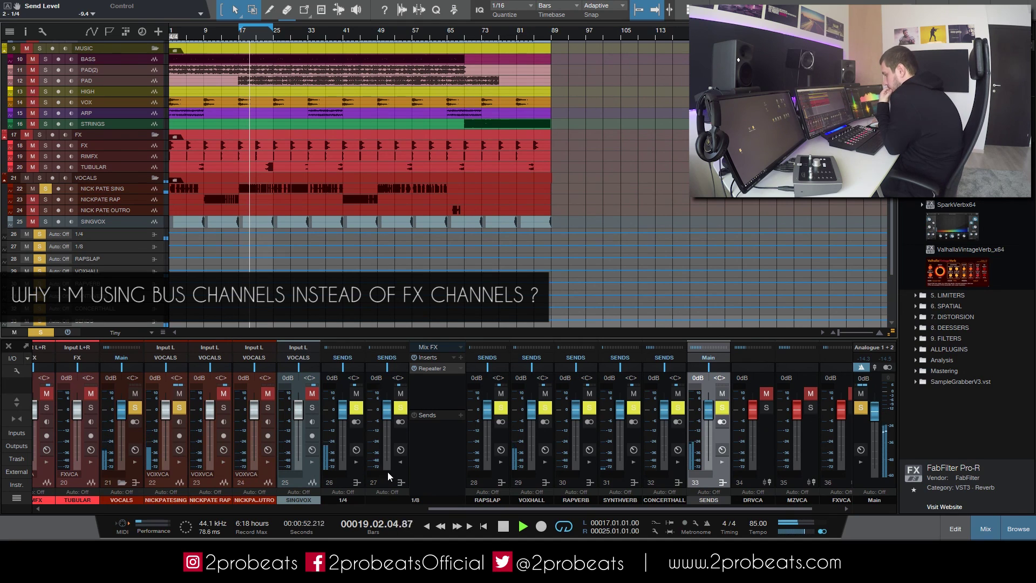
Add a send from the 1/4 delay bus to VOXHALL, set its level to -13.9 and stop playback
click(355, 462)
double_click(455, 463)
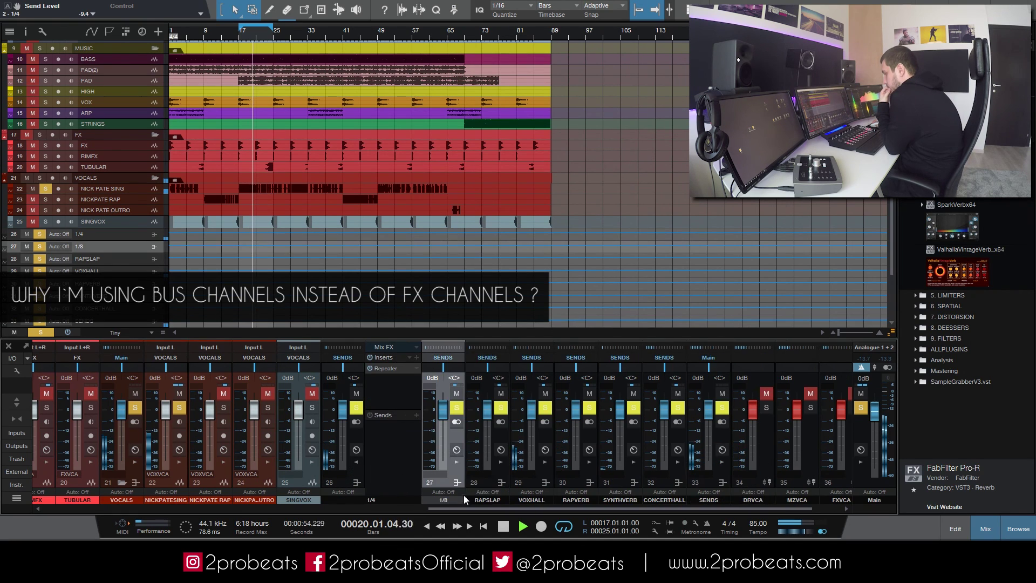
click(546, 462)
click(417, 415)
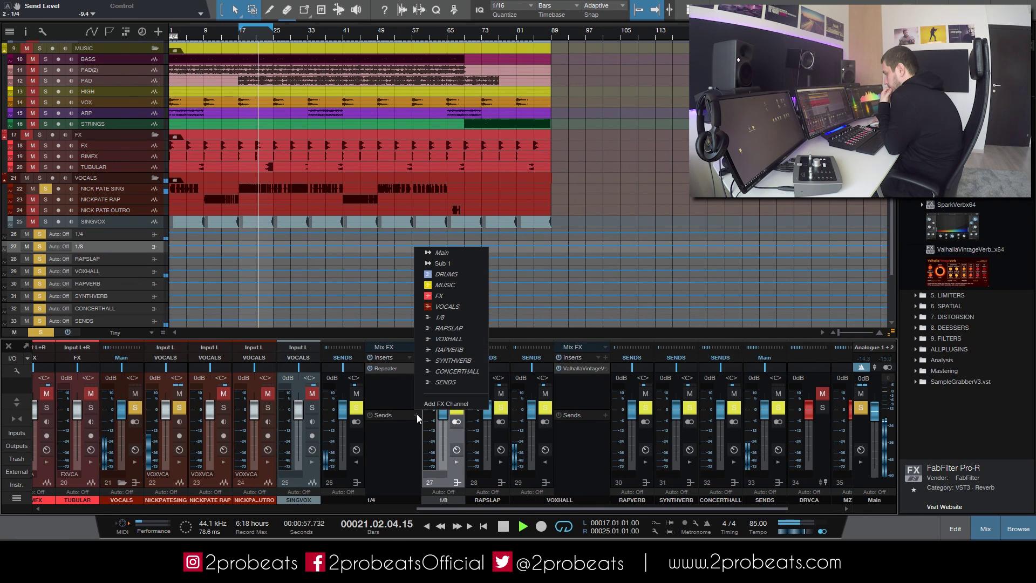
click(462, 339)
drag(399, 434, 390, 473)
key(space)
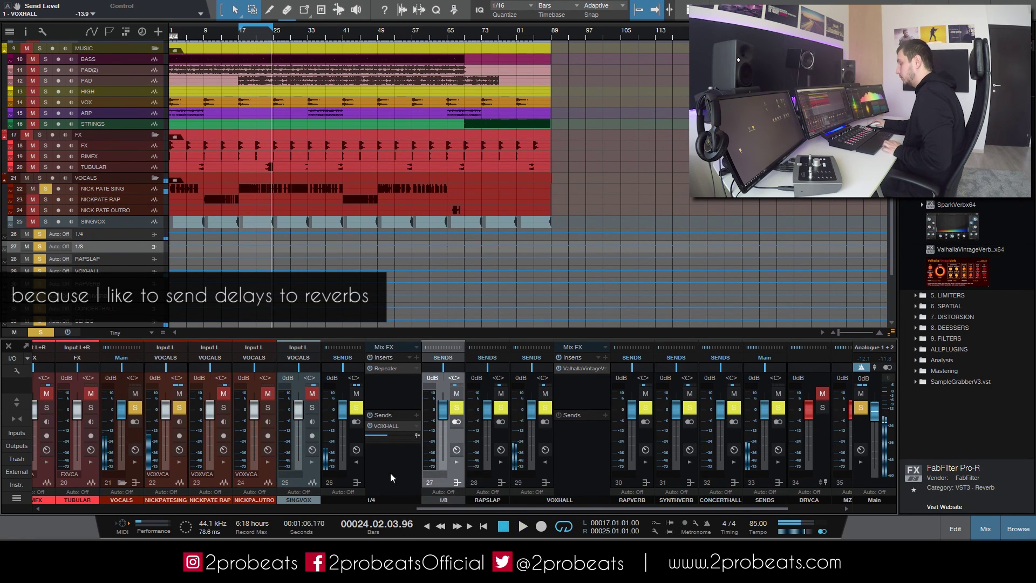
Add an FX channel to inspect which rack sections it offers, and remove it again
click(390, 473)
right_click(391, 474)
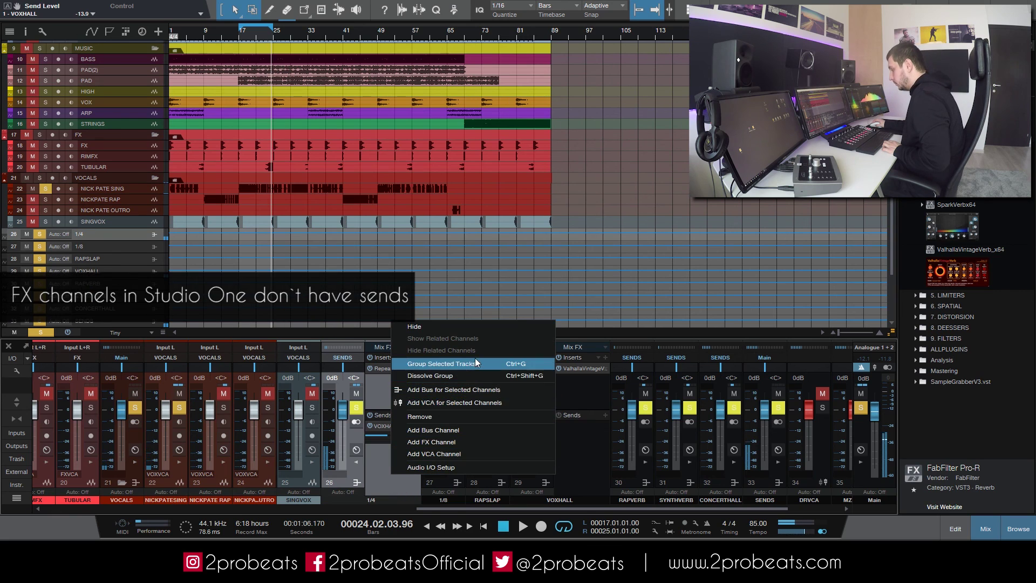
click(447, 444)
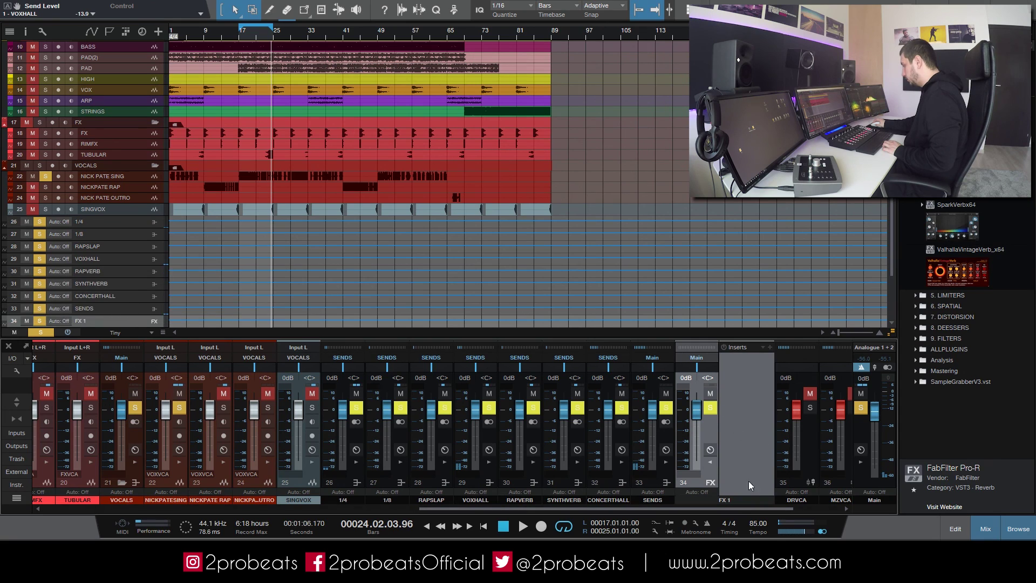
right_click(752, 428)
click(776, 468)
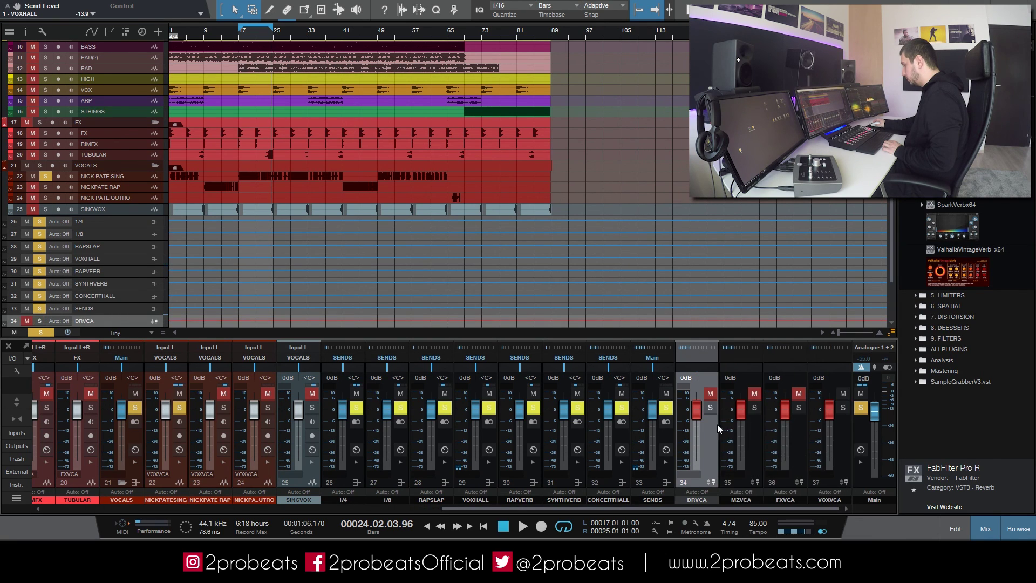
Clear all solos, resume playback and set the 1/4 bus's VOXHALL send level to -18.3
click(861, 409)
key(space)
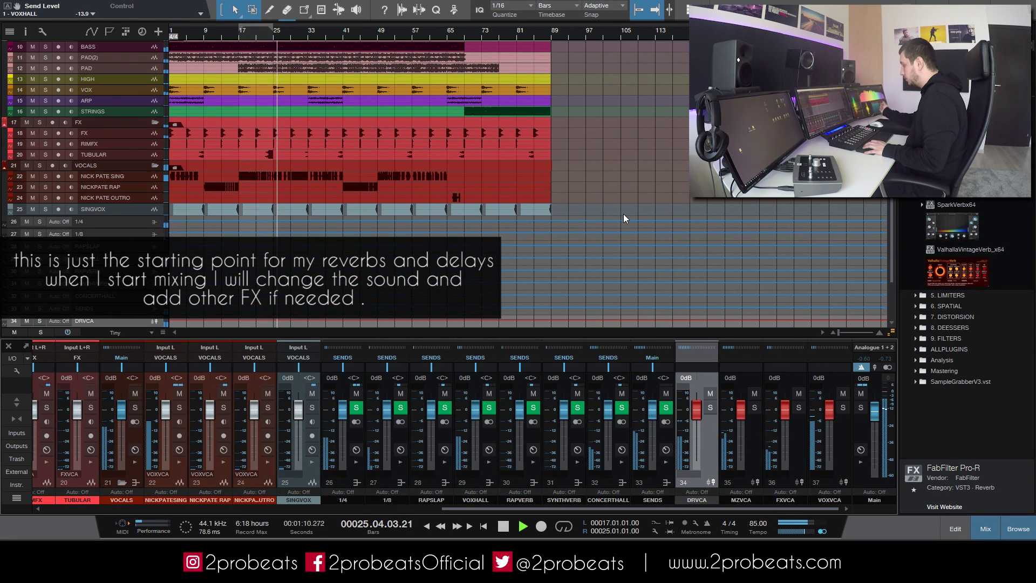
click(356, 460)
drag(377, 436, 378, 437)
double_click(386, 468)
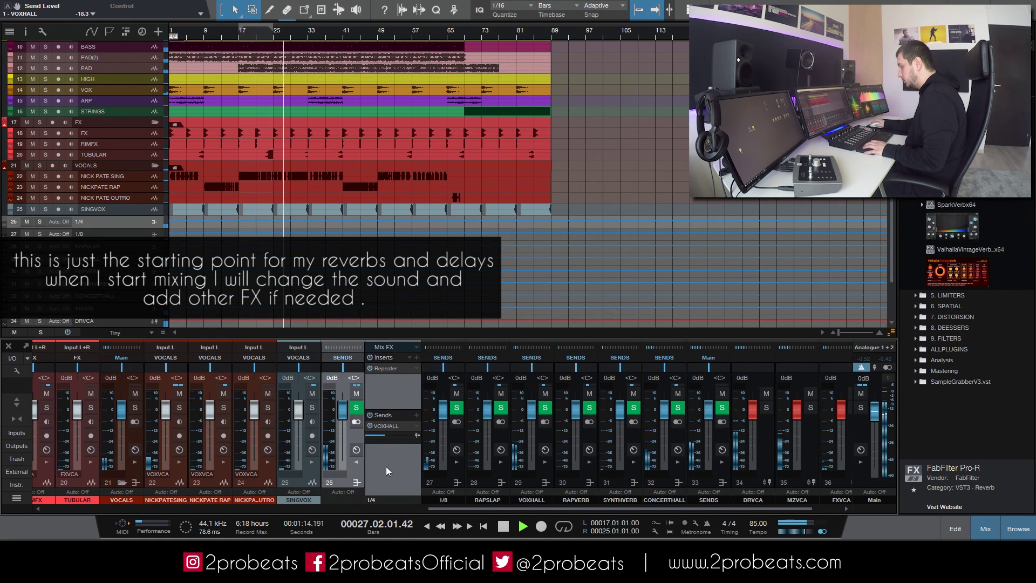
Add a send from the 1/8 delay bus to CONCERTHALL and set its level to -16.8
click(401, 463)
click(432, 454)
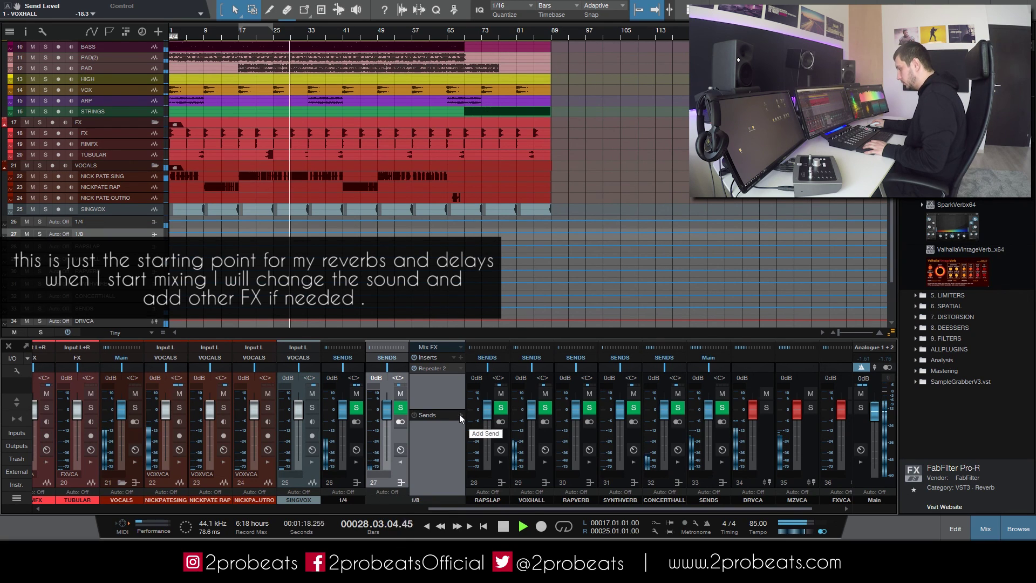
click(406, 409)
click(406, 409)
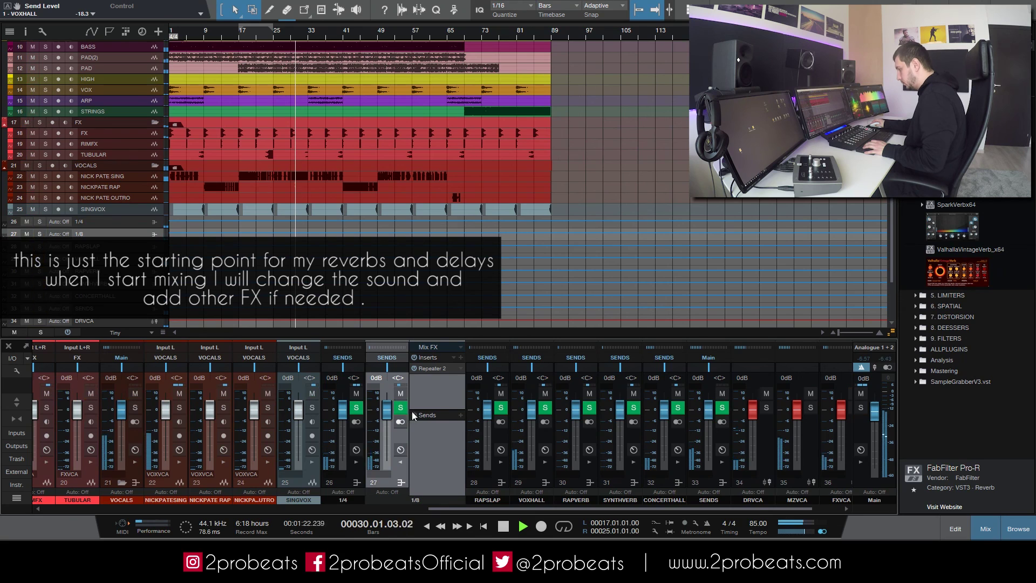
click(461, 416)
click(494, 372)
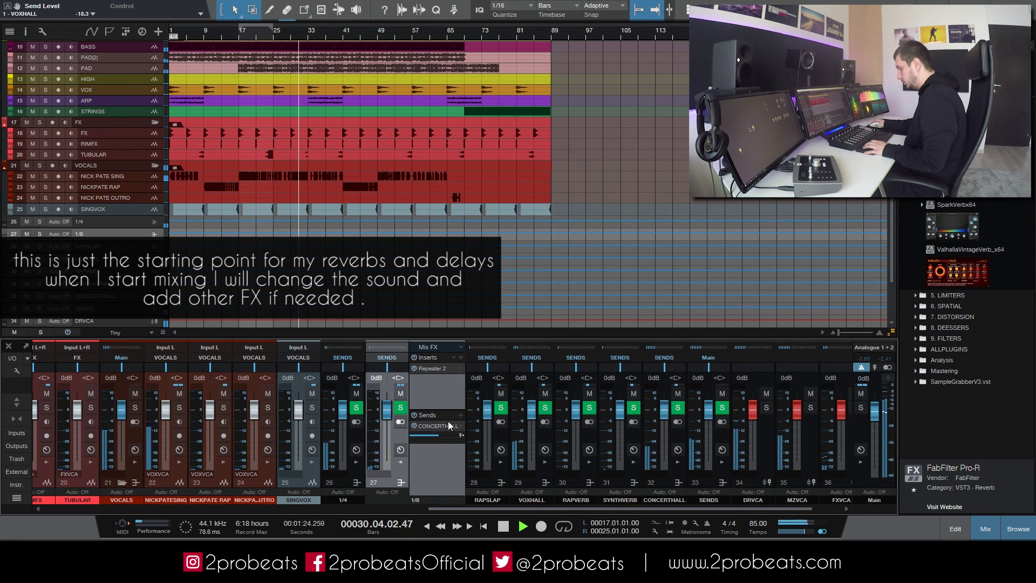
click(470, 473)
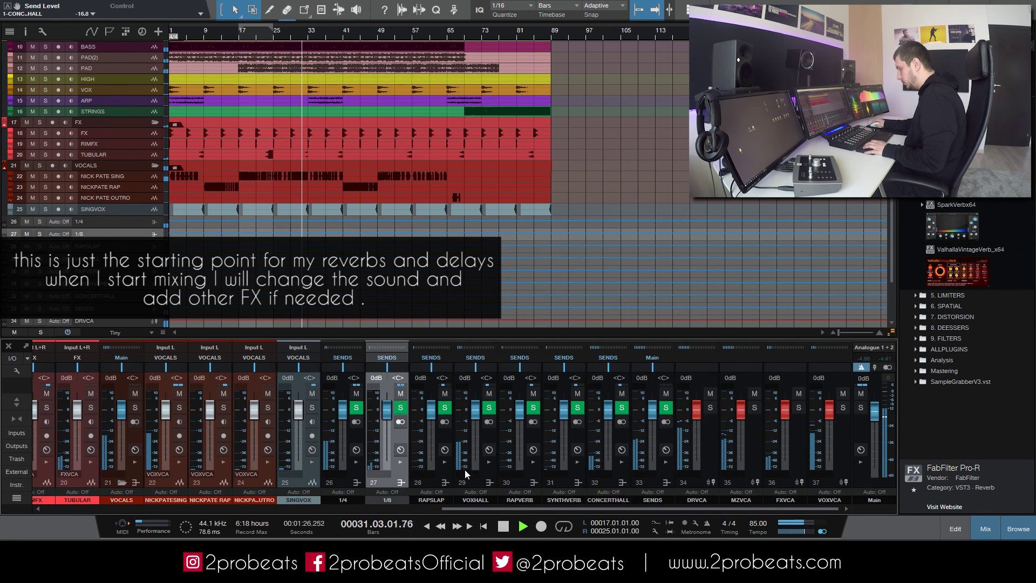
Add a send from the RAPSLAP bus to RAPVERB and set its level to -18.1
click(504, 415)
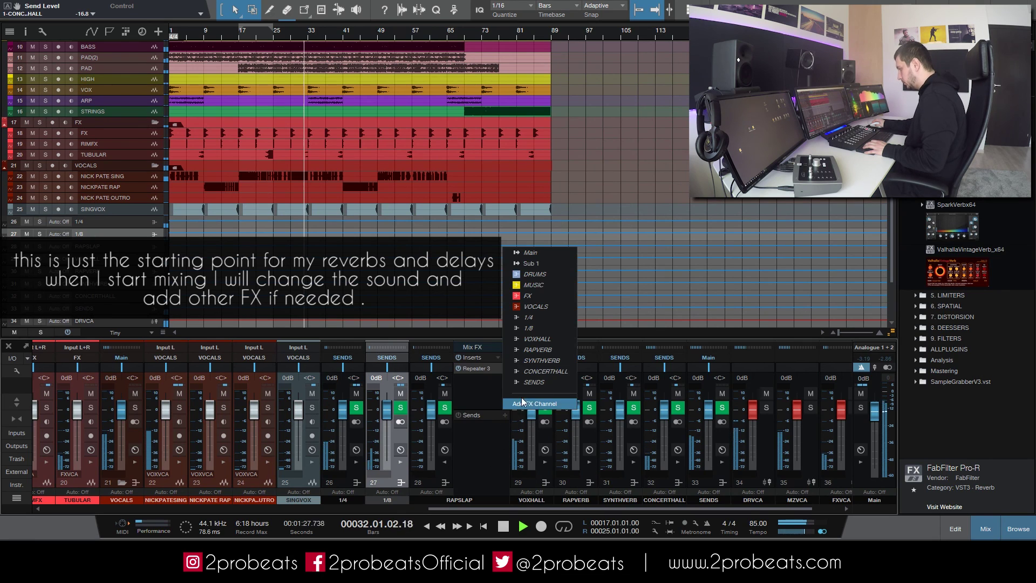
click(540, 349)
double_click(476, 465)
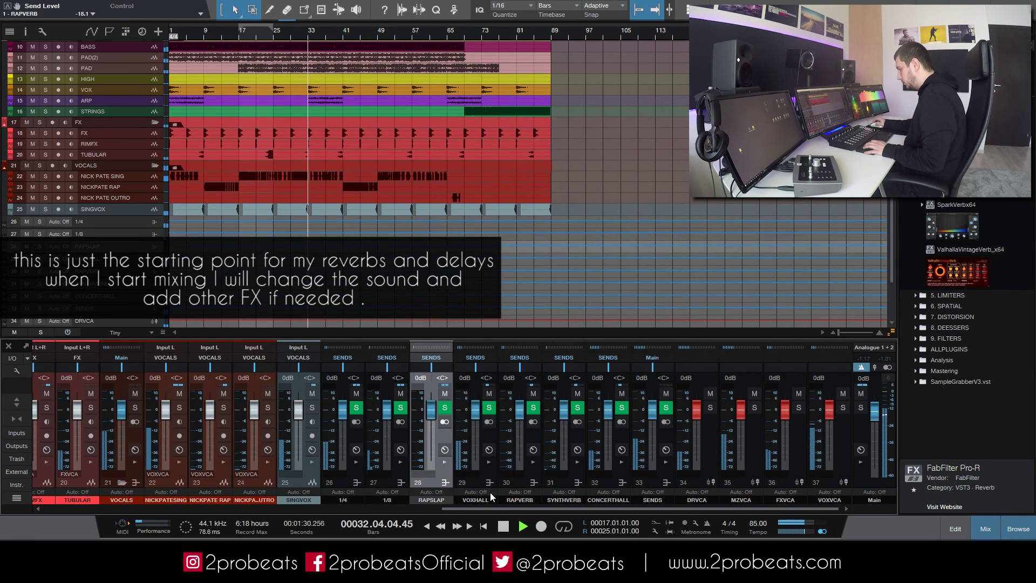